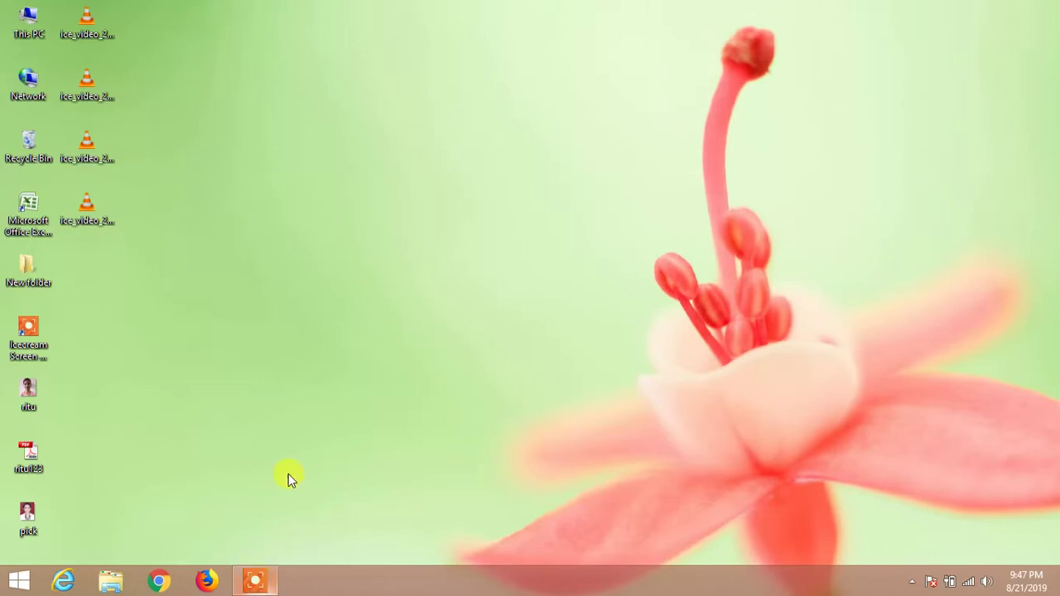
# Launch Excel 2007 and open the LEARN MORE COMPUTERS workbook from Recent Documents
pyautogui.doubleClick(33, 222)
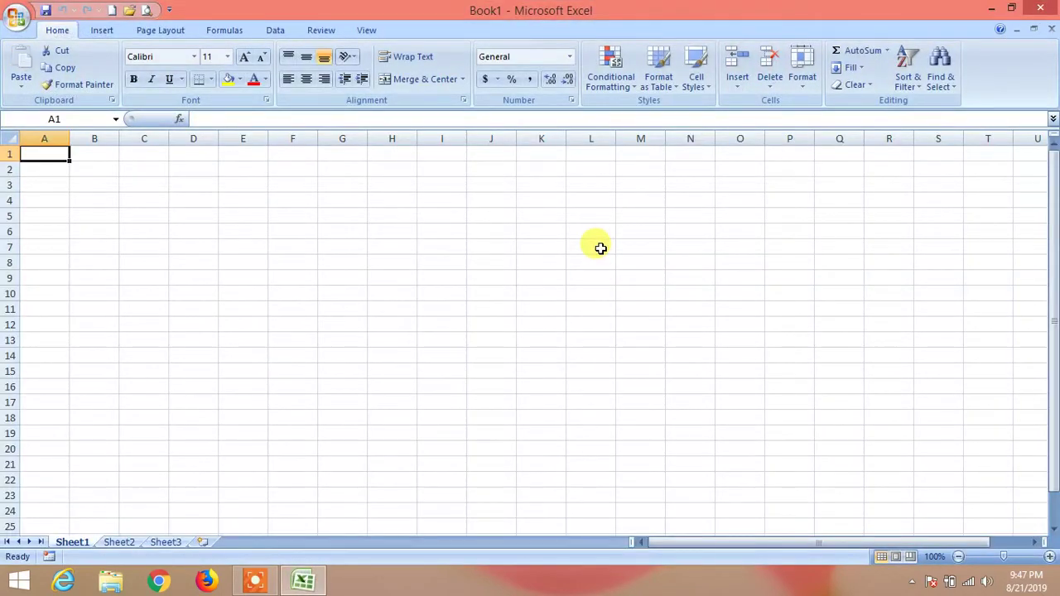
pyautogui.click(17, 23)
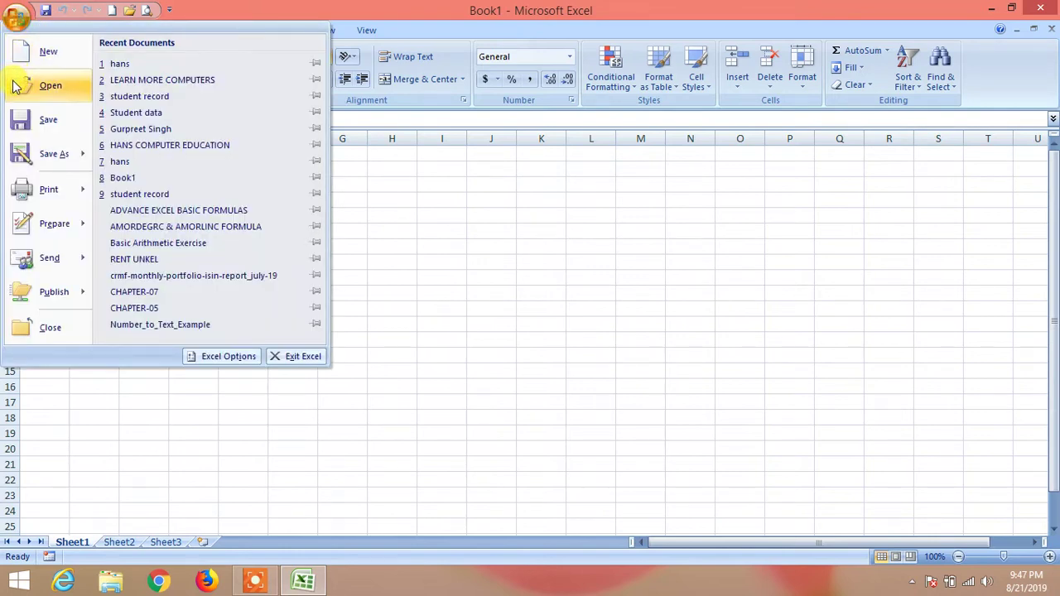
pyautogui.click(176, 76)
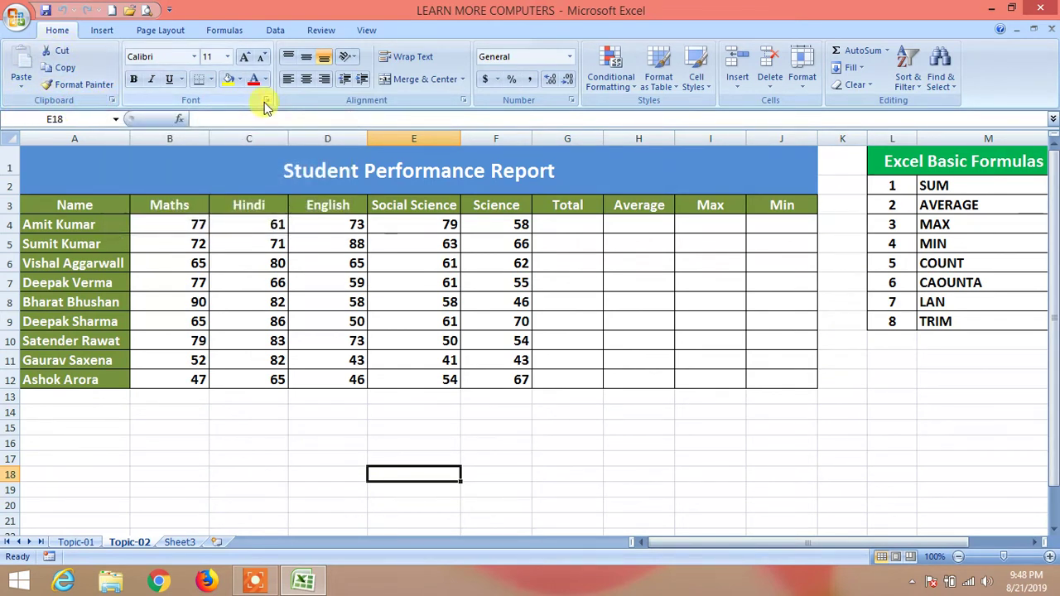
pyautogui.click(112, 101)
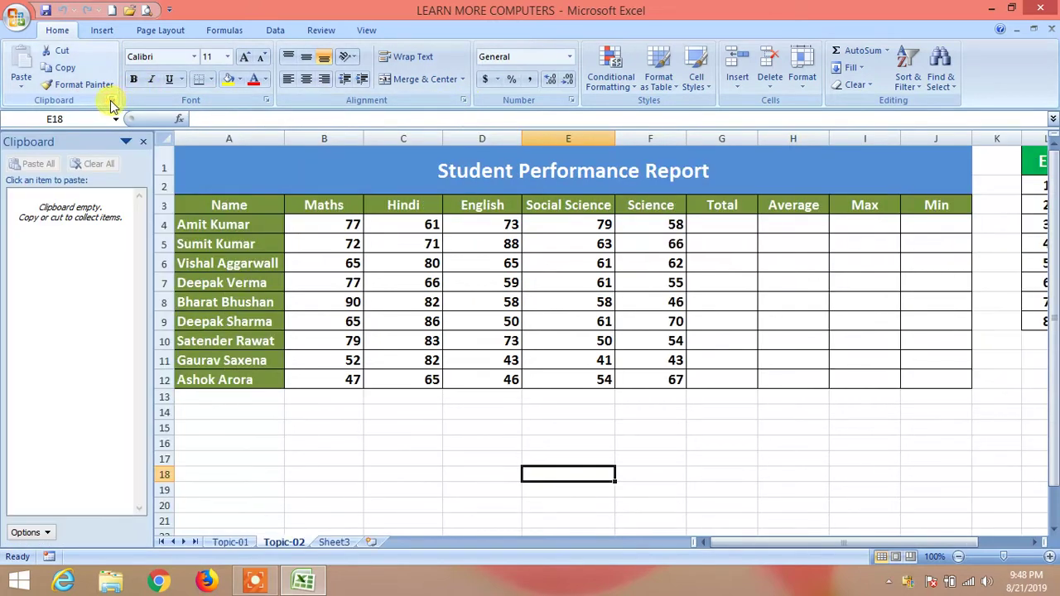
pyautogui.click(110, 100)
pyautogui.click(266, 101)
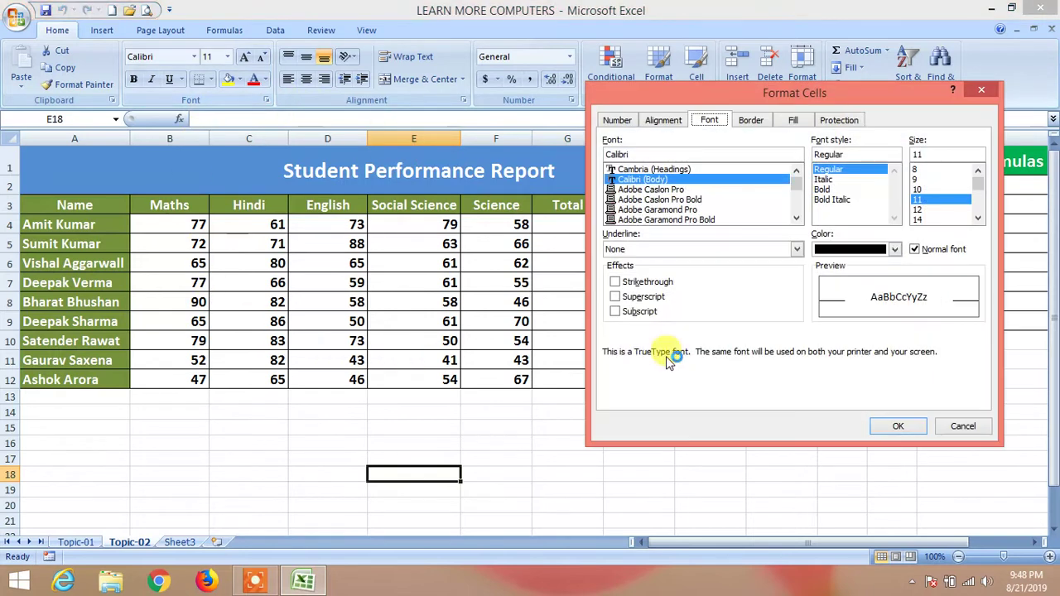
pyautogui.click(963, 426)
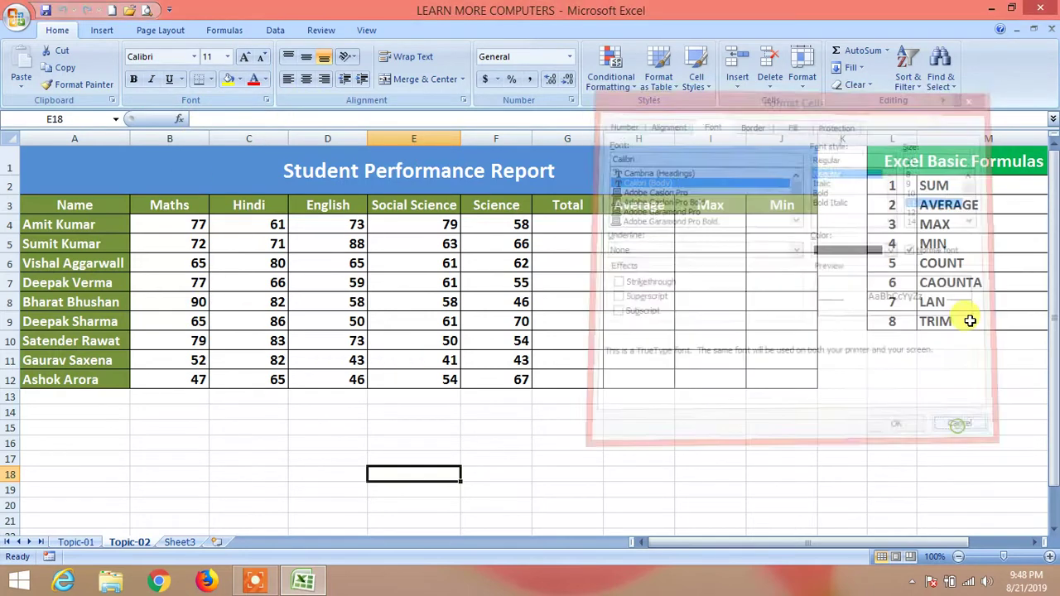
pyautogui.moveTo(911, 157)
pyautogui.mouseDown()
pyautogui.moveTo(978, 282)
pyautogui.moveTo(982, 320)
pyautogui.mouseUp()
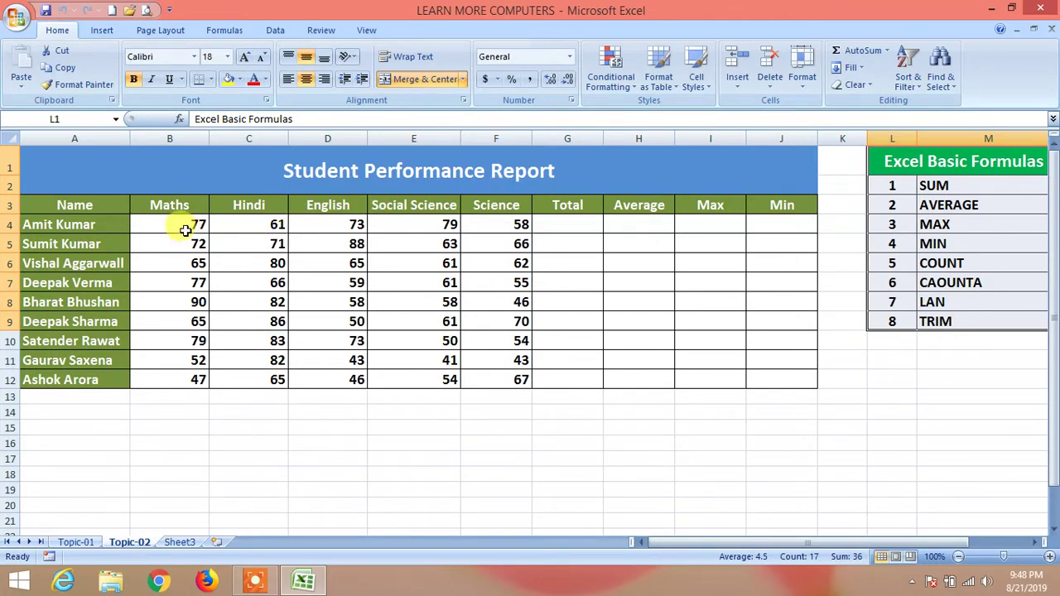
pyautogui.click(87, 207)
pyautogui.moveTo(87, 206); pyautogui.dragTo(66, 379)
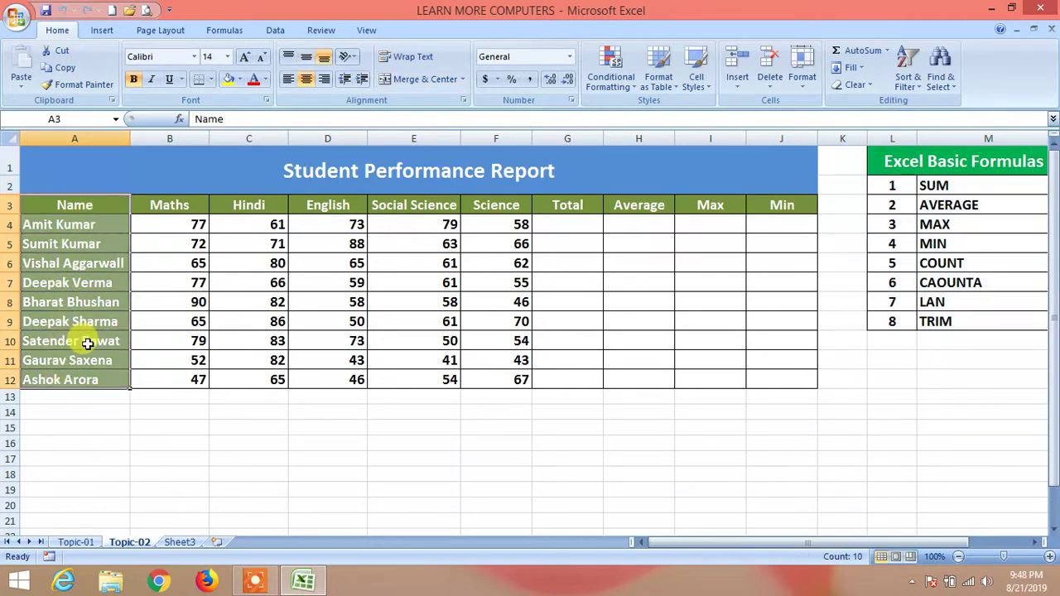
pyautogui.moveTo(174, 207); pyautogui.dragTo(775, 205)
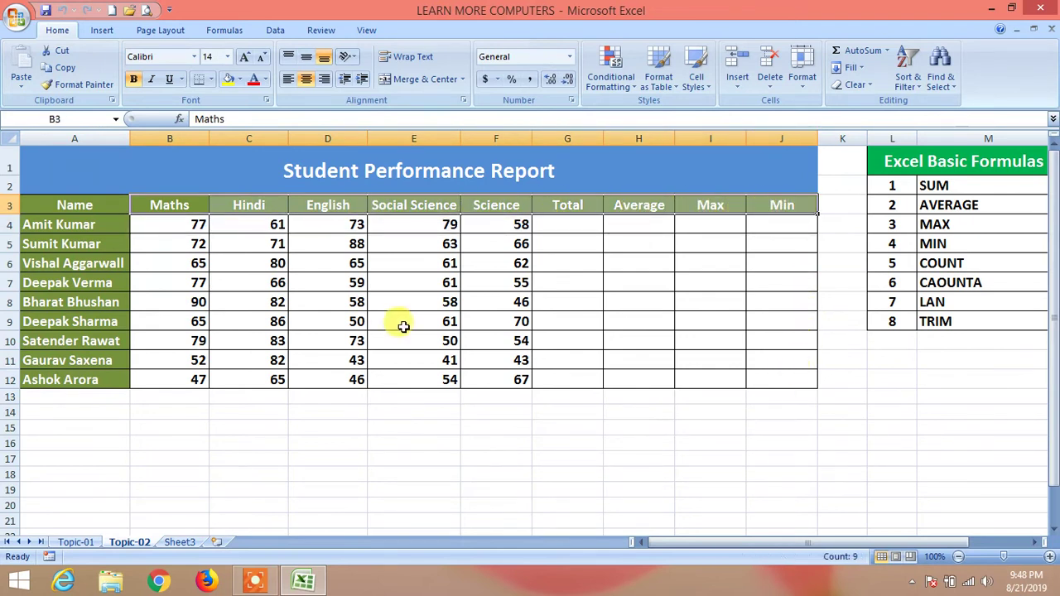
pyautogui.click(168, 206)
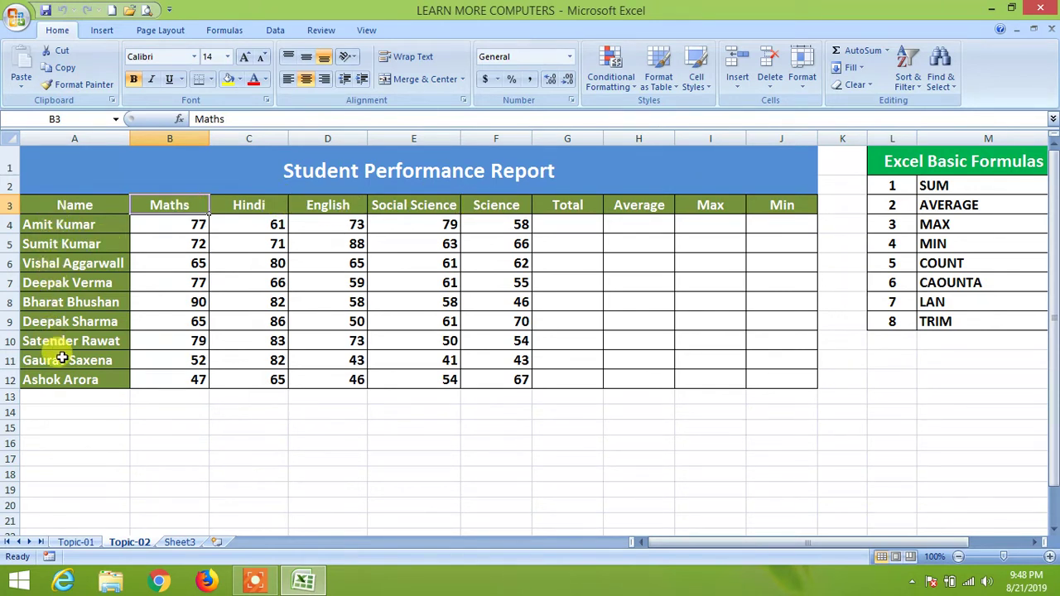
pyautogui.moveTo(190, 227); pyautogui.dragTo(498, 380)
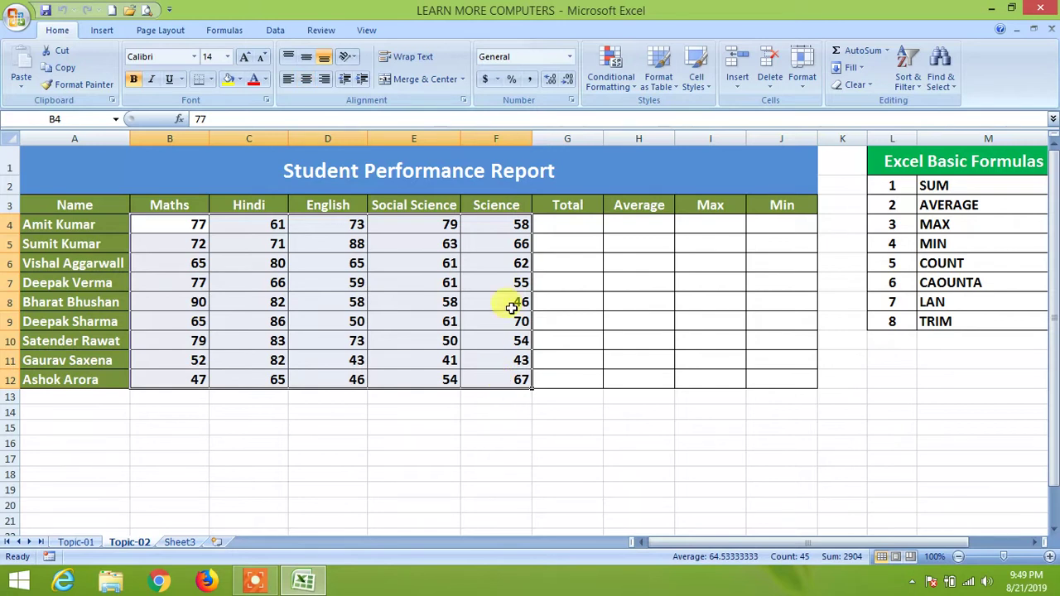
pyautogui.click(558, 222)
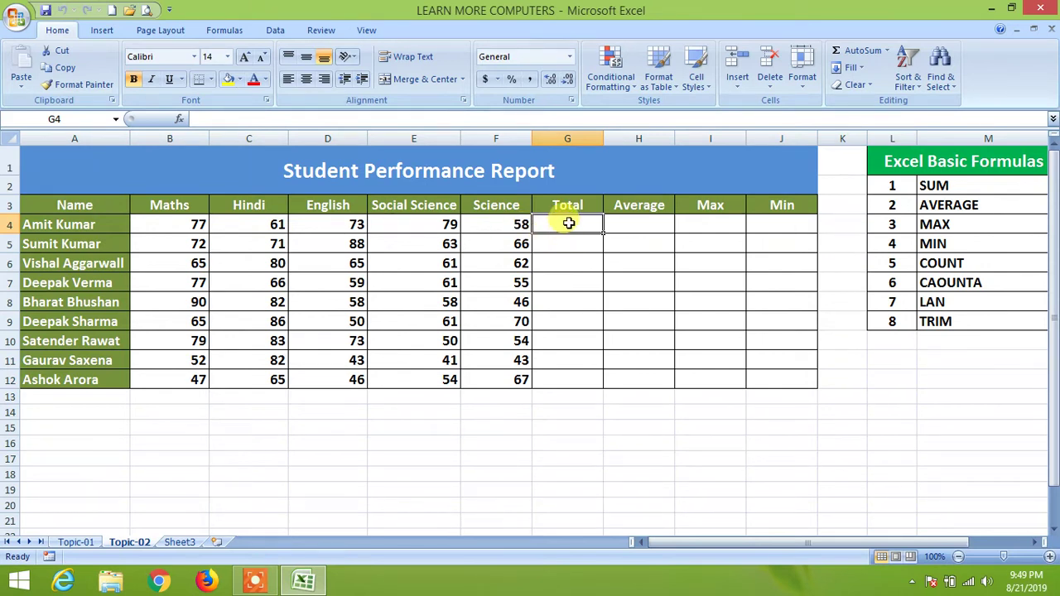
pyautogui.click(636, 229)
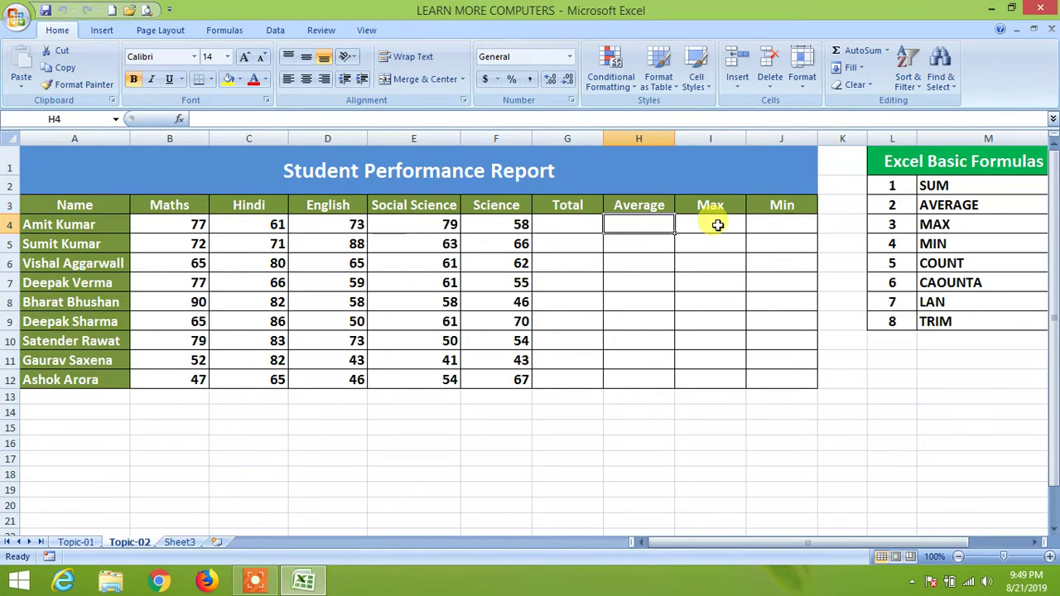
pyautogui.click(776, 225)
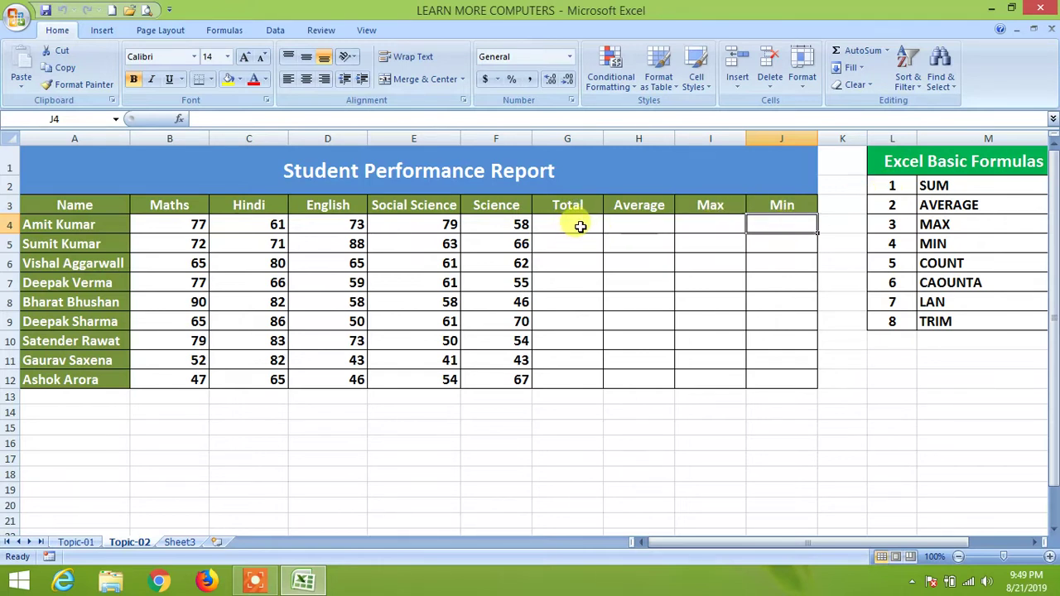
pyautogui.click(580, 225)
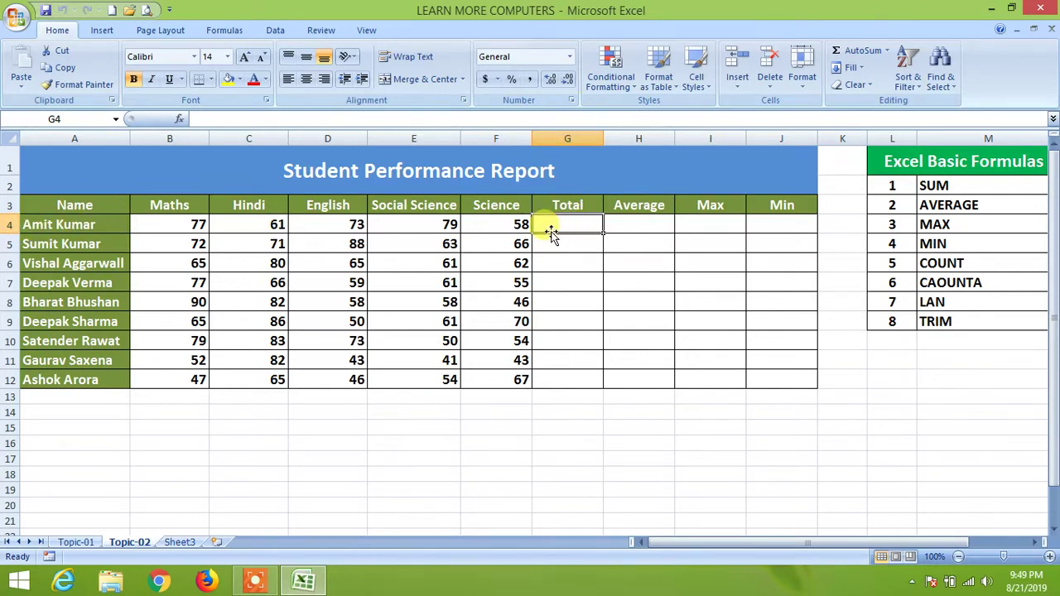
pyautogui.click(181, 229)
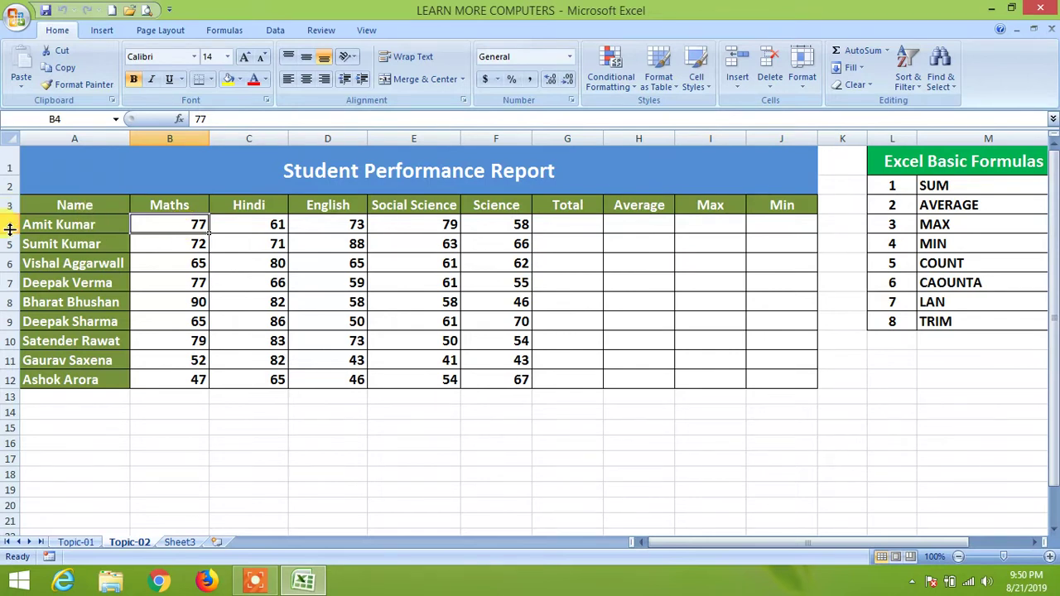
pyautogui.click(497, 139)
pyautogui.click(517, 224)
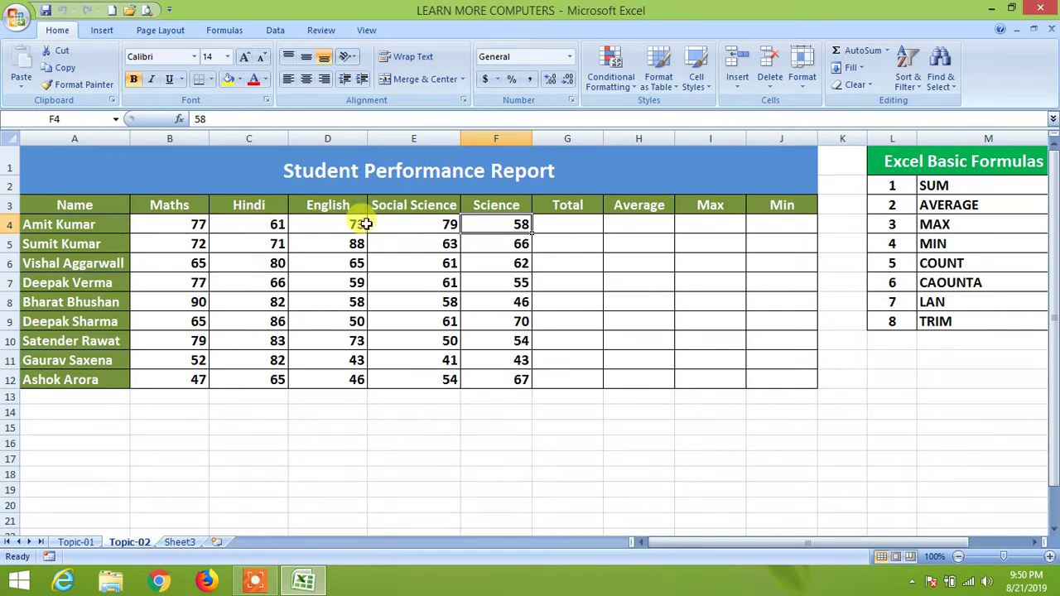
pyautogui.click(185, 225)
pyautogui.moveTo(185, 225); pyautogui.dragTo(495, 231)
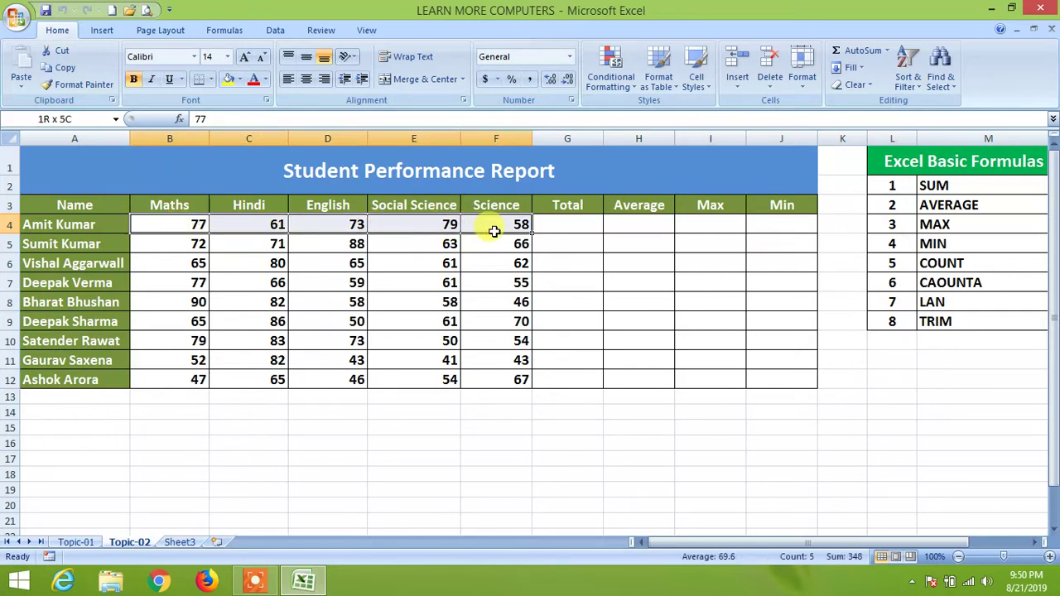
# Select Total cell G4 and clear the aborted entry attempts there
pyautogui.click(570, 224)
pyautogui.write('=')
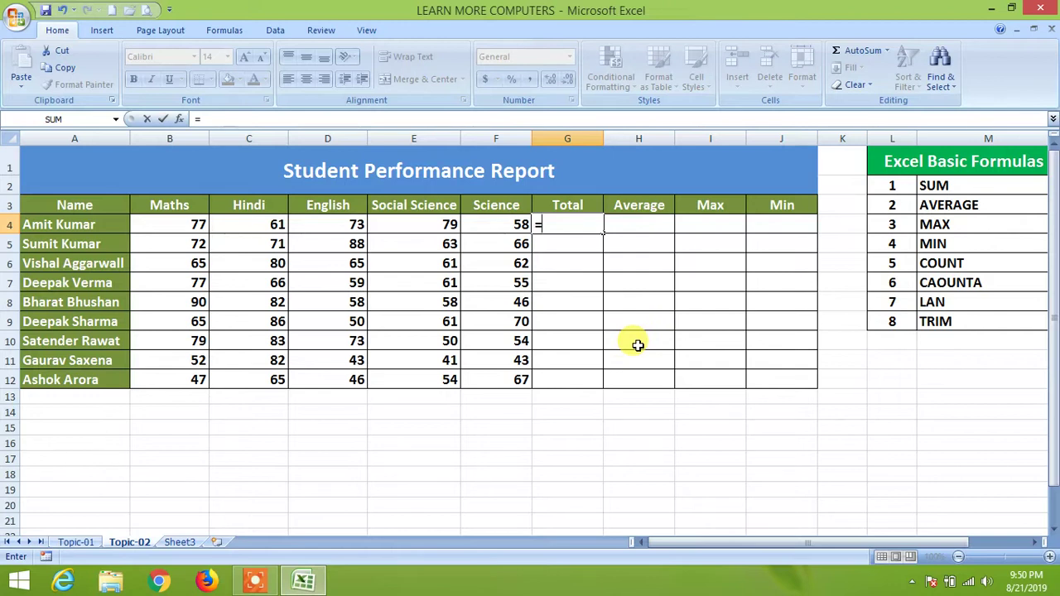
pyautogui.press('Escape')
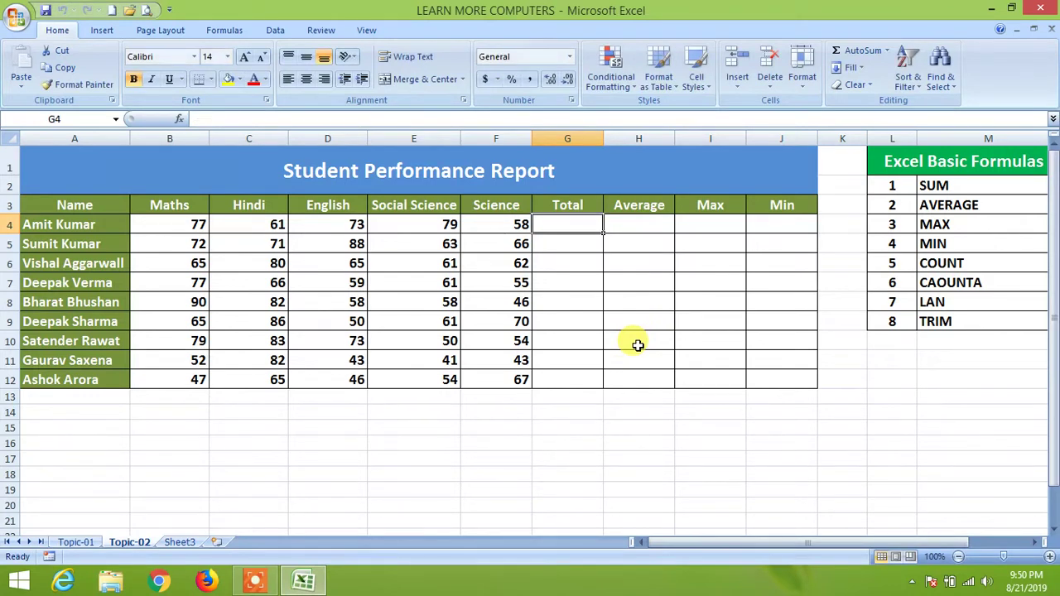
pyautogui.write('=')
pyautogui.press('BackSpace')
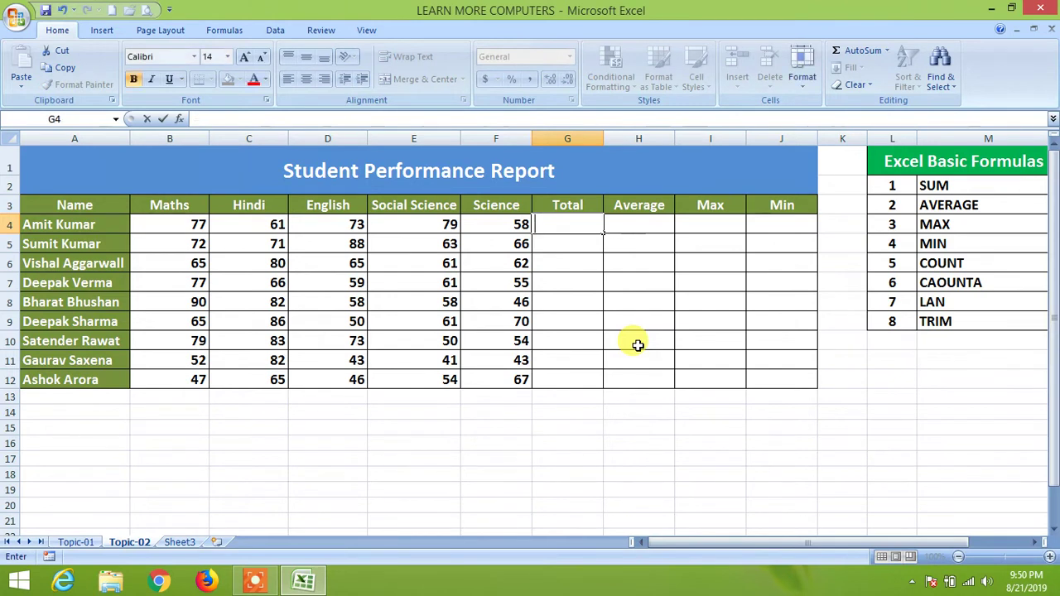
pyautogui.press('Up')
pyautogui.press('Down')
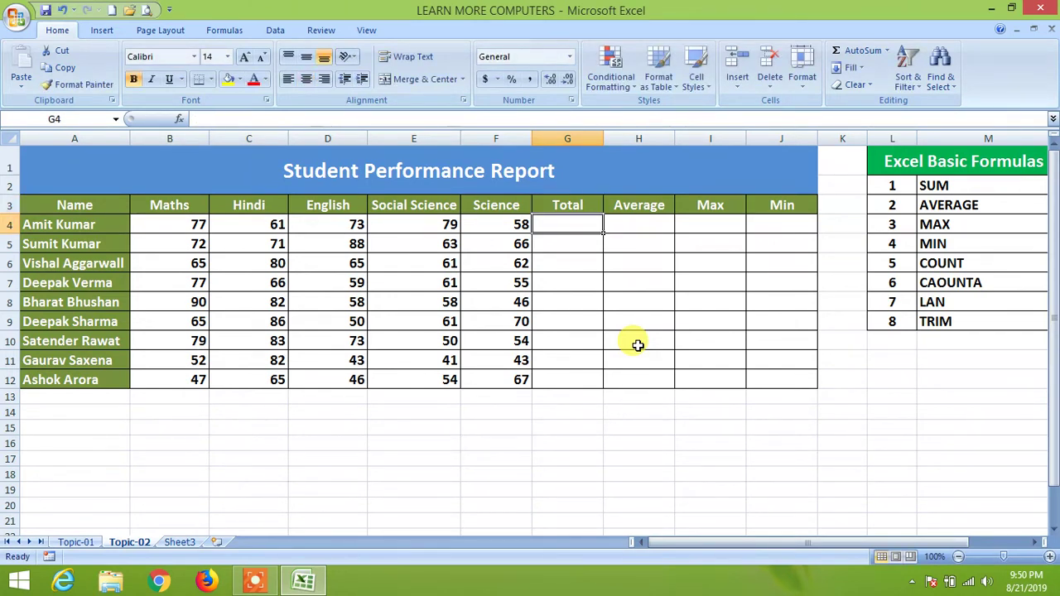
pyautogui.write('SUM(')
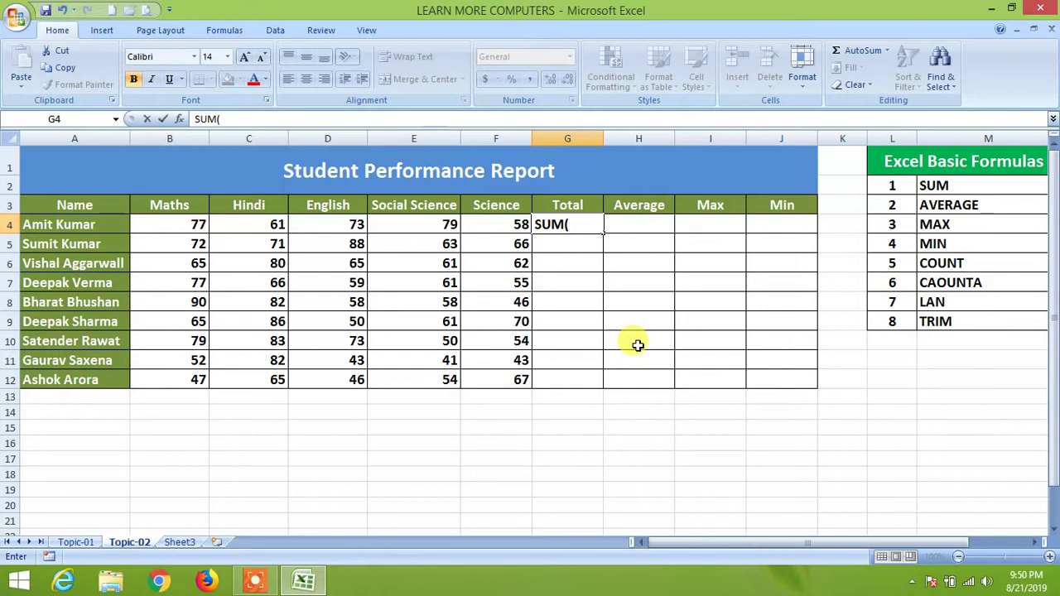
pyautogui.press('Left')
pyautogui.press('Left')
pyautogui.press('Left')
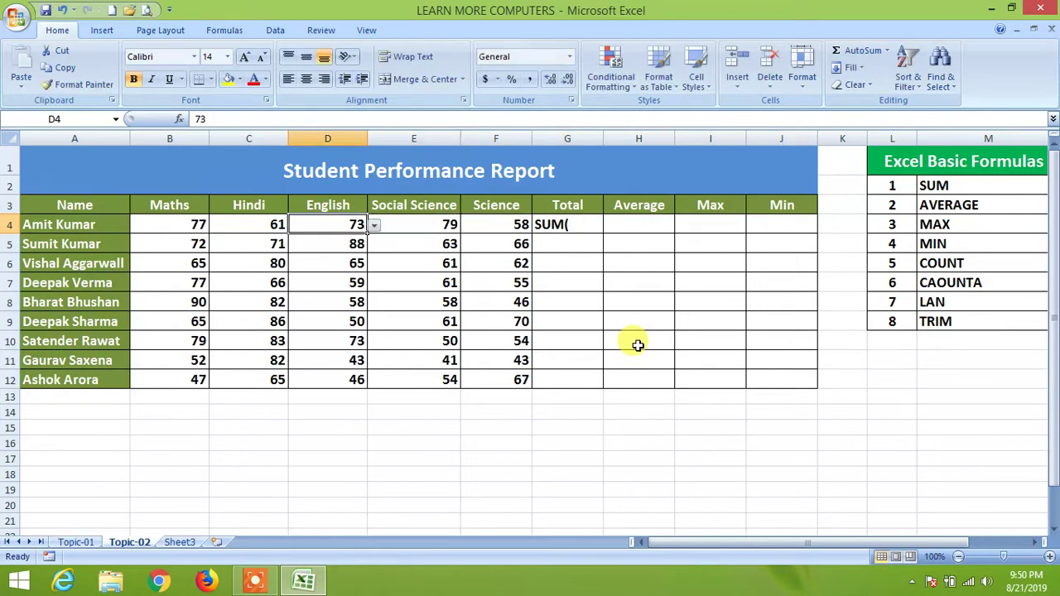
pyautogui.press('Left')
pyautogui.press('Left')
pyautogui.press('Right')
pyautogui.press('Right')
pyautogui.press('Right')
pyautogui.press('Right')
pyautogui.press('Right')
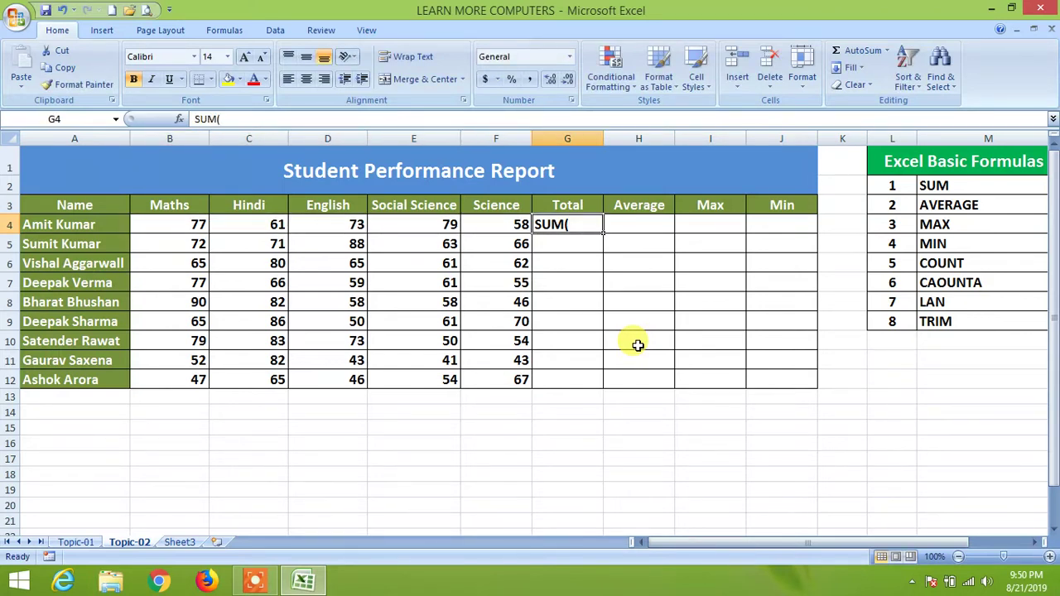
pyautogui.press('Delete')
# Enter =SUM(B4:F4) in G4 to total the first student's five marks
pyautogui.write('=')
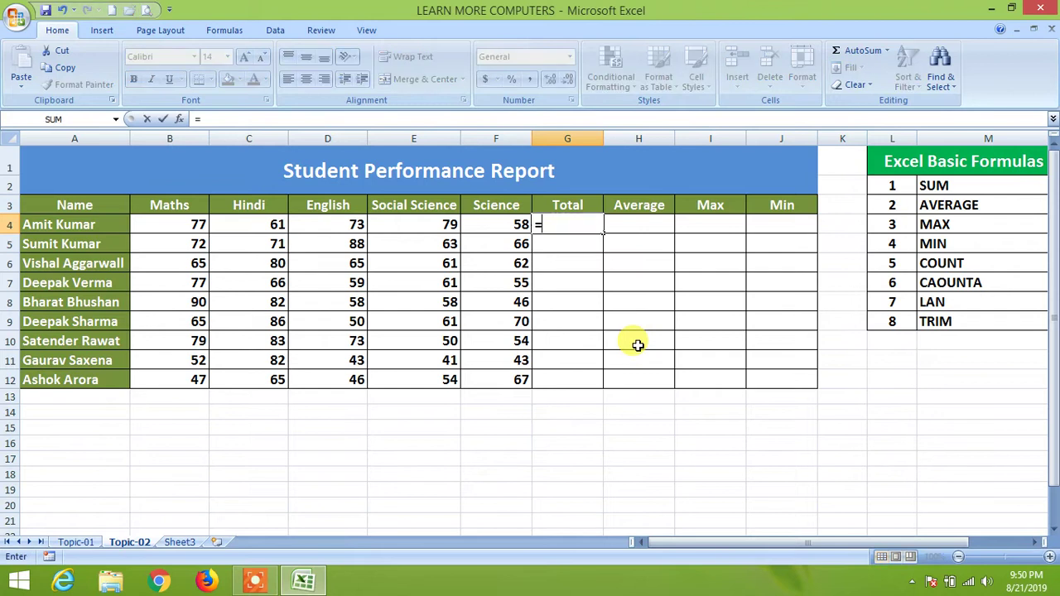
pyautogui.write('SUM')
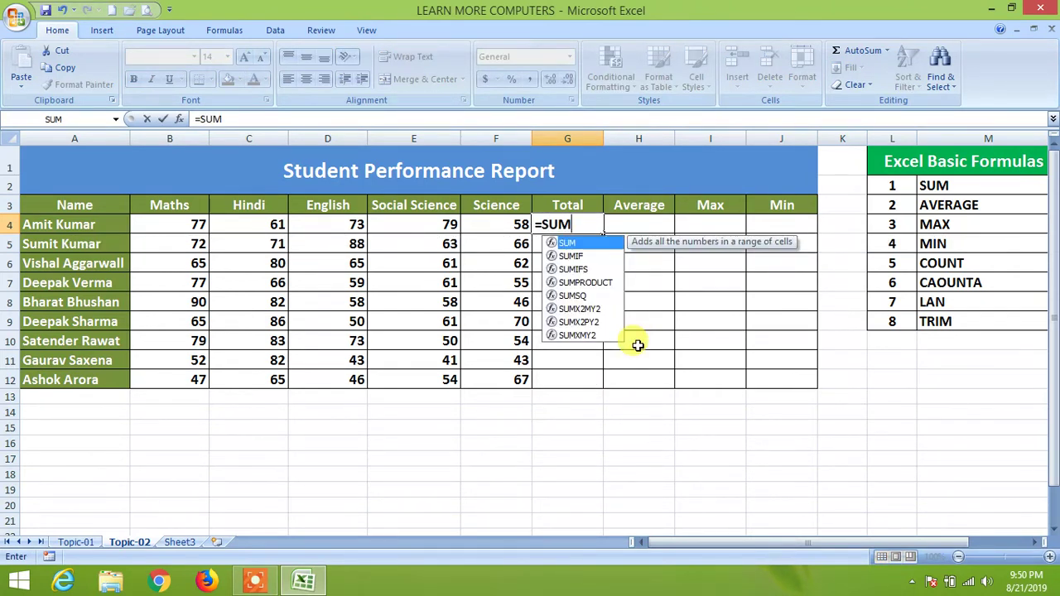
pyautogui.write('(')
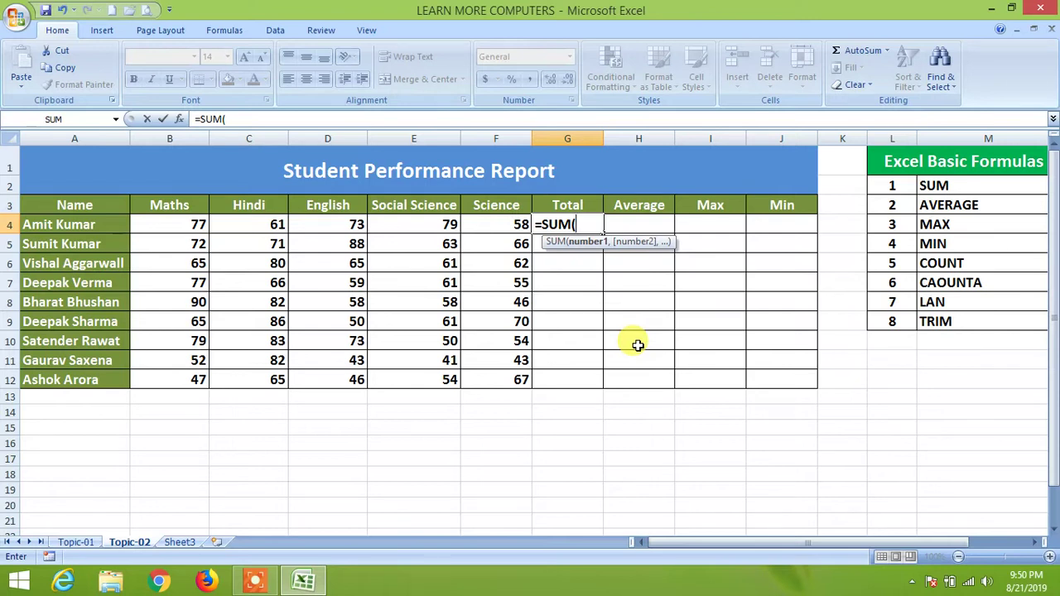
pyautogui.press('Left')
pyautogui.press('Left')
pyautogui.press('Left')
pyautogui.press('Left')
pyautogui.press('Left')
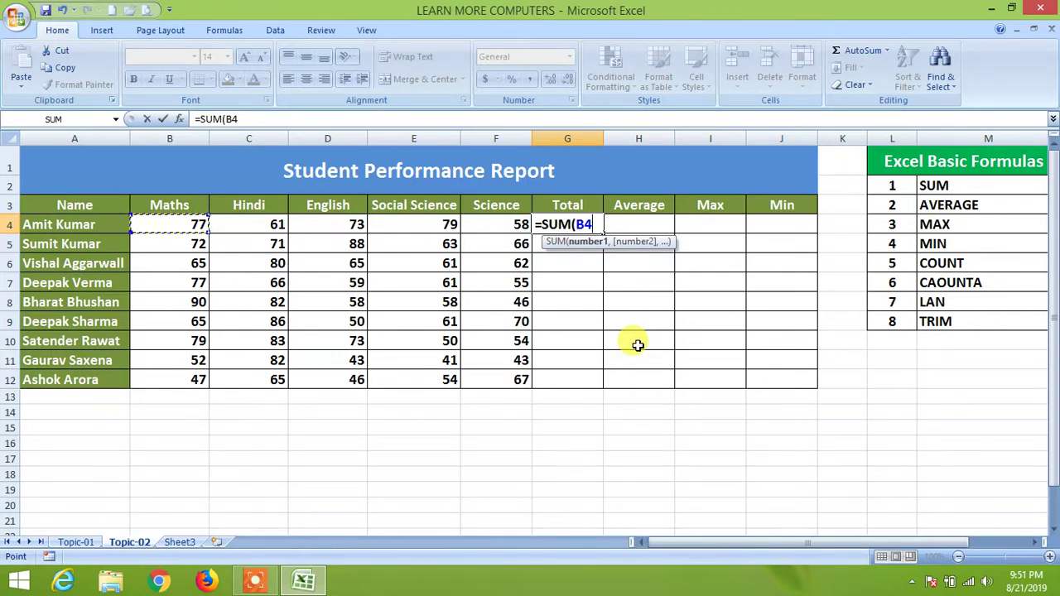
pyautogui.hotkey('shift', 'Right')
pyautogui.hotkey('shift', 'Right')
pyautogui.hotkey('shift', 'Right')
pyautogui.hotkey('shift', 'Right')
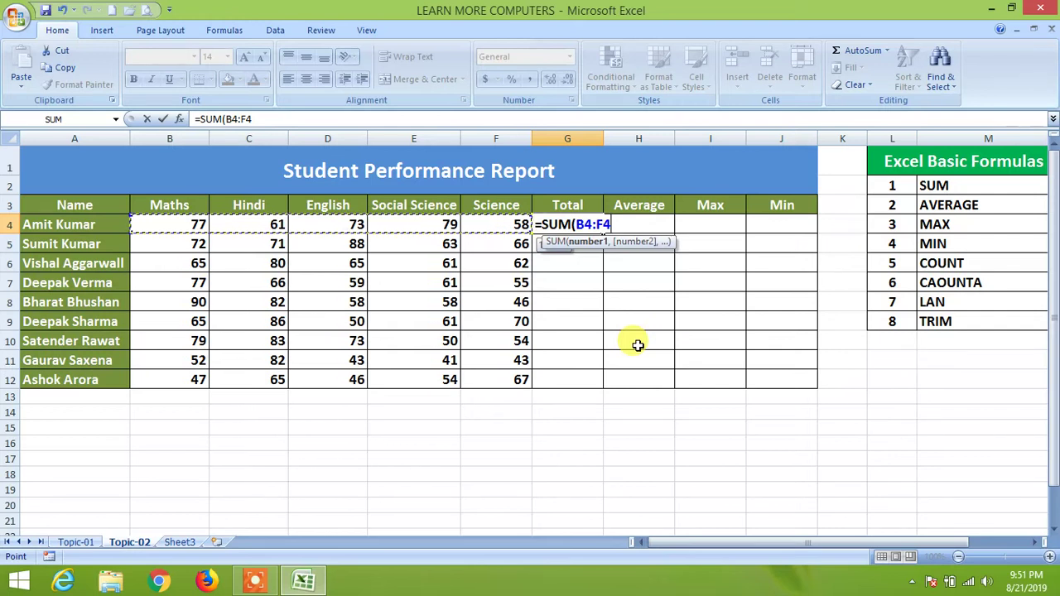
pyautogui.moveTo(169, 224); pyautogui.dragTo(496, 224)
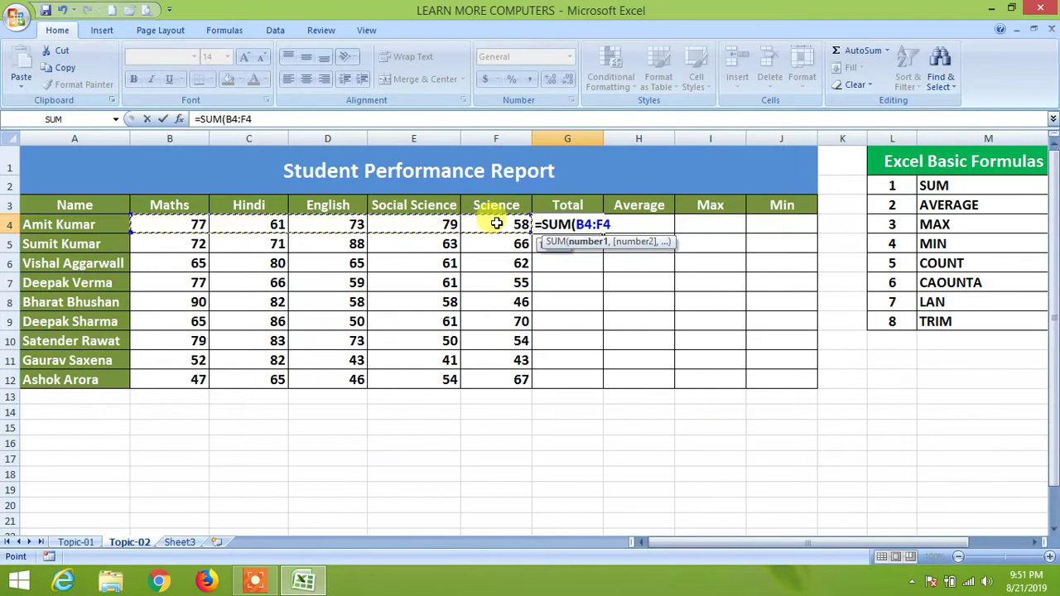
pyautogui.write(')')
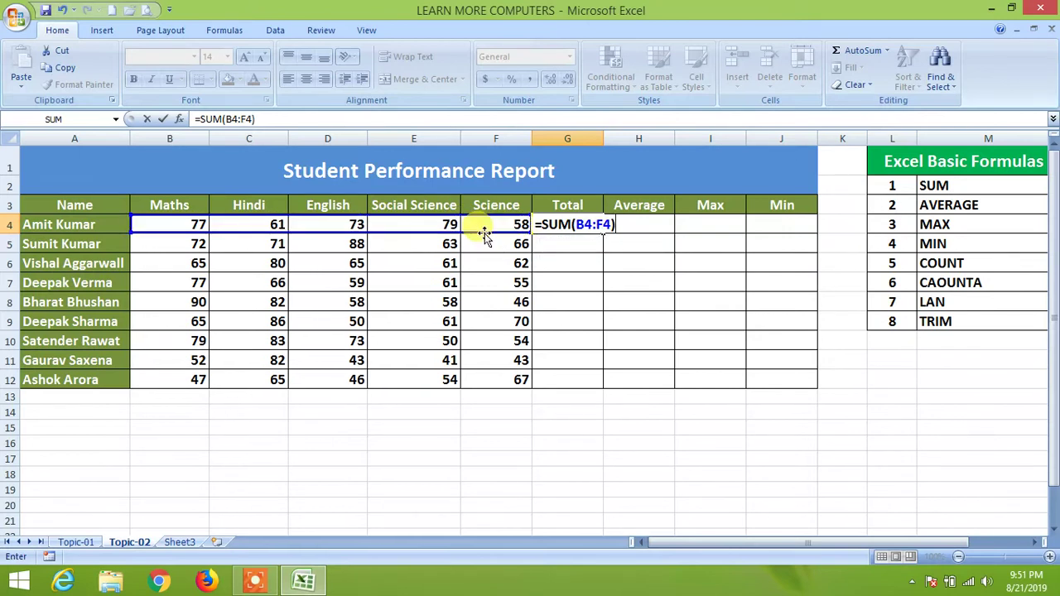
pyautogui.press('Return')
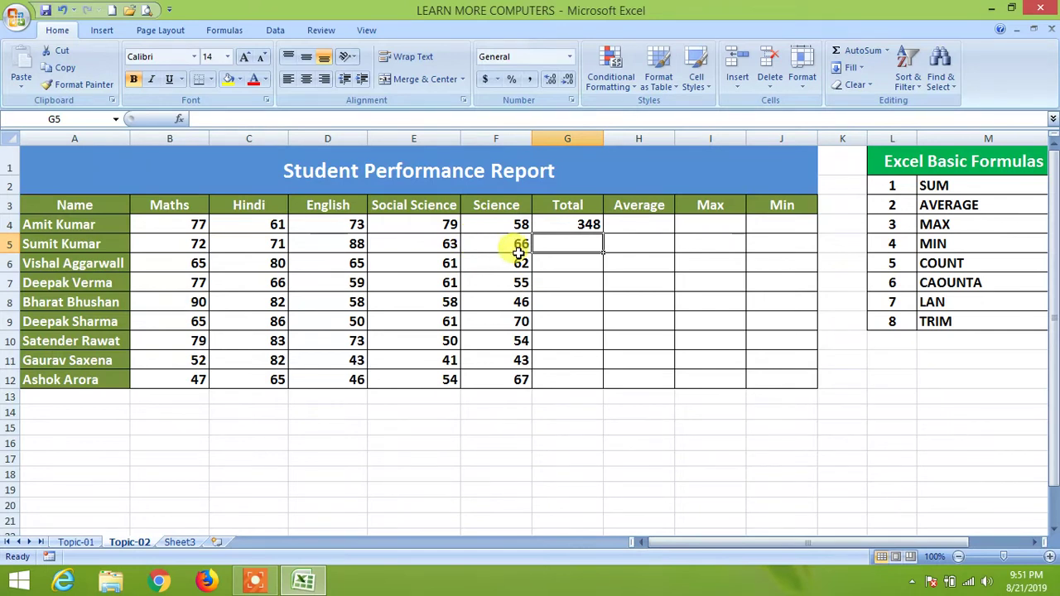
# Enter =SUM(B5:F5) in G5 to total the second student's marks
pyautogui.write('=SUM(')
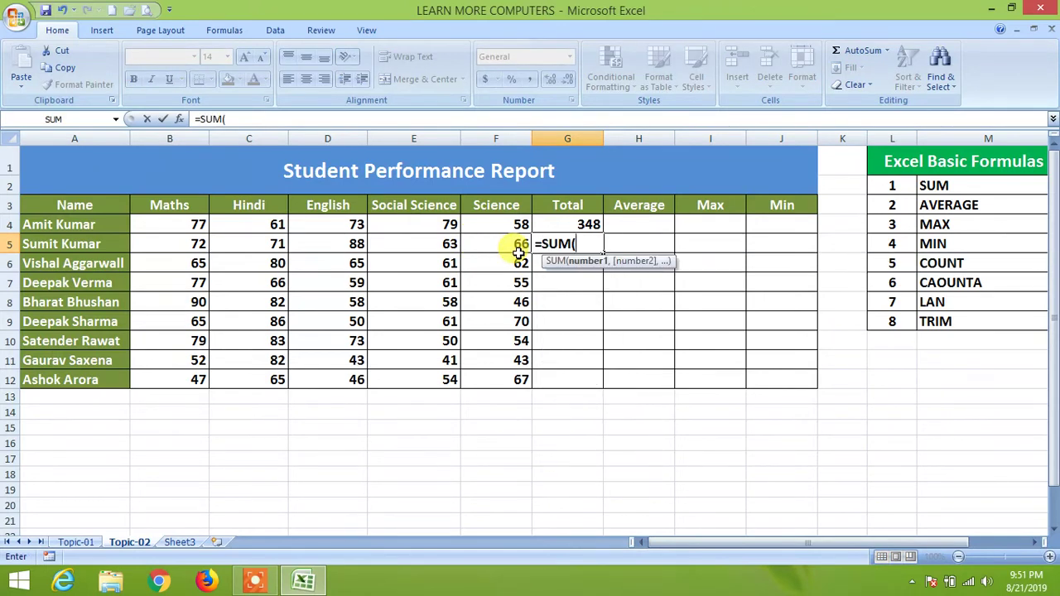
pyautogui.moveTo(201, 241); pyautogui.dragTo(483, 242)
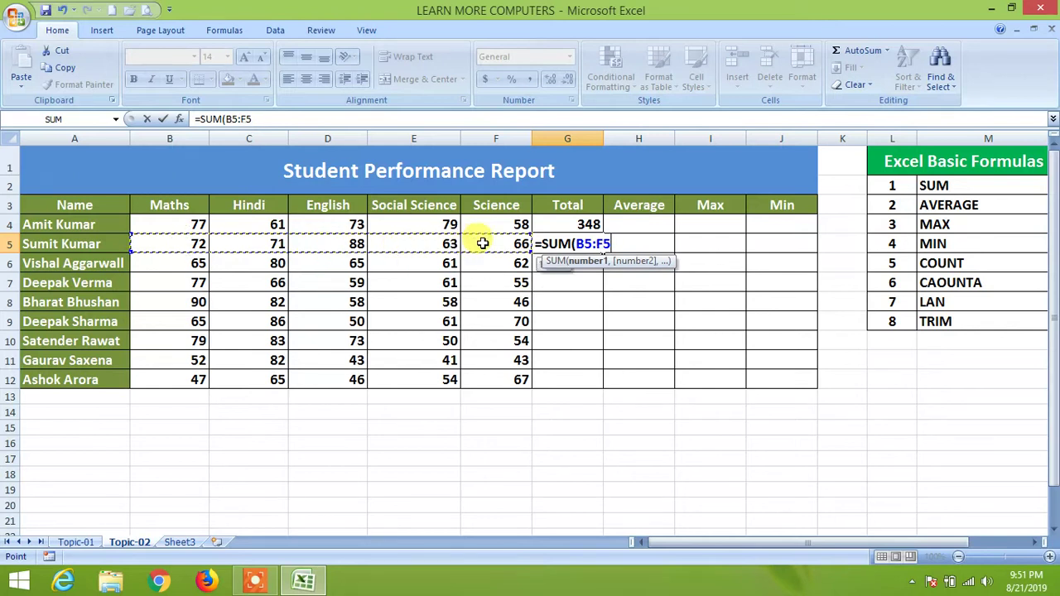
pyautogui.write(')')
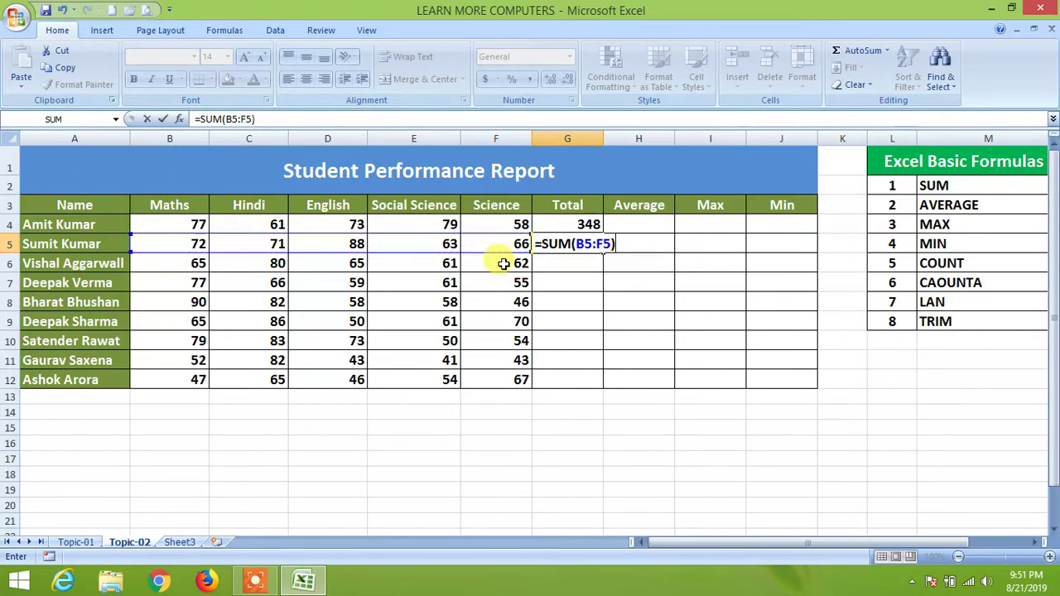
pyautogui.press('Return')
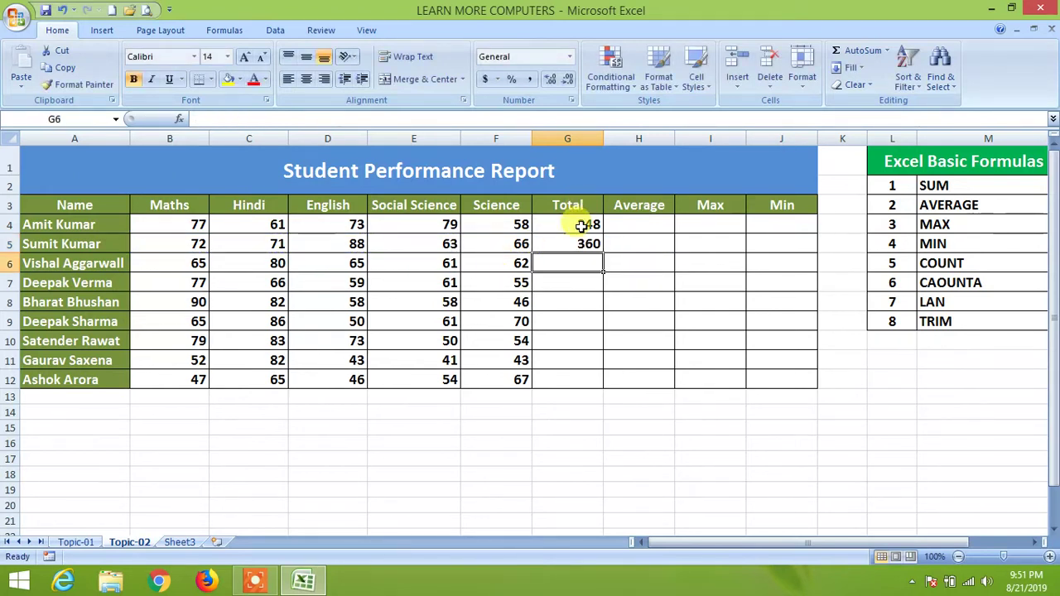
# Clear the G4:G5 totals and select the whole Total column G4:G12
pyautogui.moveTo(582, 225); pyautogui.dragTo(572, 263)
pyautogui.press('Delete')
pyautogui.moveTo(582, 224); pyautogui.dragTo(568, 378)
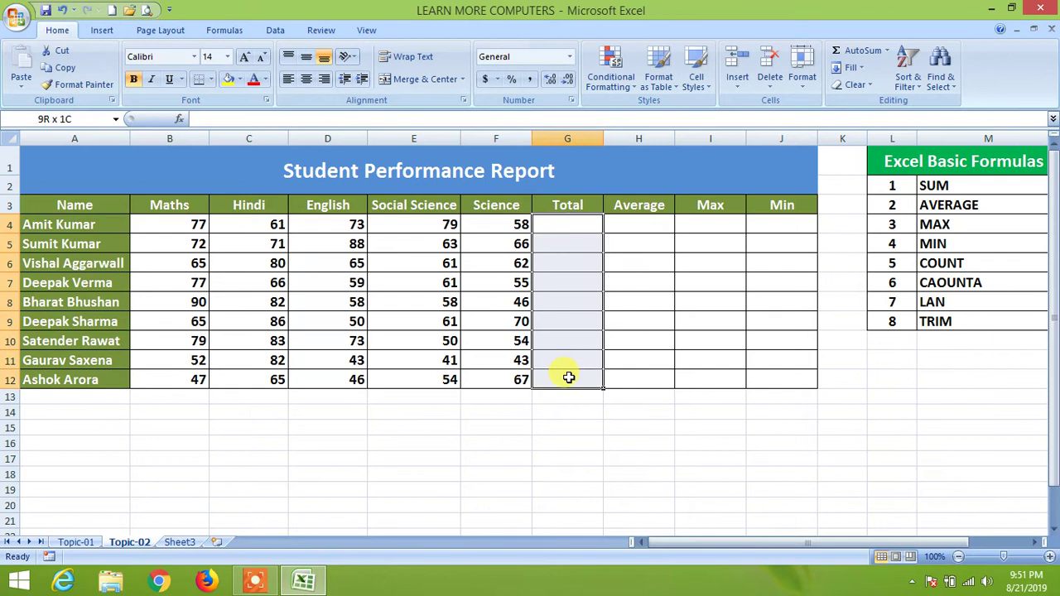
# Re-enter =SUM(B4:F4) in G4 while G4:G12 is selected
pyautogui.write('=')
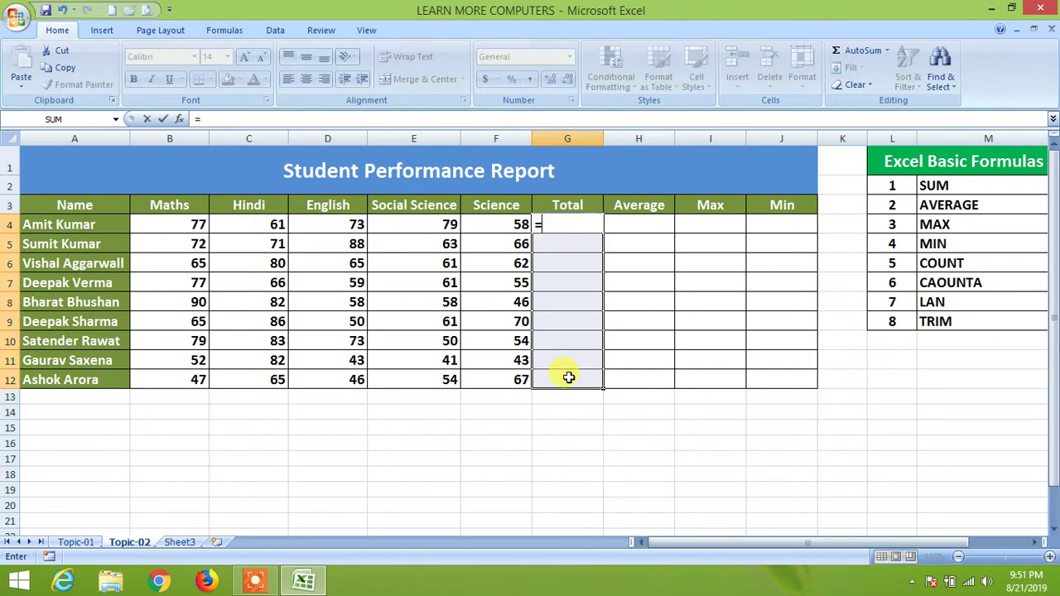
pyautogui.write('SUM')
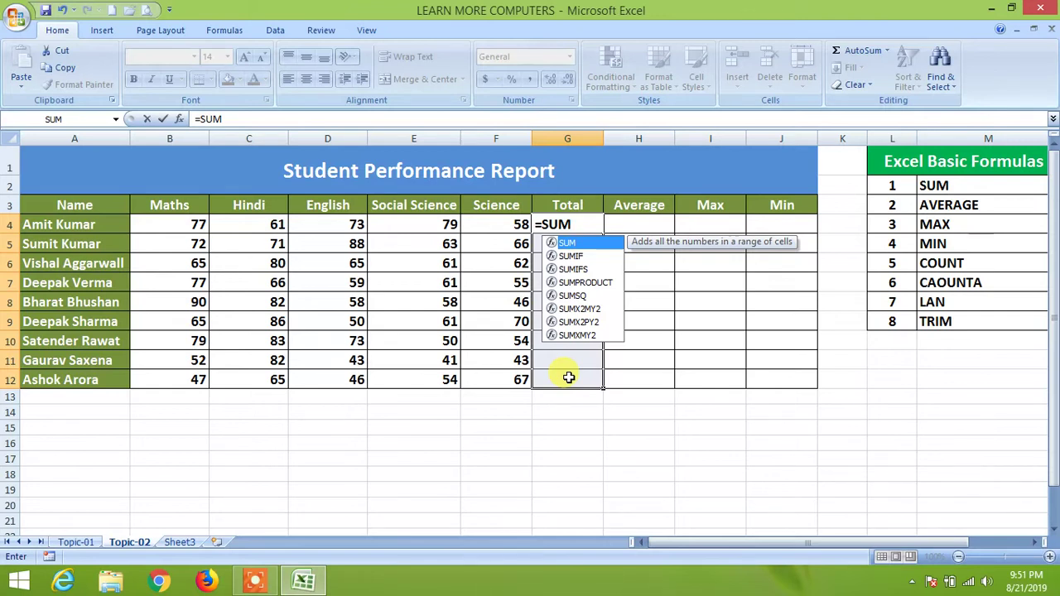
pyautogui.write('(')
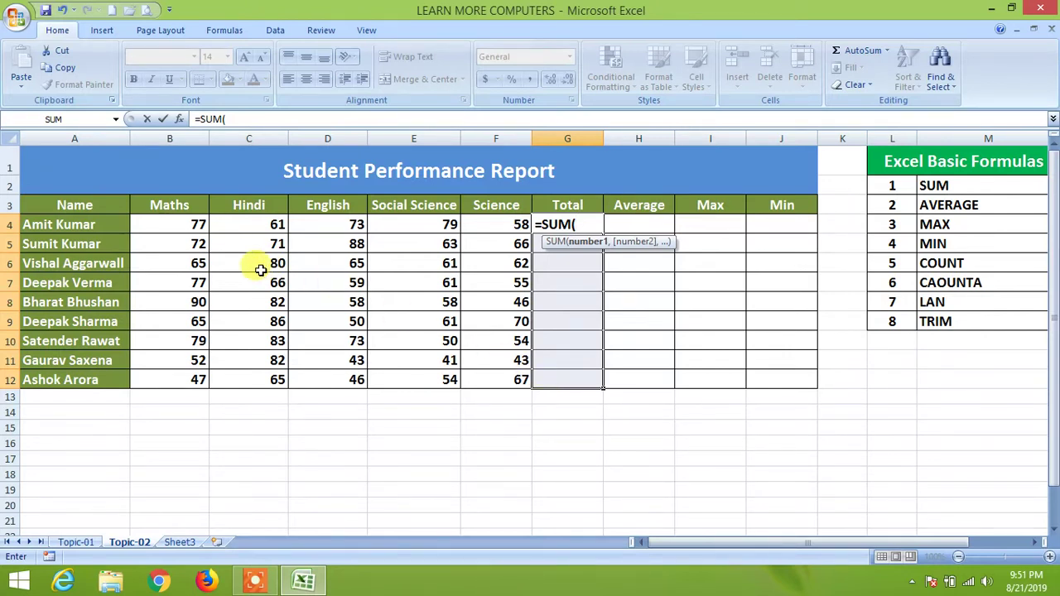
pyautogui.moveTo(173, 224); pyautogui.dragTo(485, 226)
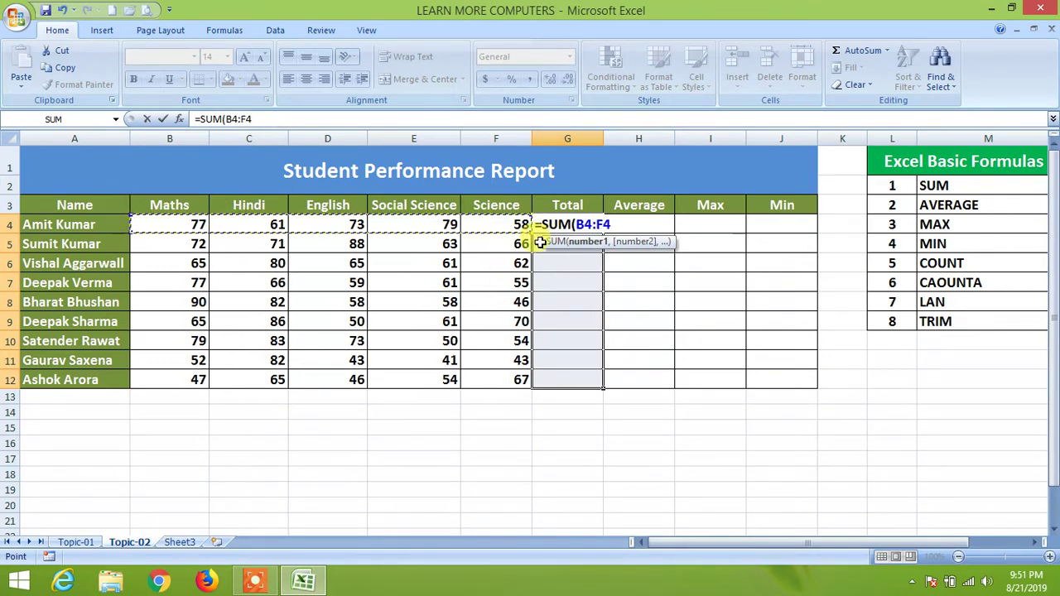
pyautogui.write(')')
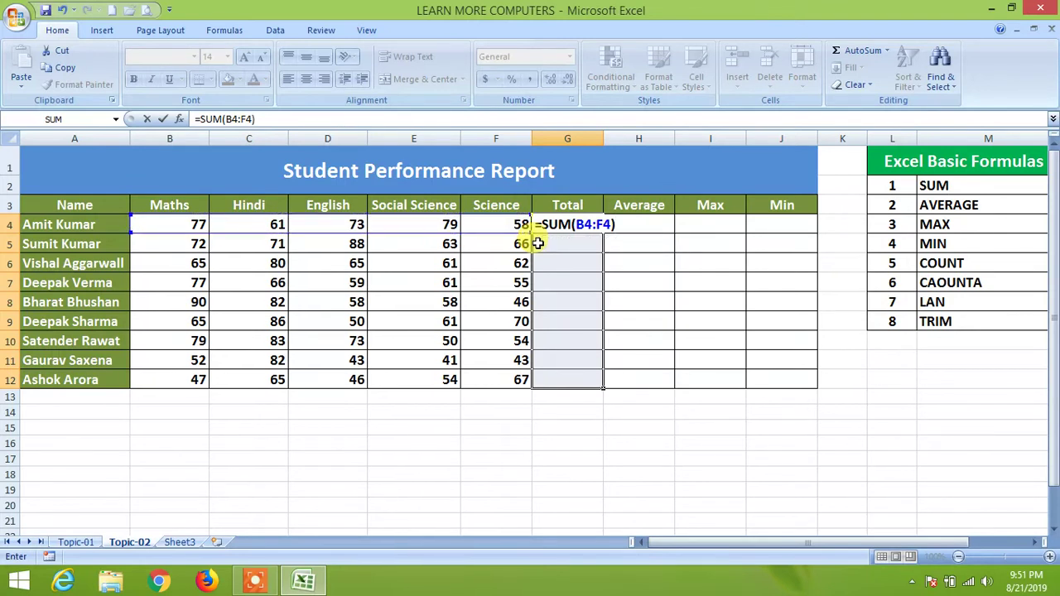
pyautogui.press('Return')
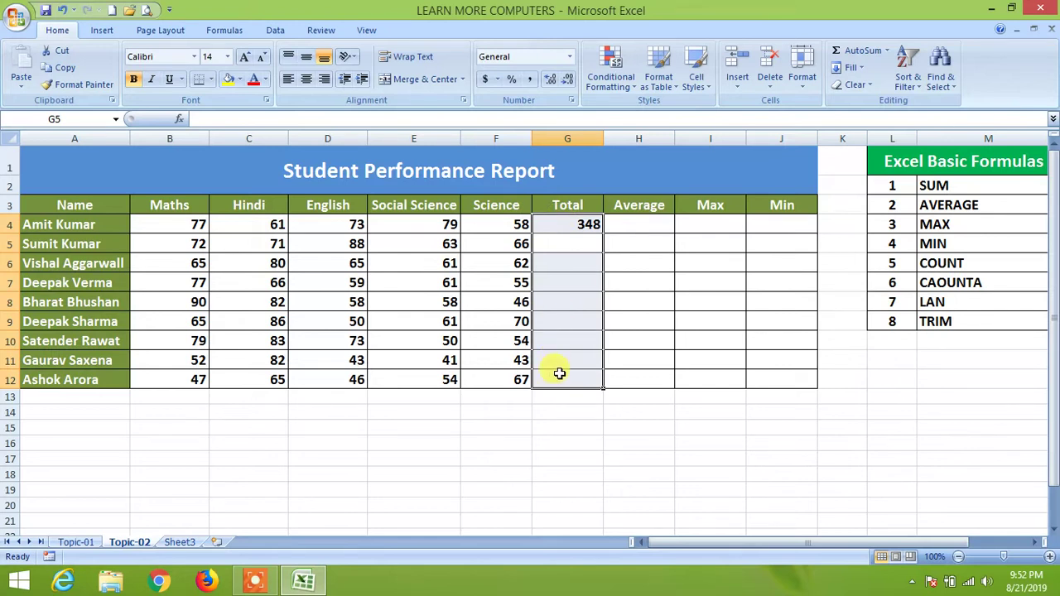
# Fill G4:G12 with =SUM(B4:F4) at once via Ctrl+Enter, giving totals 348 down to 279
pyautogui.write('=')
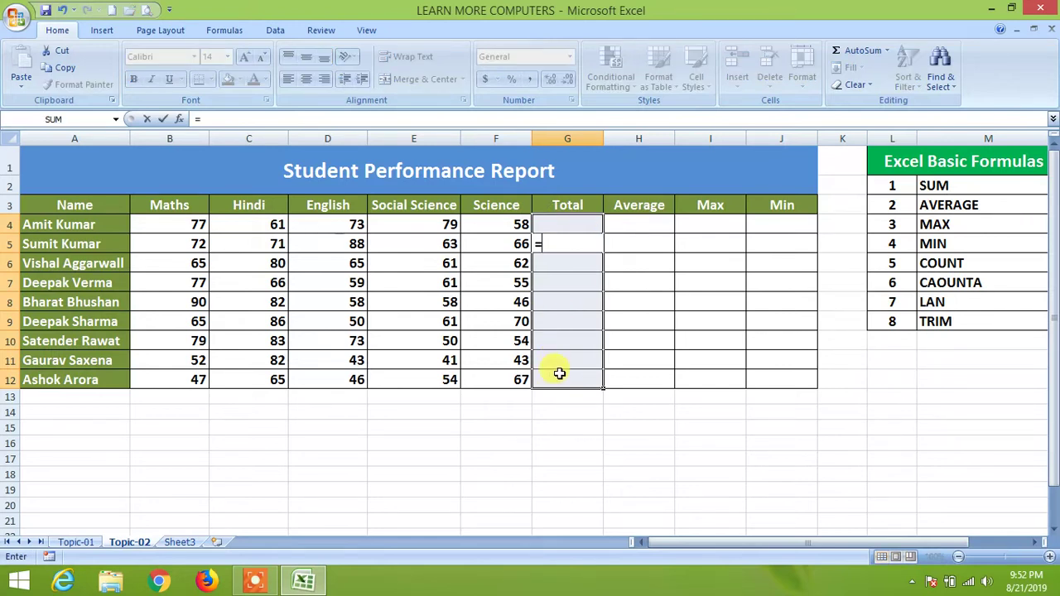
pyautogui.press('Escape')
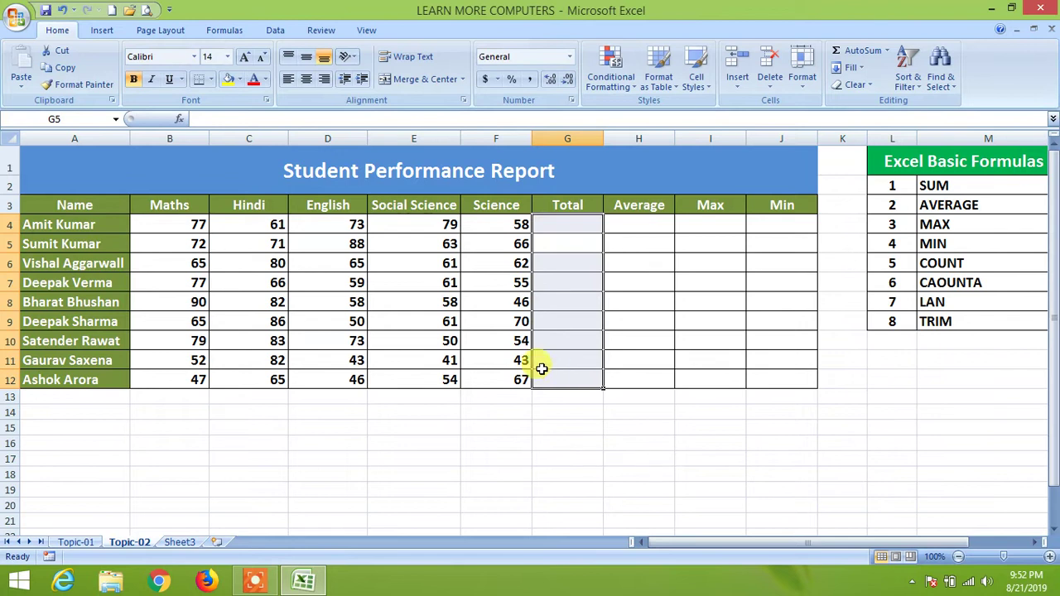
pyautogui.moveTo(565, 233); pyautogui.dragTo(547, 378)
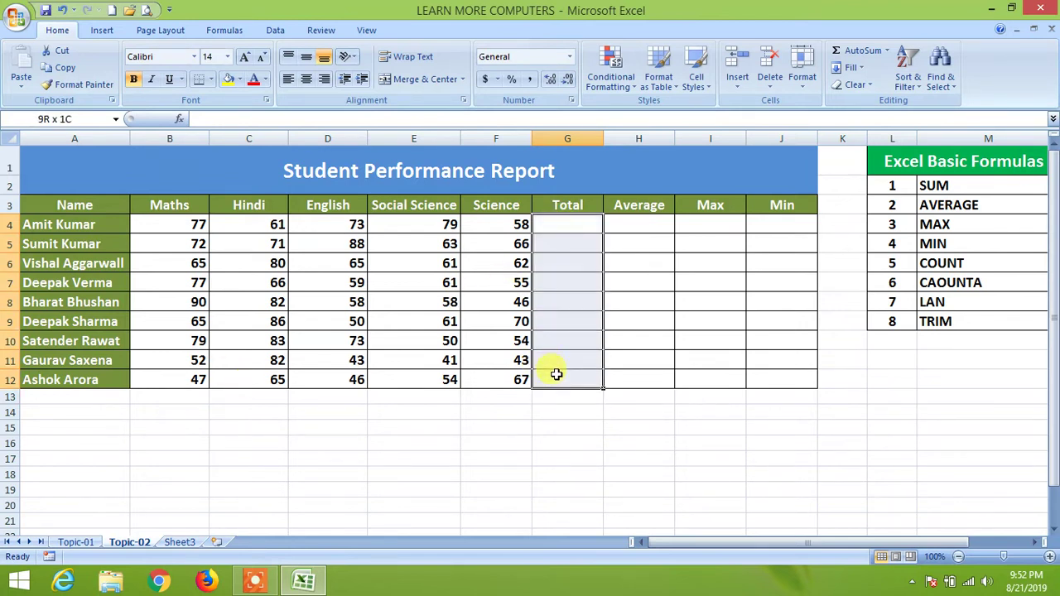
pyautogui.write('=SUM')
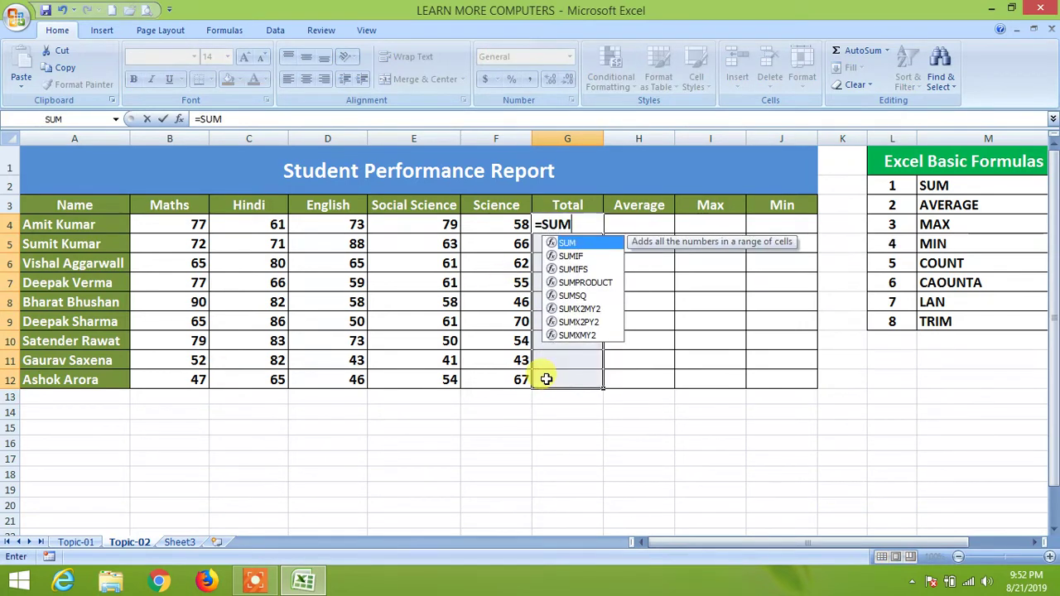
pyautogui.write('(')
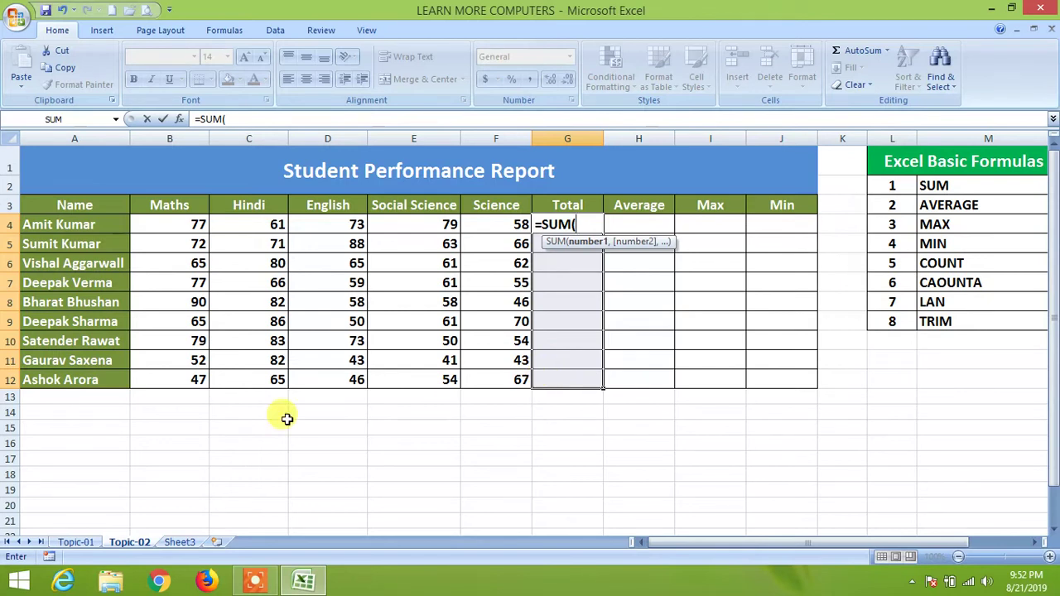
pyautogui.moveTo(184, 220); pyautogui.dragTo(486, 222)
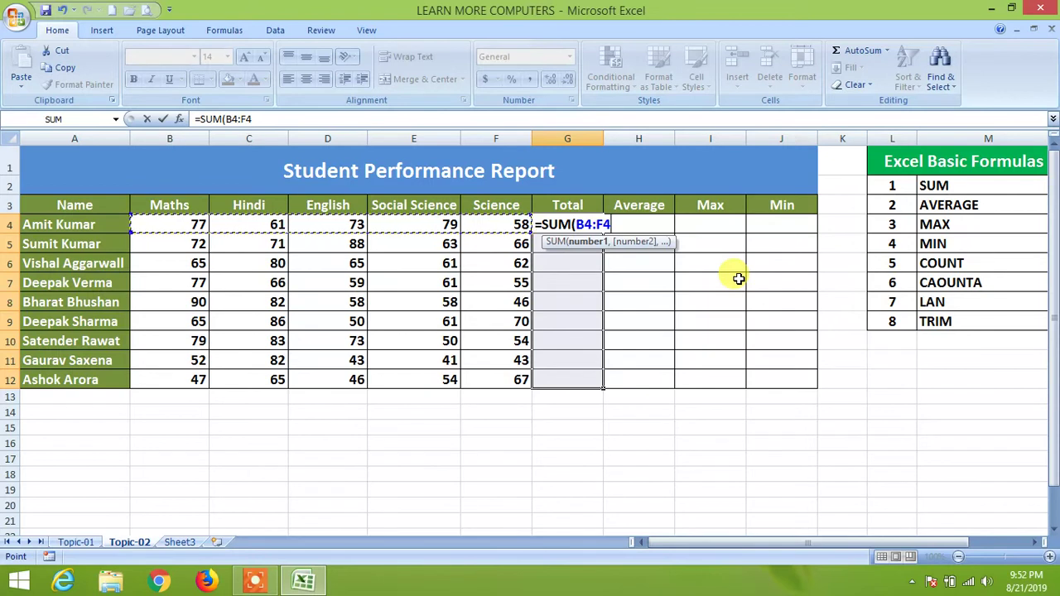
pyautogui.write(')')
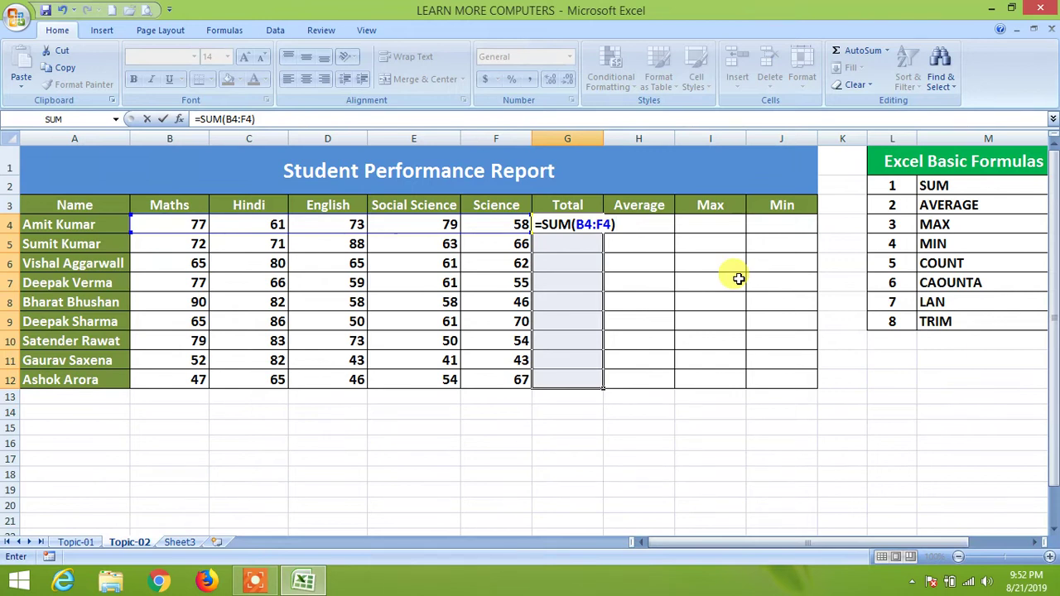
pyautogui.hotkey('ctrl', 'Return')
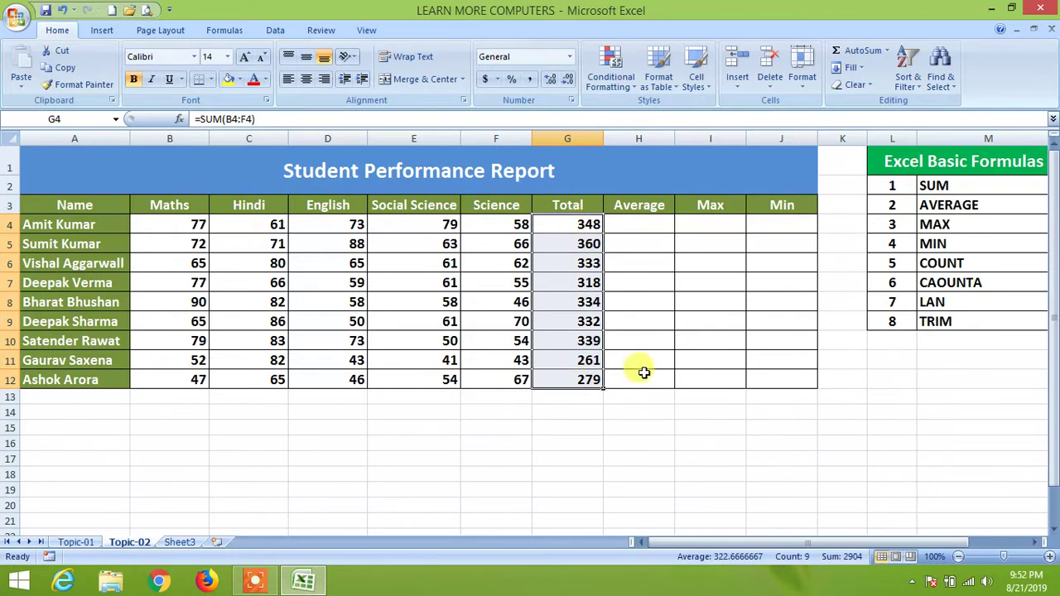
pyautogui.moveTo(646, 222)
pyautogui.mouseDown()
pyautogui.moveTo(646, 343)
pyautogui.moveTo(639, 230)
pyautogui.mouseUp()
# Enter =AVERAGE(B4:F4) in H4, showing 69.6, and drag it down to H12
pyautogui.write('=')
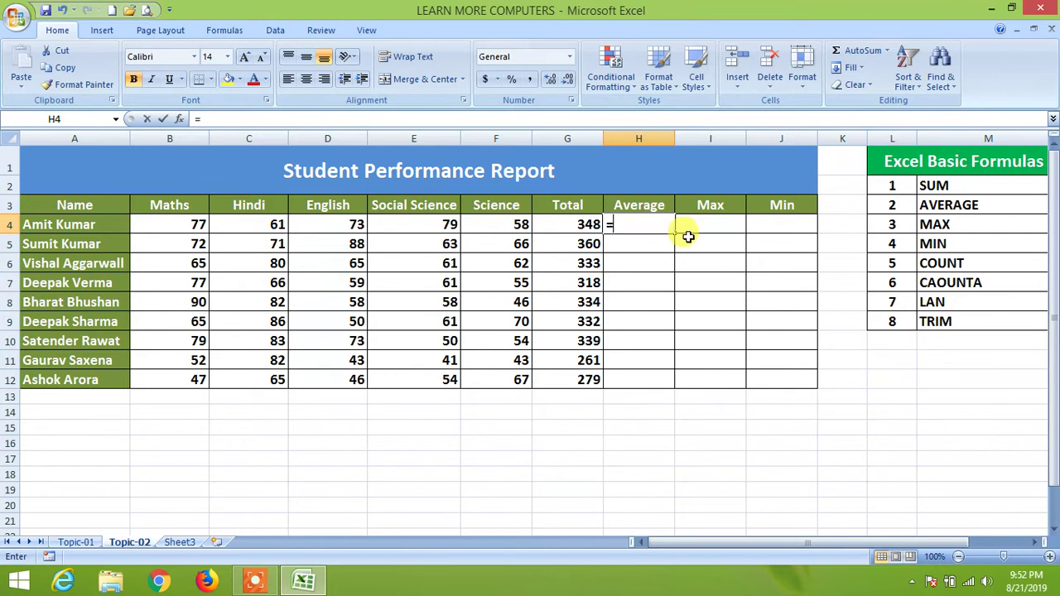
pyautogui.write('AVERAGE')
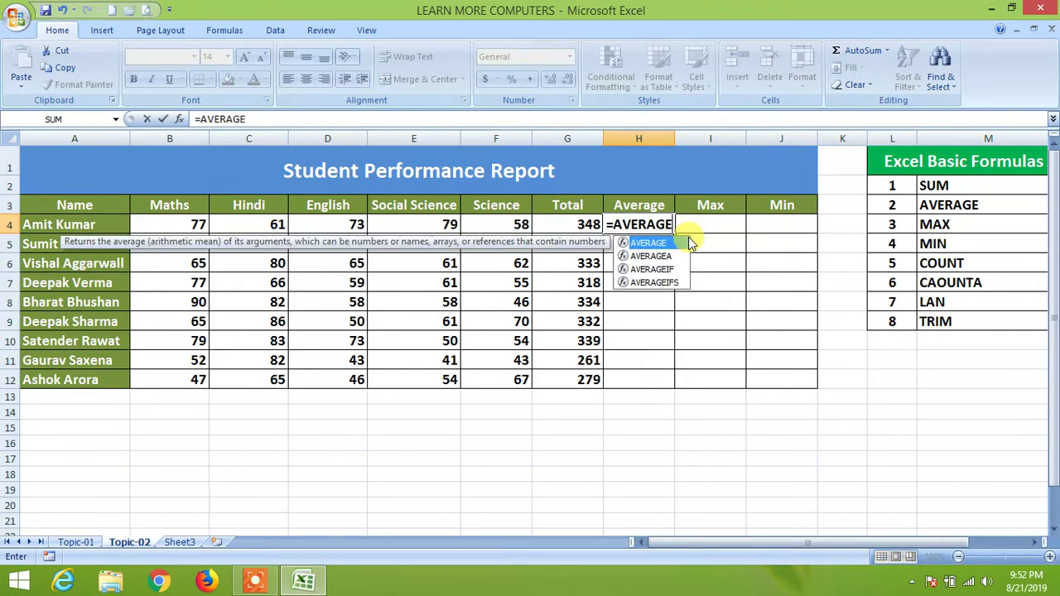
pyautogui.write('(')
pyautogui.click(155, 224)
pyautogui.moveTo(155, 224)
pyautogui.mouseDown()
pyautogui.moveTo(450, 217)
pyautogui.moveTo(508, 231)
pyautogui.mouseUp()
pyautogui.moveTo(196, 225); pyautogui.dragTo(551, 225)
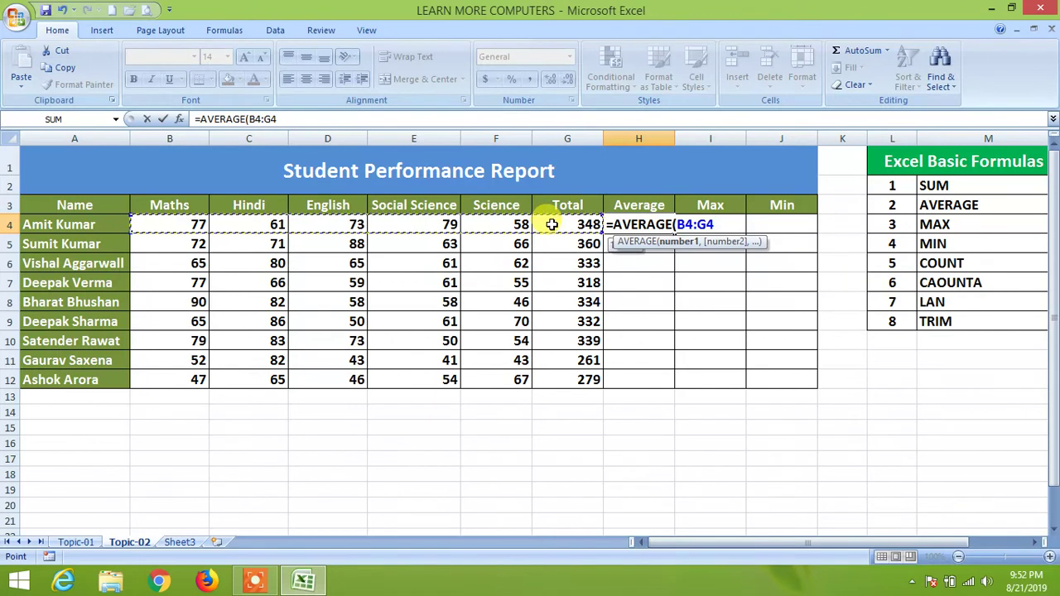
pyautogui.moveTo(551, 224); pyautogui.dragTo(511, 220)
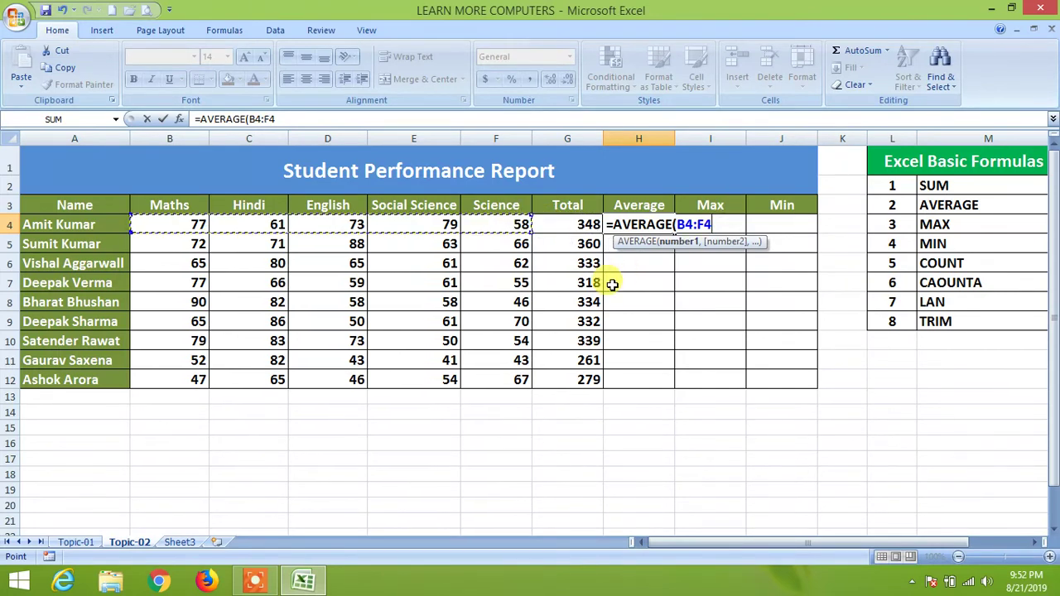
pyautogui.write(')')
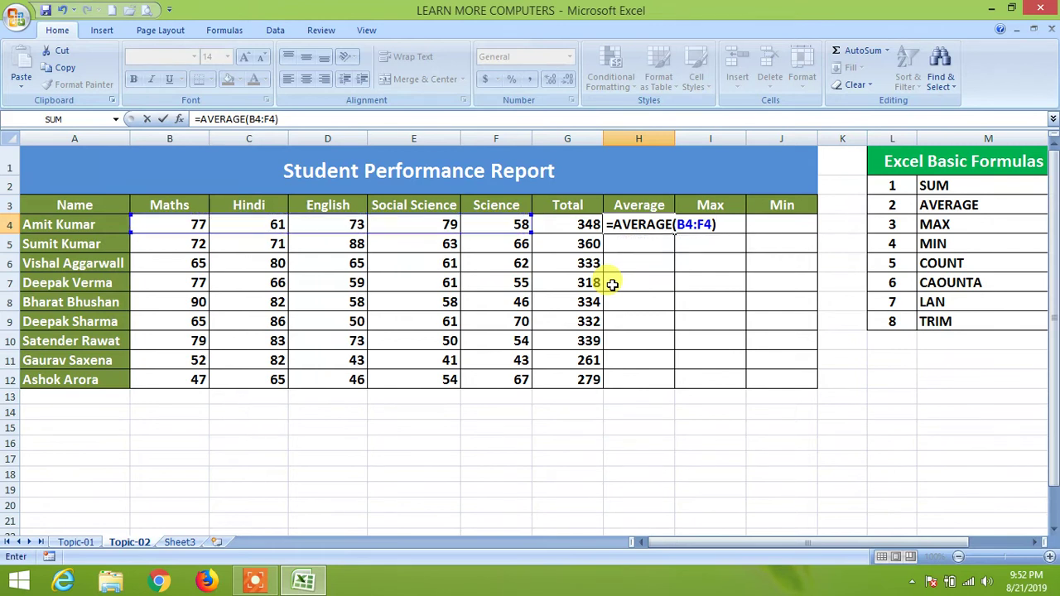
pyautogui.press('Return')
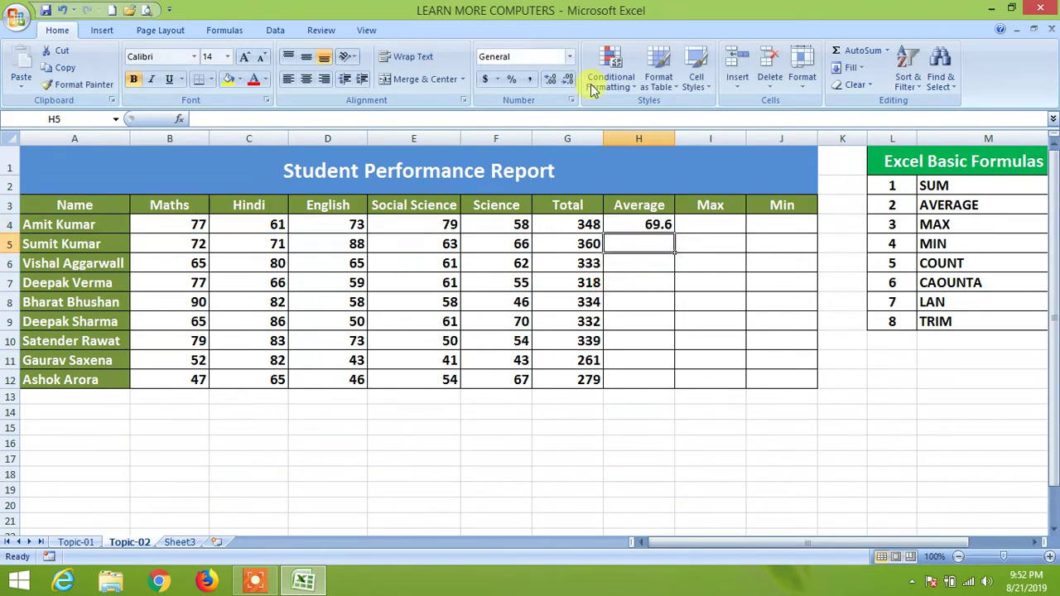
pyautogui.click(663, 225)
pyautogui.moveTo(673, 236); pyautogui.dragTo(681, 389)
# Undo the drag-fill, fill the AVERAGE formula down H4:H12 with Ctrl+D, and check the results
pyautogui.hotkey('ctrl', 'z')
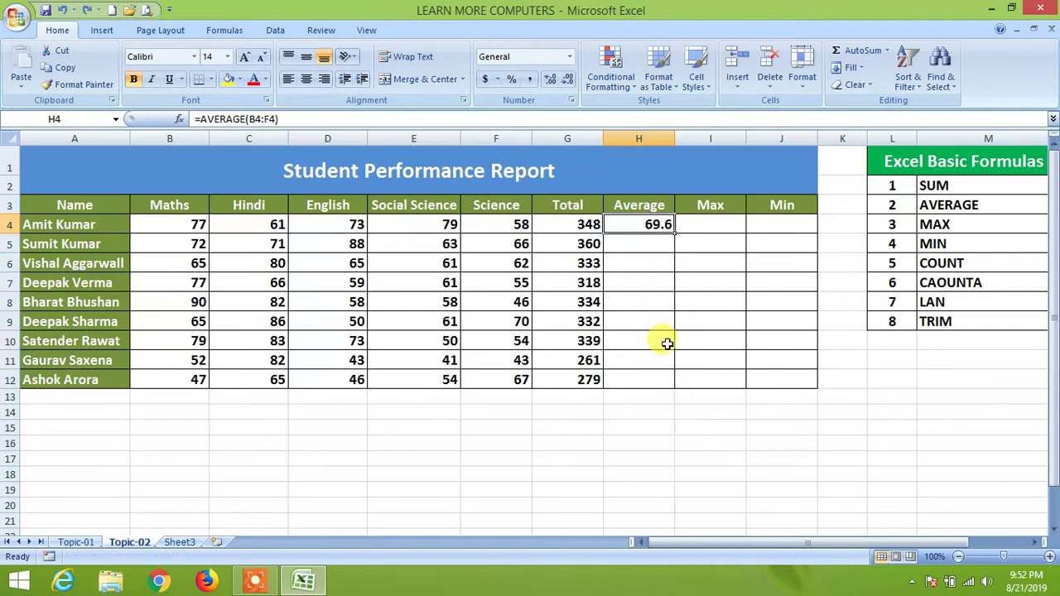
pyautogui.moveTo(658, 224); pyautogui.dragTo(643, 380)
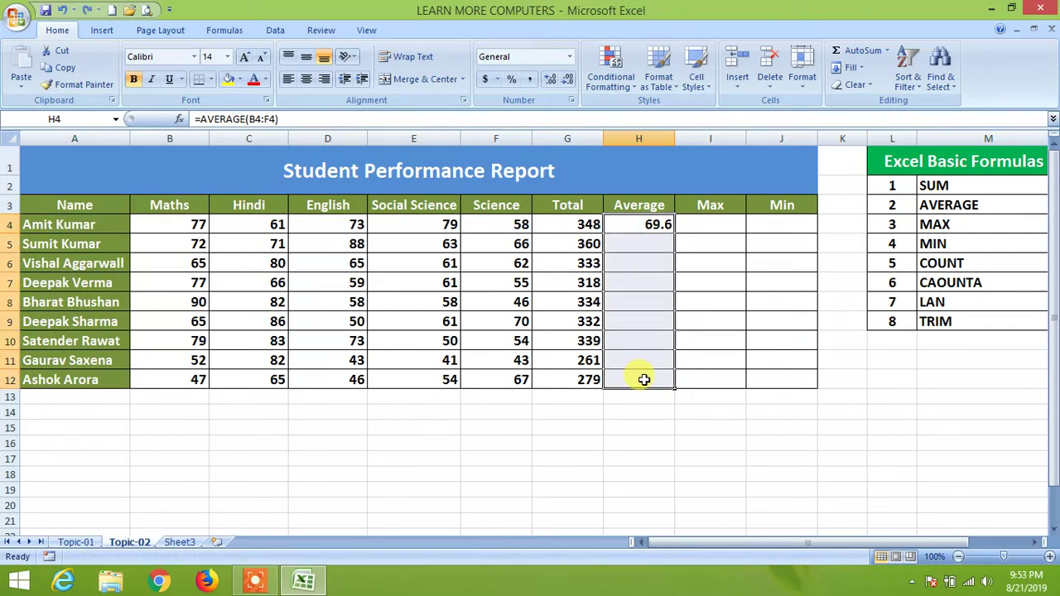
pyautogui.hotkey('ctrl', 'd')
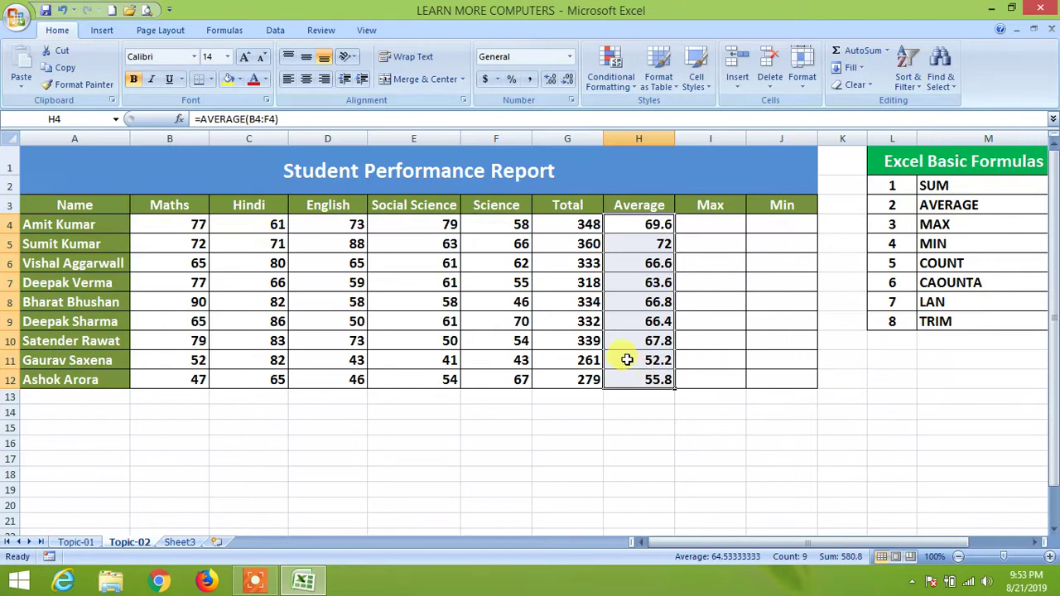
pyautogui.click(658, 242)
pyautogui.click(652, 264)
pyautogui.click(663, 242)
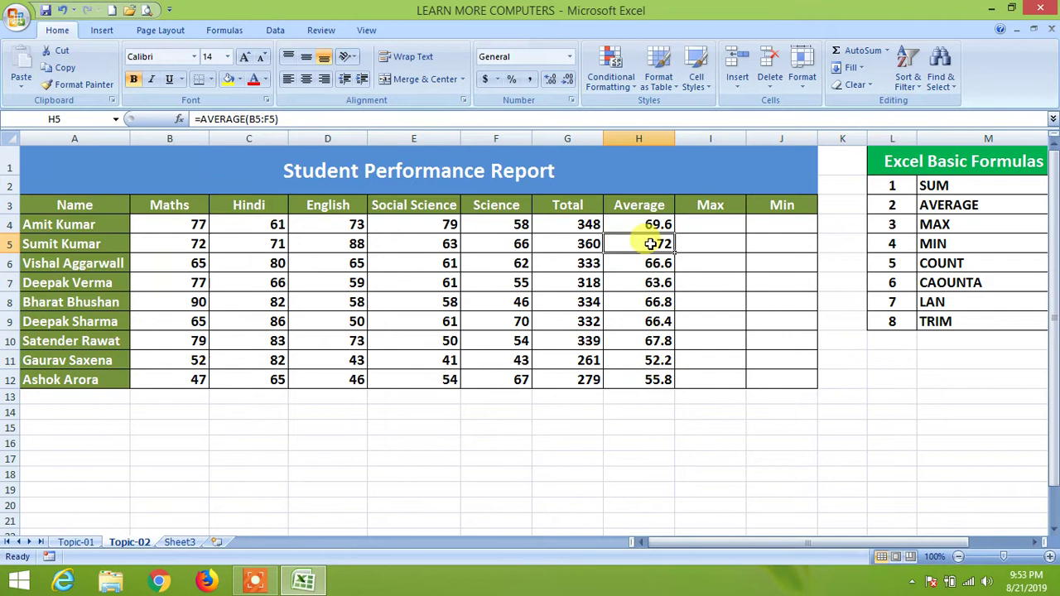
pyautogui.click(647, 224)
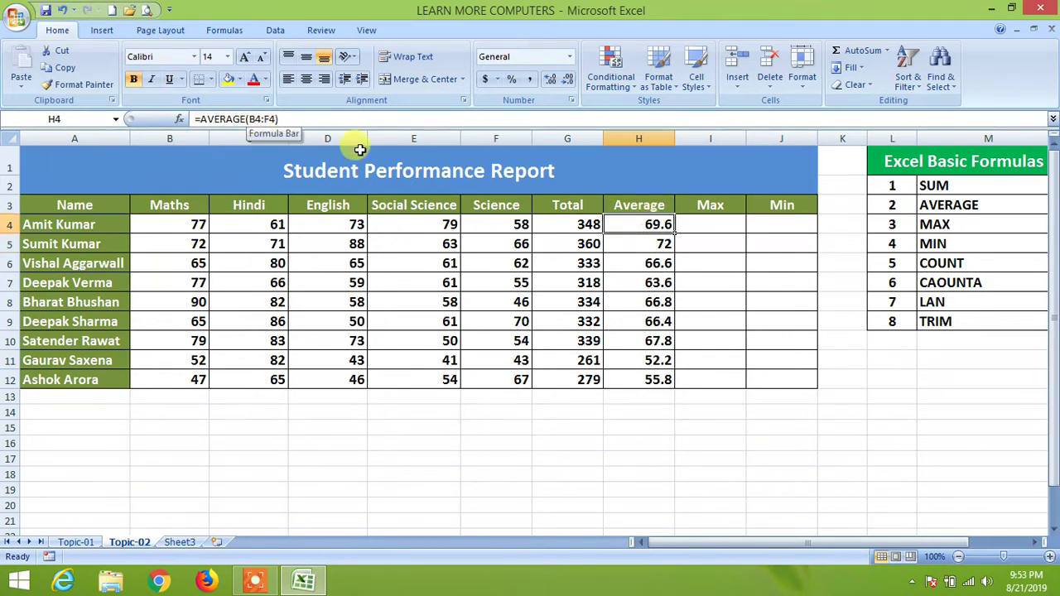
pyautogui.click(640, 243)
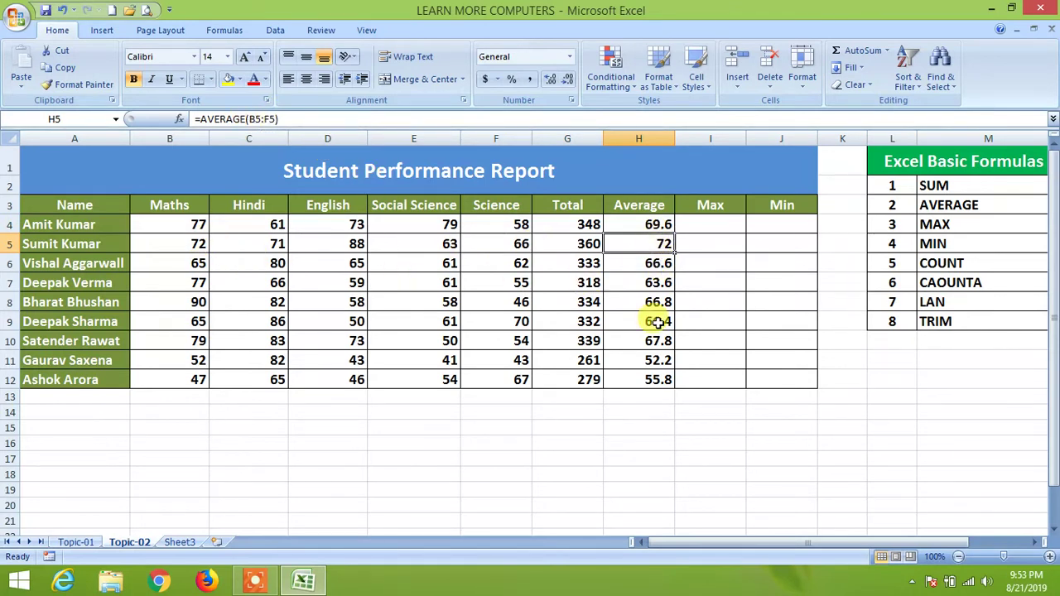
pyautogui.click(710, 224)
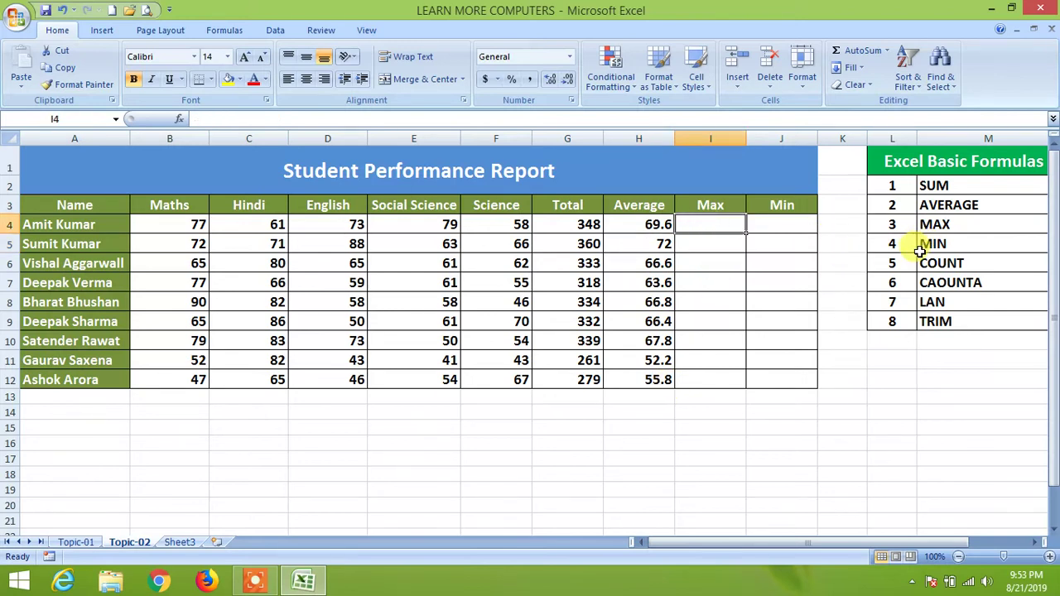
# Enter =MAX(B4:F4) in I4 using Shift+arrow selection, showing 79
pyautogui.write('=MA')
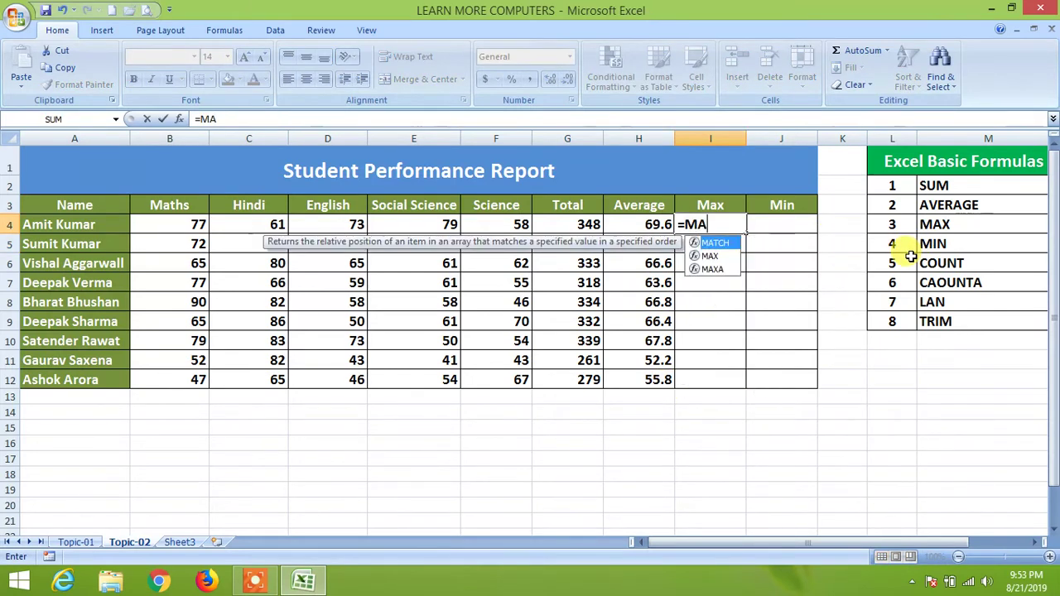
pyautogui.write('X(')
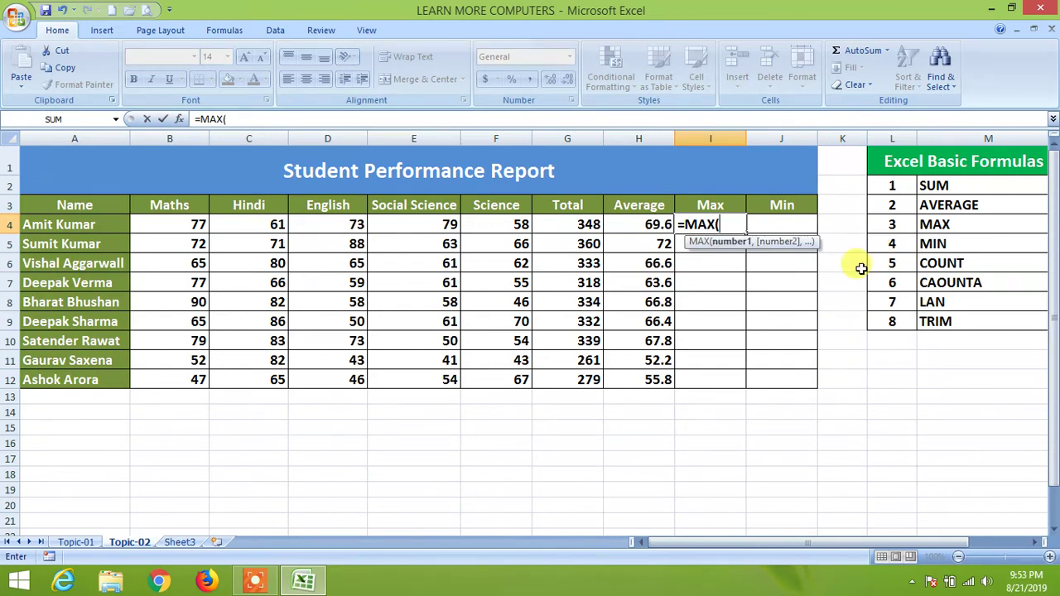
pyautogui.press('Left')
pyautogui.press('Left')
pyautogui.press('Left')
pyautogui.press('Left')
pyautogui.press('Left')
pyautogui.press('Left')
pyautogui.press('Left')
pyautogui.hotkey('shift', 'Right')
pyautogui.hotkey('shift', 'Right')
pyautogui.hotkey('shift', 'Right')
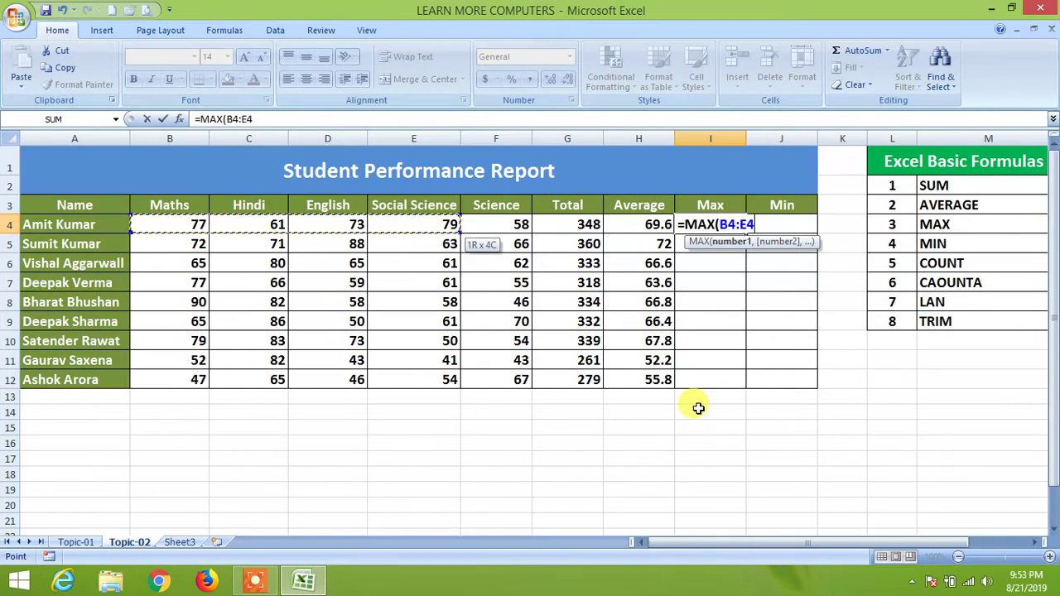
pyautogui.hotkey('shift', 'Right')
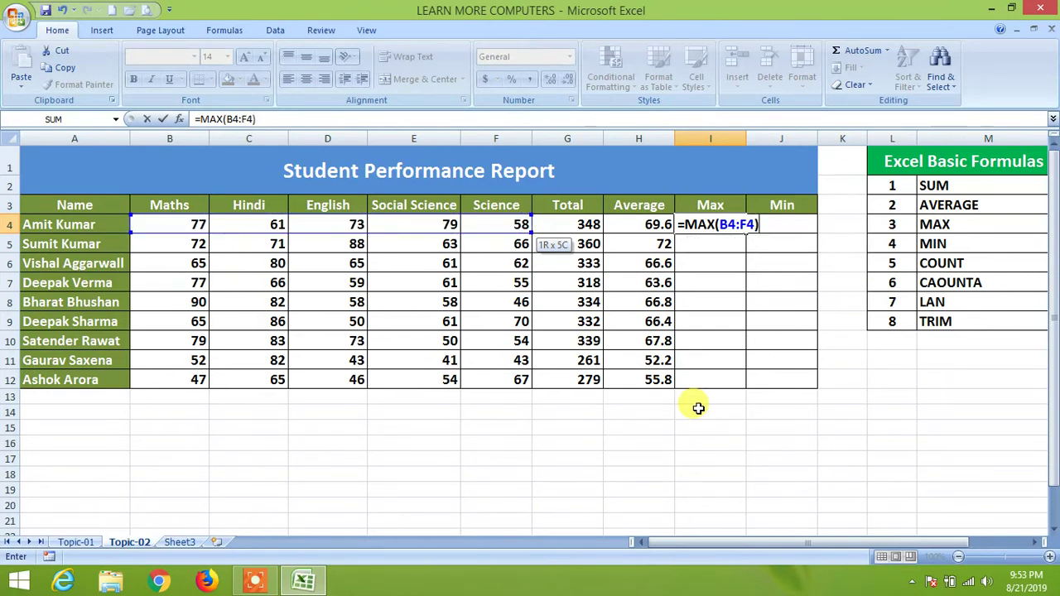
pyautogui.press('Return')
# Enter =MIN(B4:F4) in J4, showing 58
pyautogui.press('Up')
pyautogui.press('Right')
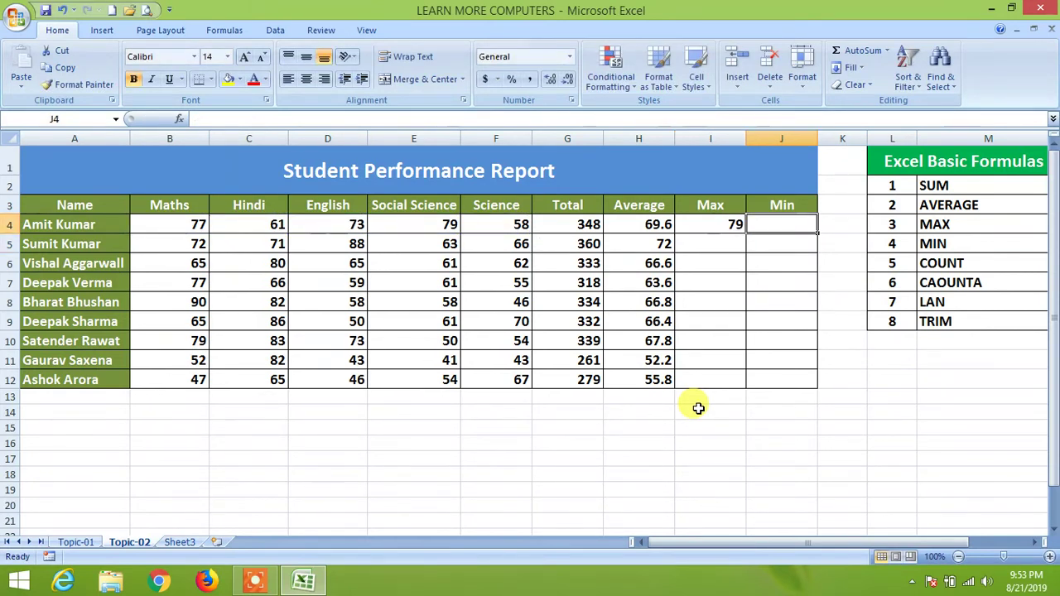
pyautogui.write('=MIN(')
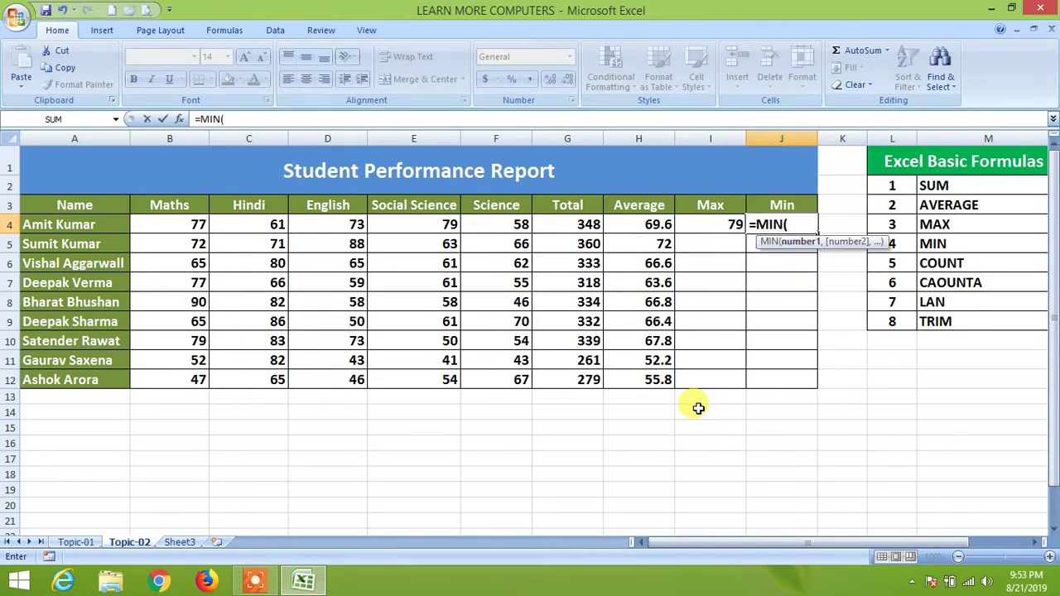
pyautogui.press('Left')
pyautogui.press('Left')
pyautogui.press('Left')
pyautogui.press('Left')
pyautogui.press('Left')
pyautogui.press('Left')
pyautogui.press('Left')
pyautogui.hotkey('shift', 'Right')
pyautogui.hotkey('shift', 'Right')
pyautogui.hotkey('shift', 'Right')
pyautogui.hotkey('shift', 'Right')
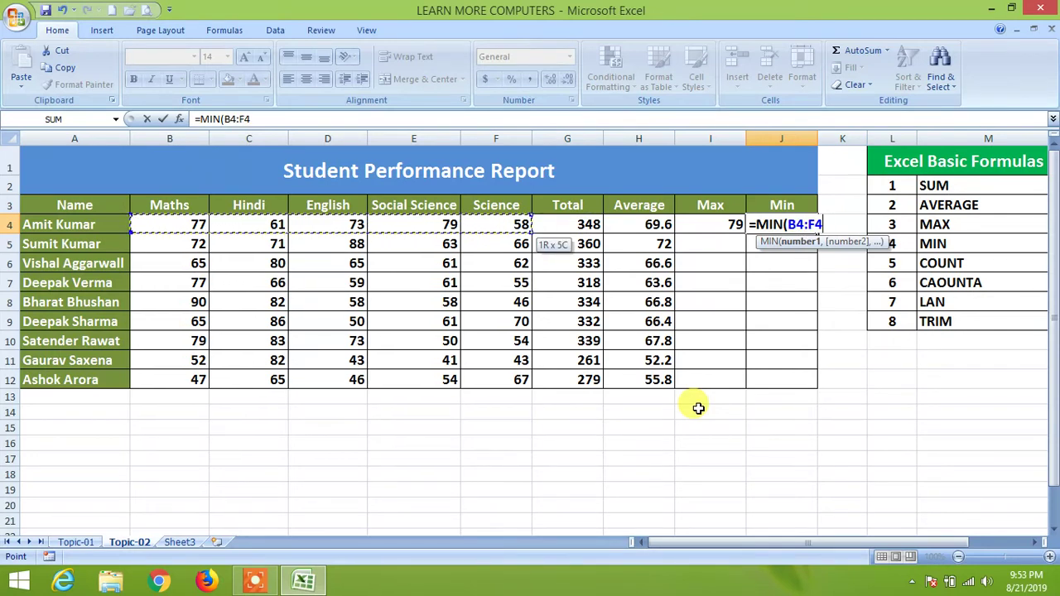
pyautogui.hotkey('ctrl', 'Return')
# Step across row 4 to compare the marks, the G4 total and the Max result
pyautogui.press('Left')
pyautogui.press('Left')
pyautogui.press('Left')
pyautogui.press('Left')
pyautogui.press('Left')
pyautogui.press('Left')
pyautogui.press('Left')
pyautogui.press('Left')
pyautogui.press('Right')
pyautogui.press('Right')
pyautogui.press('Right')
pyautogui.press('Right')
pyautogui.press('Right')
pyautogui.press('Left')
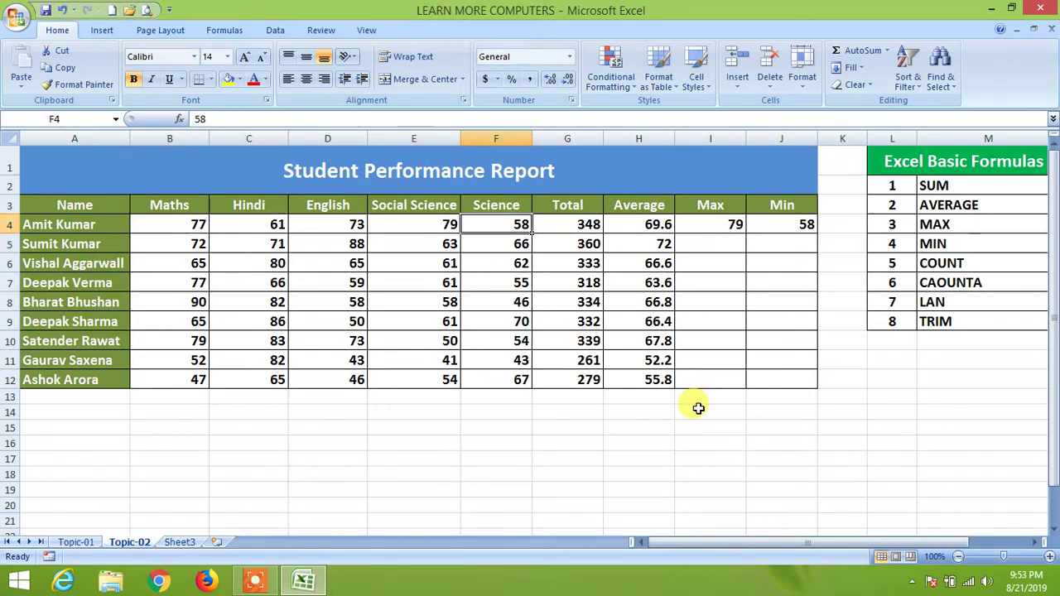
pyautogui.press('Right')
pyautogui.press('Right')
pyautogui.press('Right')
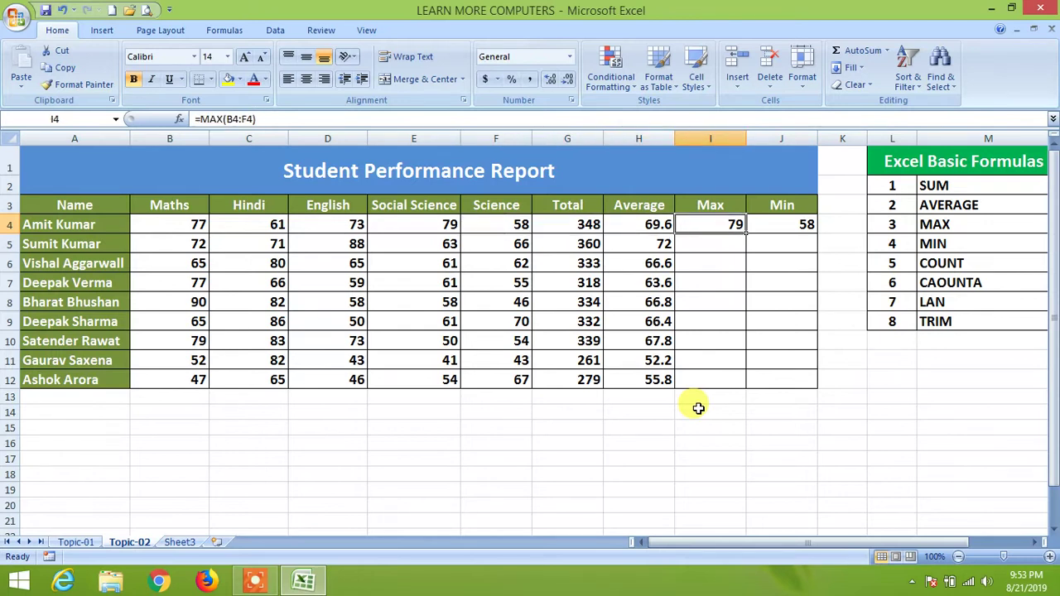
pyautogui.press('Left')
pyautogui.press('Left')
pyautogui.press('Left')
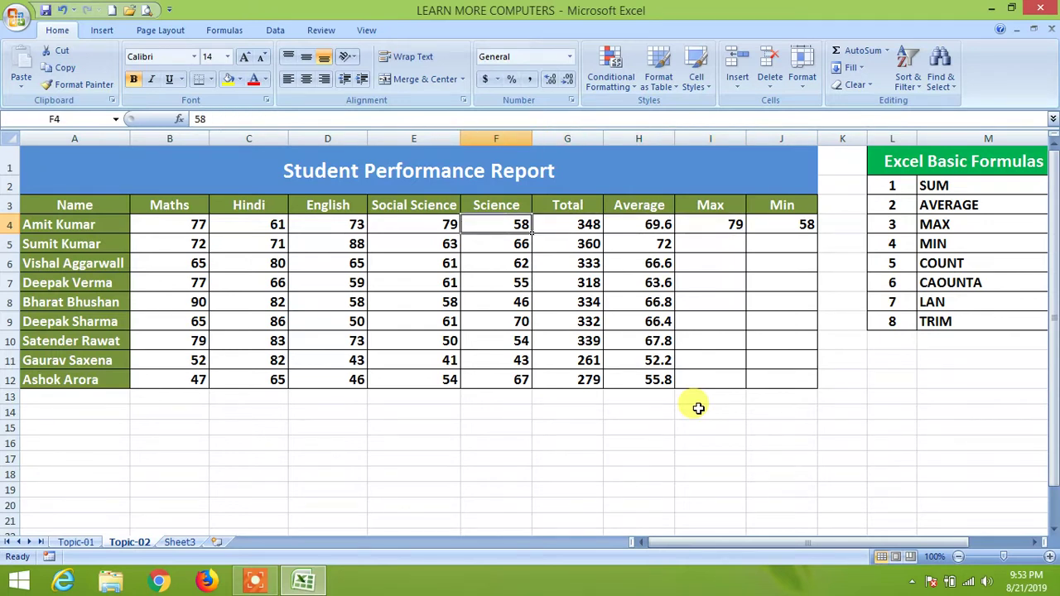
pyautogui.press('Right')
pyautogui.press('Left')
pyautogui.press('Left')
pyautogui.press('Left')
pyautogui.press('Left')
pyautogui.press('Left')
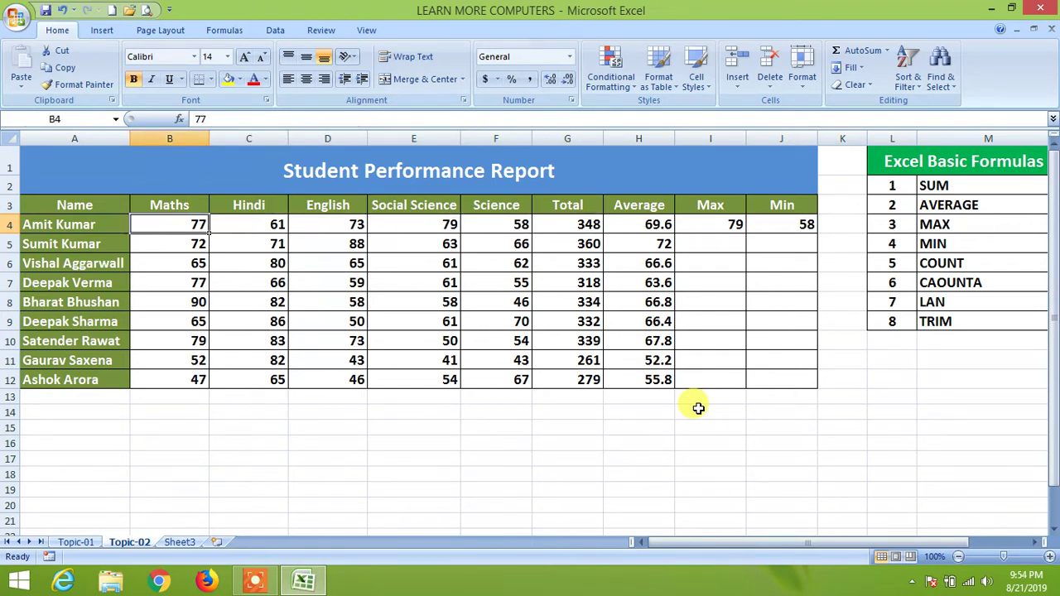
pyautogui.press('Right')
pyautogui.press('Right')
pyautogui.press('Right')
pyautogui.press('Right')
pyautogui.press('Right')
pyautogui.press('Right')
pyautogui.press('Right')
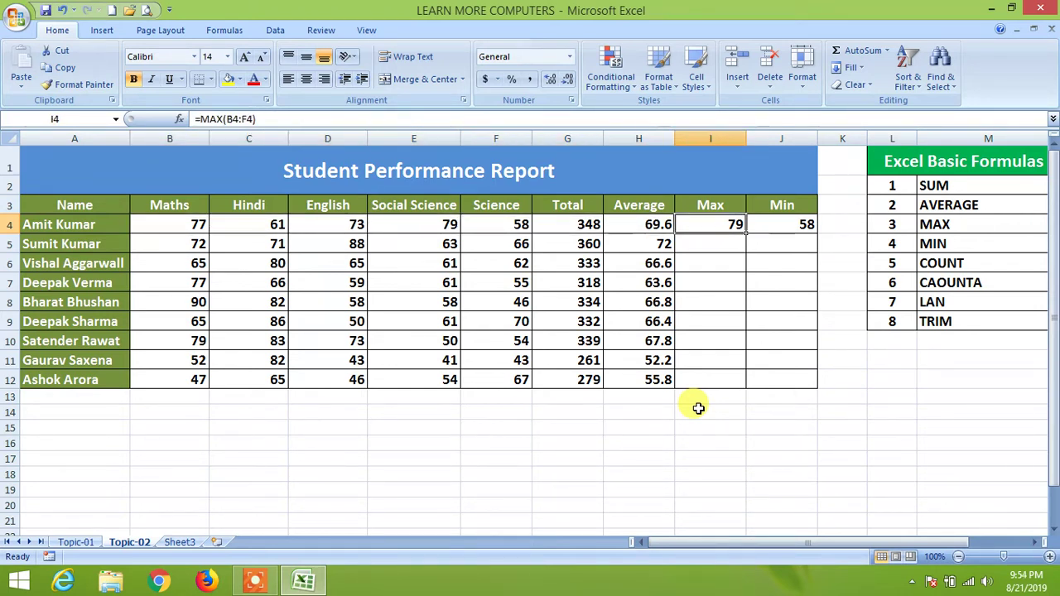
pyautogui.press('Right')
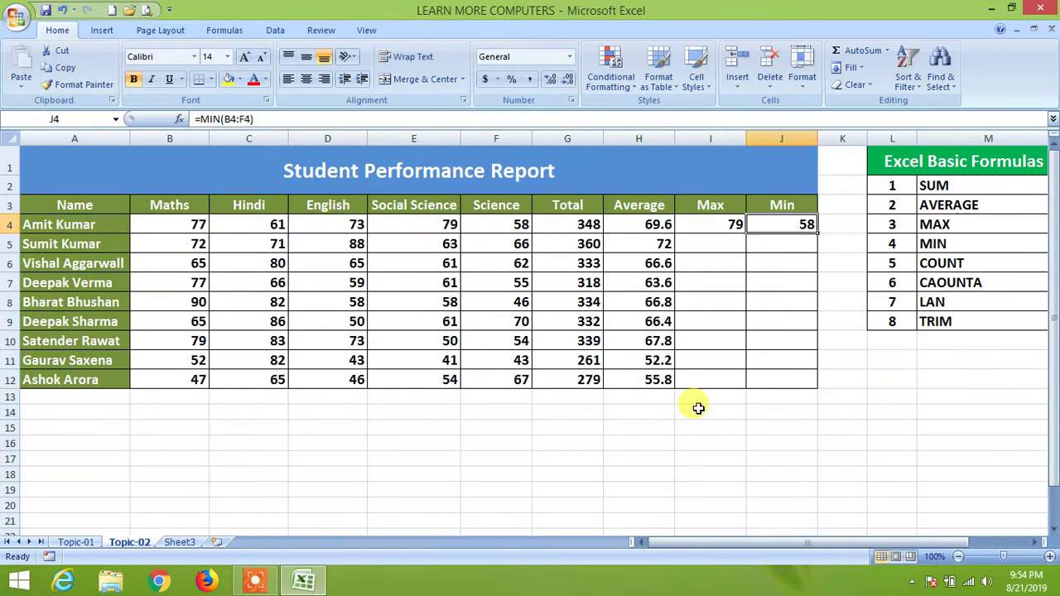
pyautogui.press('Left')
# Fill the MAX and MIN formulas down I4:J12 with Ctrl+D, e.g. 88/63 in row 5
pyautogui.hotkey('shift', 'Right')
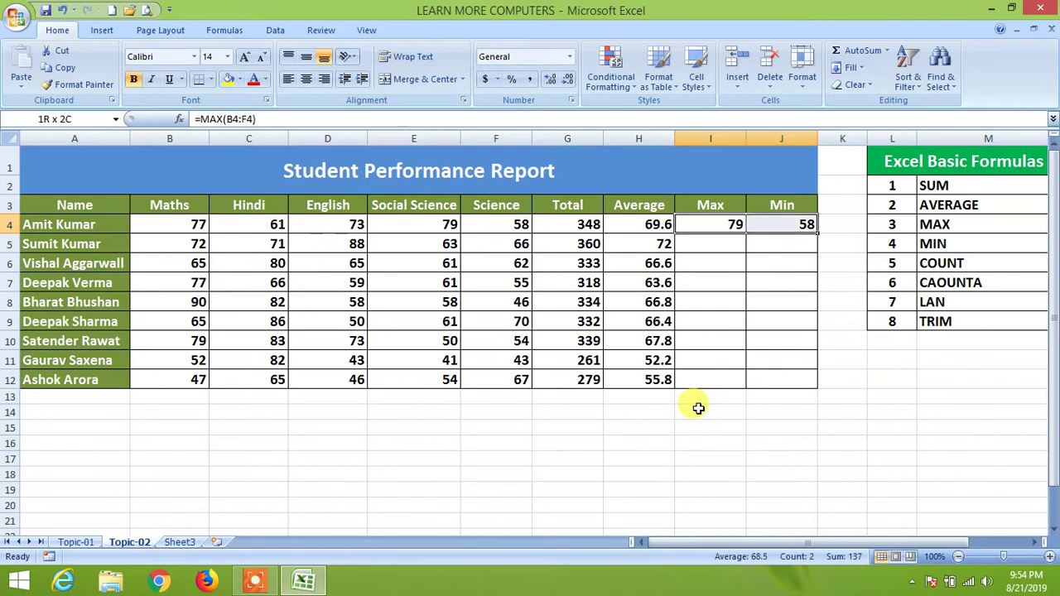
pyautogui.hotkey('shift', 'Down')
pyautogui.hotkey('shift', 'Down')
pyautogui.hotkey('shift', 'Down')
pyautogui.hotkey('shift', 'Down')
pyautogui.hotkey('shift', 'Down')
pyautogui.hotkey('shift', 'Down')
pyautogui.hotkey('shift', 'Down')
pyautogui.hotkey('shift', 'Down')
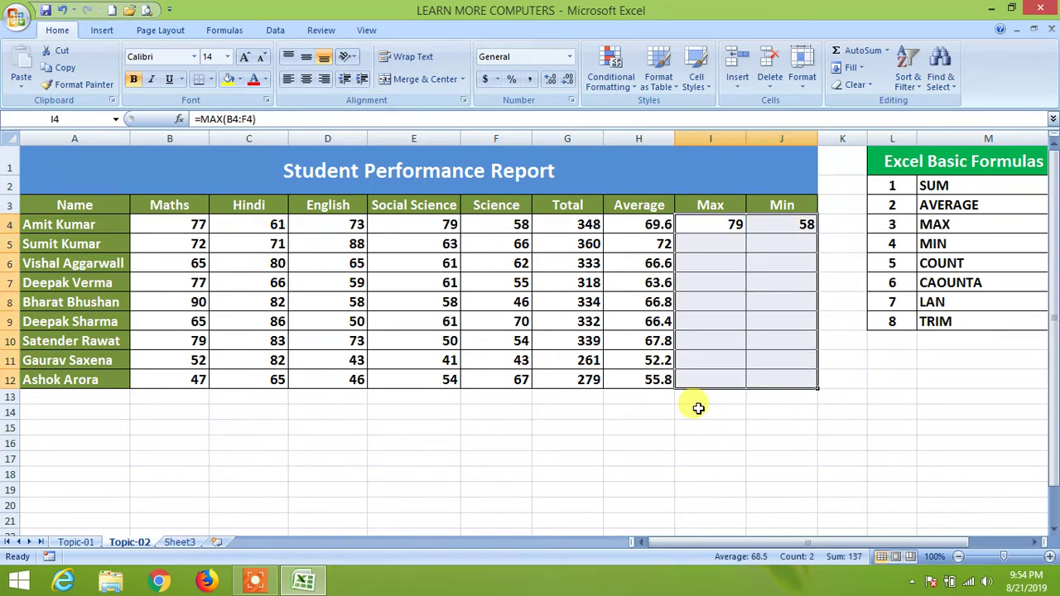
pyautogui.hotkey('ctrl', 'd')
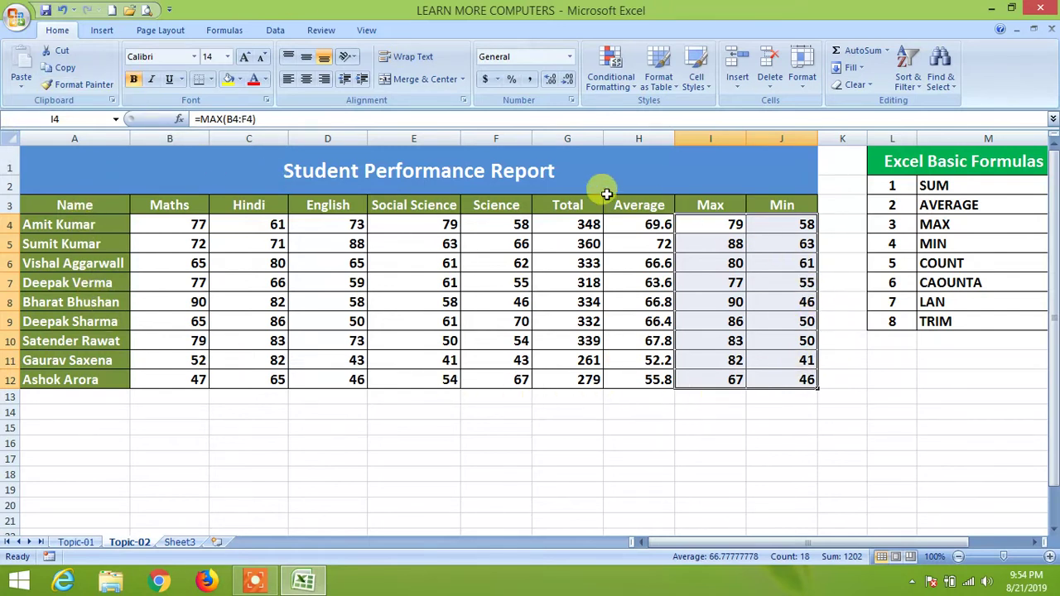
pyautogui.click(652, 224)
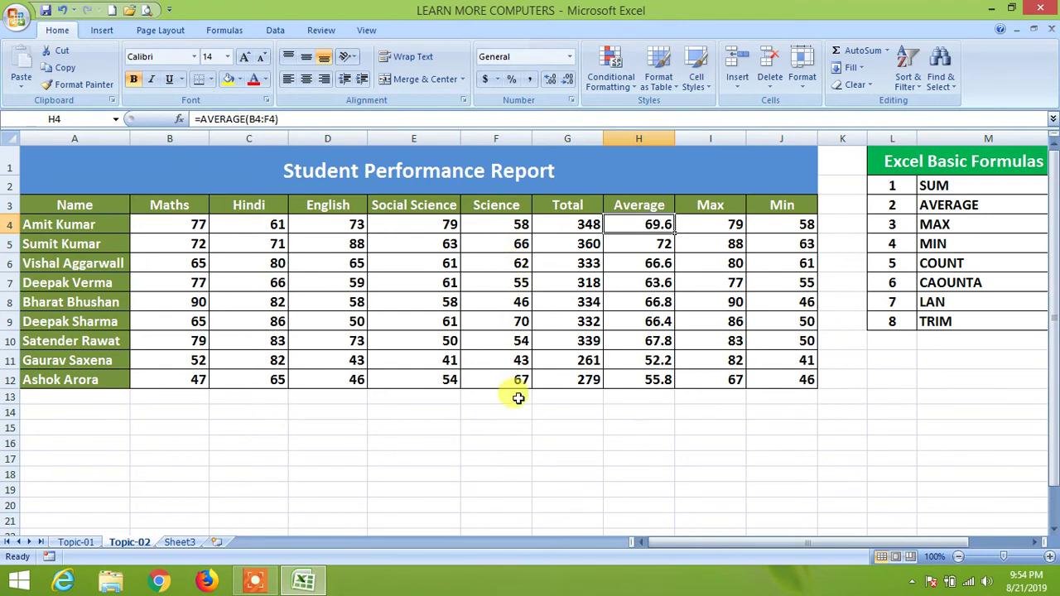
# Enter =F4+F5+…+F12 in F13 to total the Science marks as 521
pyautogui.click(517, 398)
pyautogui.write('=')
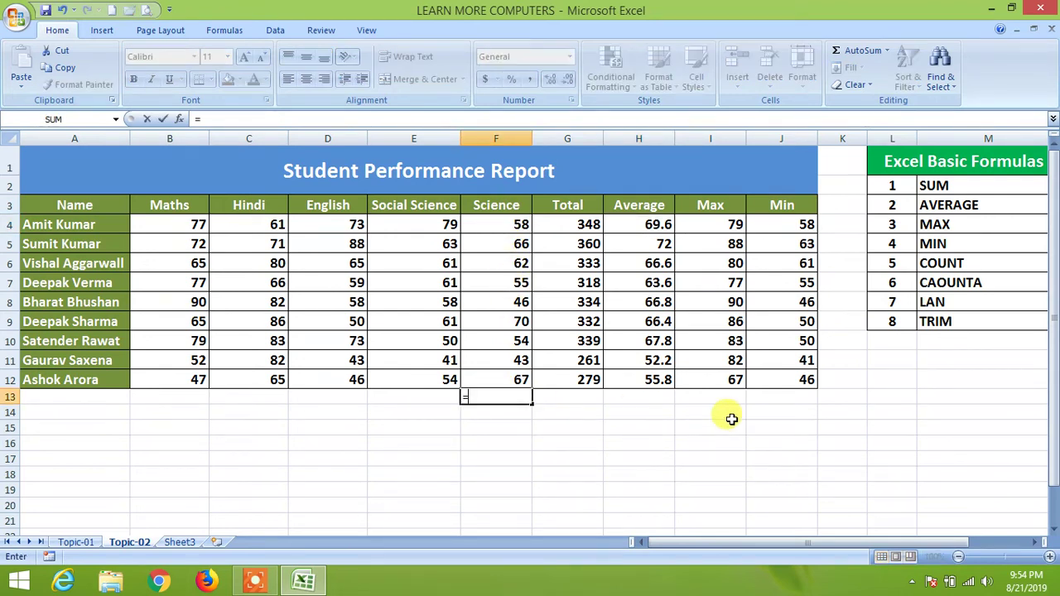
pyautogui.press('Up')
pyautogui.press('Up')
pyautogui.press('Up')
pyautogui.press('Up')
pyautogui.press('Up')
pyautogui.press('Up')
pyautogui.press('Up')
pyautogui.press('Up')
pyautogui.press('Up')
pyautogui.write('+')
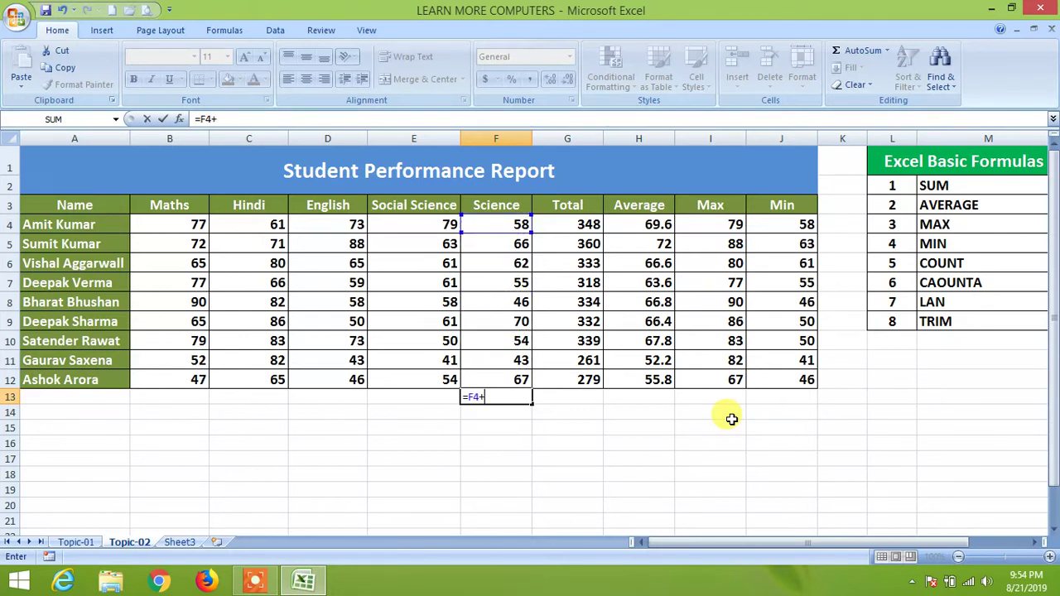
pyautogui.press('Up')
pyautogui.press('Up')
pyautogui.press('Up')
pyautogui.press('Up')
pyautogui.press('Up')
pyautogui.press('Up')
pyautogui.press('Up')
pyautogui.press('Up')
pyautogui.write('+')
pyautogui.press('Up')
pyautogui.press('Up')
pyautogui.press('Up')
pyautogui.press('Up')
pyautogui.press('Up')
pyautogui.press('Up')
pyautogui.press('Up')
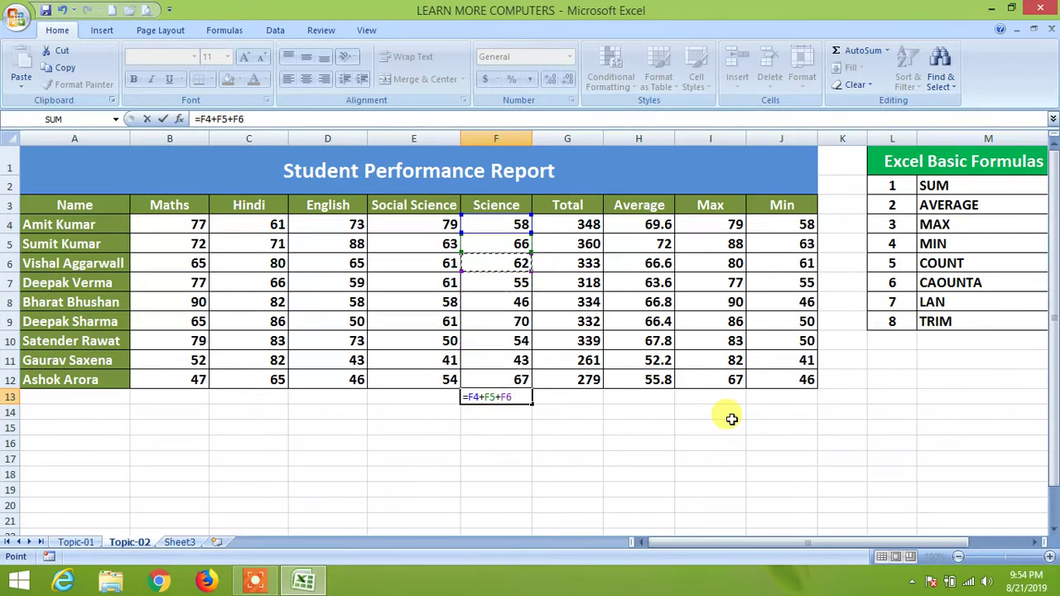
pyautogui.write('+')
pyautogui.press('Up')
pyautogui.press('Up')
pyautogui.press('Up')
pyautogui.press('Up')
pyautogui.press('Up')
pyautogui.press('Up')
pyautogui.press('Up')
pyautogui.press('Up')
pyautogui.press('Up')
pyautogui.press('Up')
pyautogui.write('+')
pyautogui.press('Up')
pyautogui.press('Up')
pyautogui.press('Up')
pyautogui.press('Up')
pyautogui.write('+')
pyautogui.press('Up')
pyautogui.press('Up')
pyautogui.press('Up')
pyautogui.press('Up')
pyautogui.press('Up')
pyautogui.press('Up')
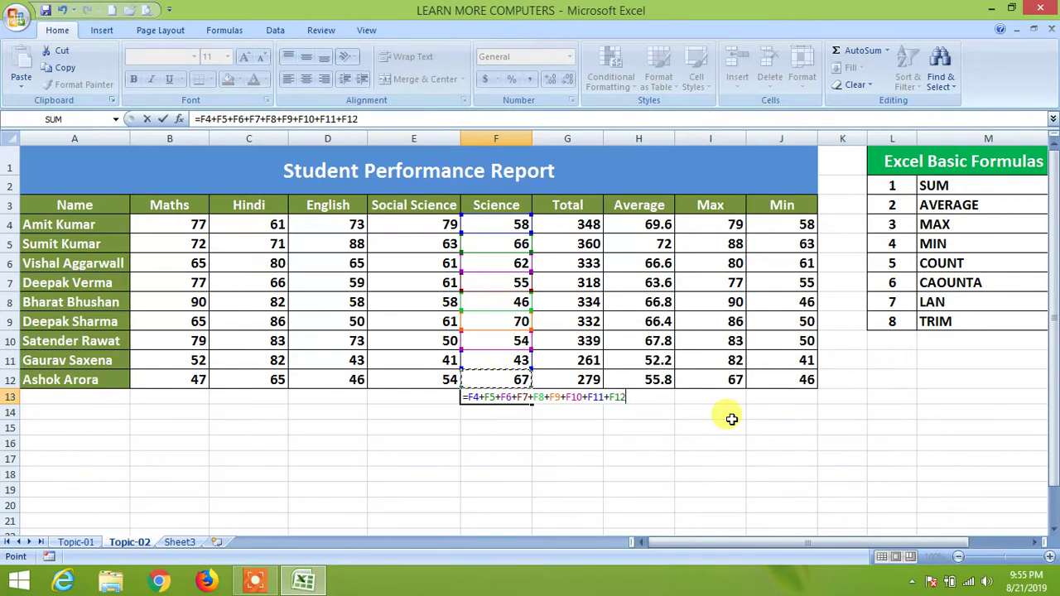
pyautogui.press('Return')
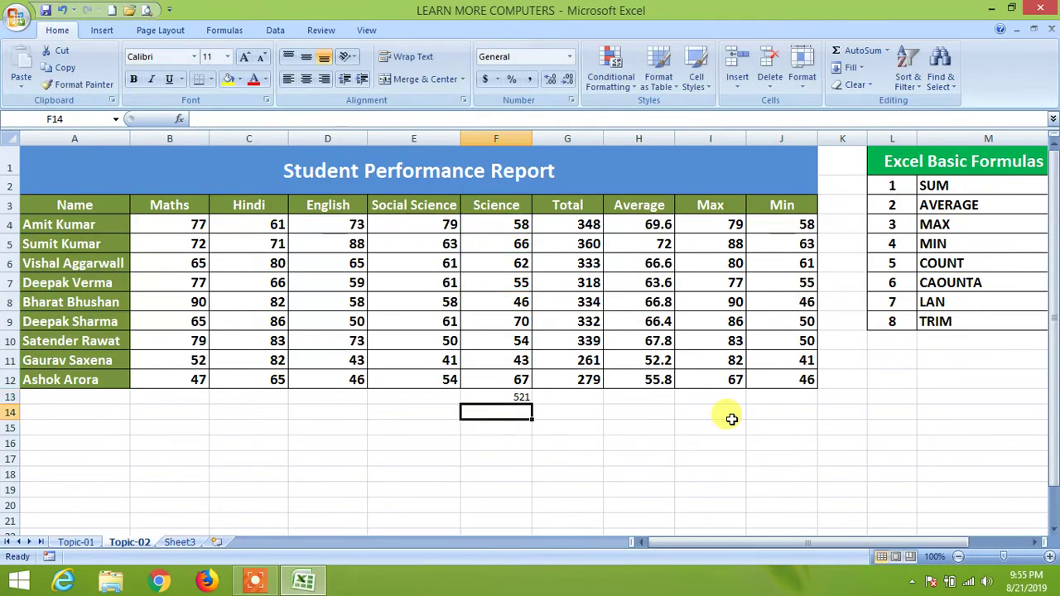
# Review the F13 sum formula and the Science marks, ending on F14
pyautogui.press('Up')
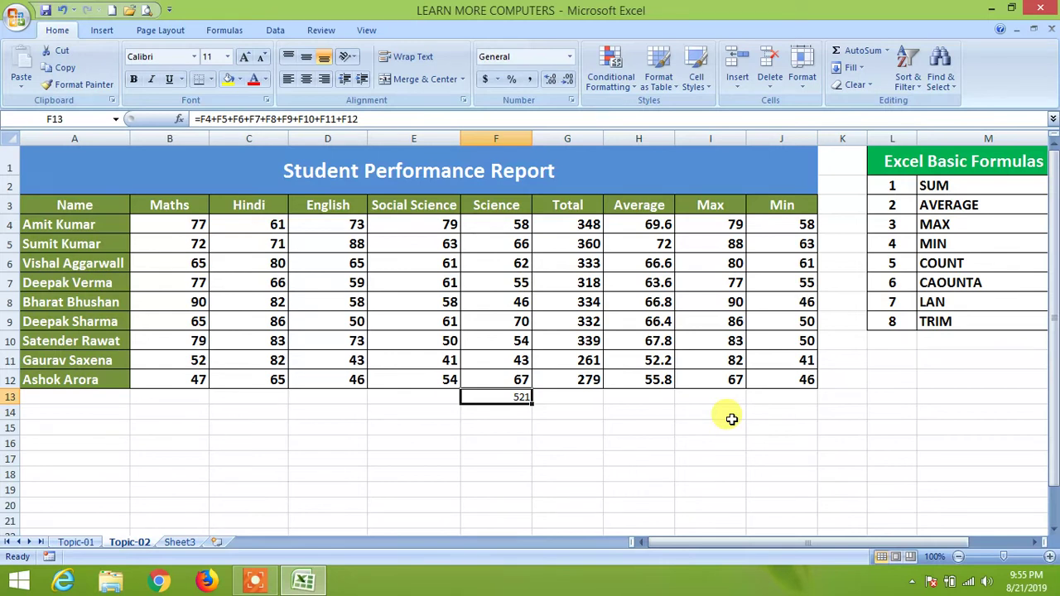
pyautogui.press('Up')
pyautogui.press('Up')
pyautogui.press('Up')
pyautogui.press('Up')
pyautogui.press('Up')
pyautogui.press('Up')
pyautogui.press('Up')
pyautogui.press('Up')
pyautogui.press('Up')
pyautogui.press('Down')
pyautogui.press('Down')
pyautogui.press('Down')
pyautogui.press('Down')
pyautogui.press('Down')
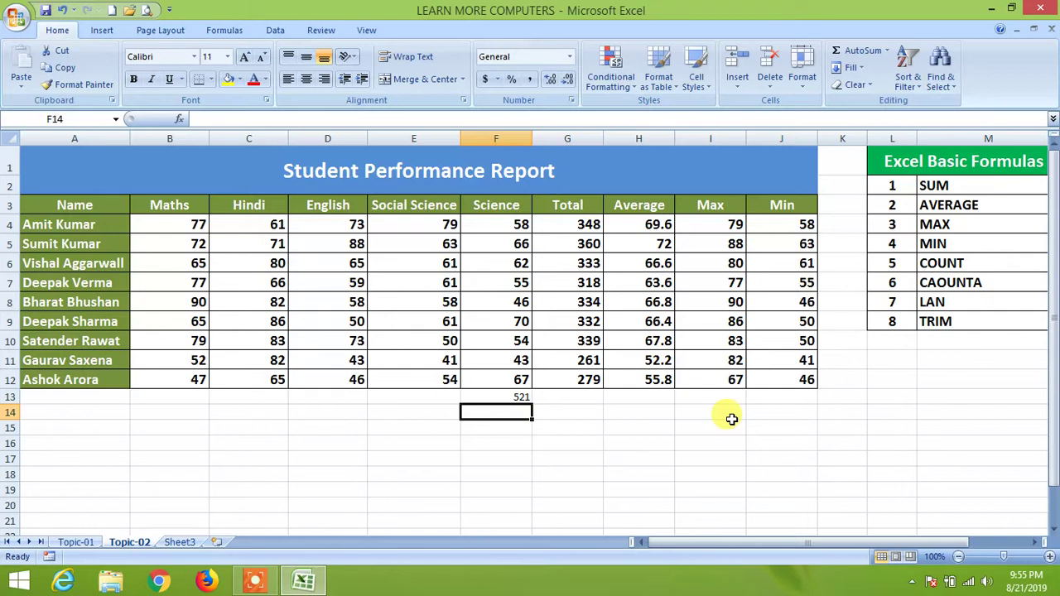
# Enter the trial percentage =F13*100/900 in F14, giving 57.88888889
pyautogui.write('=')
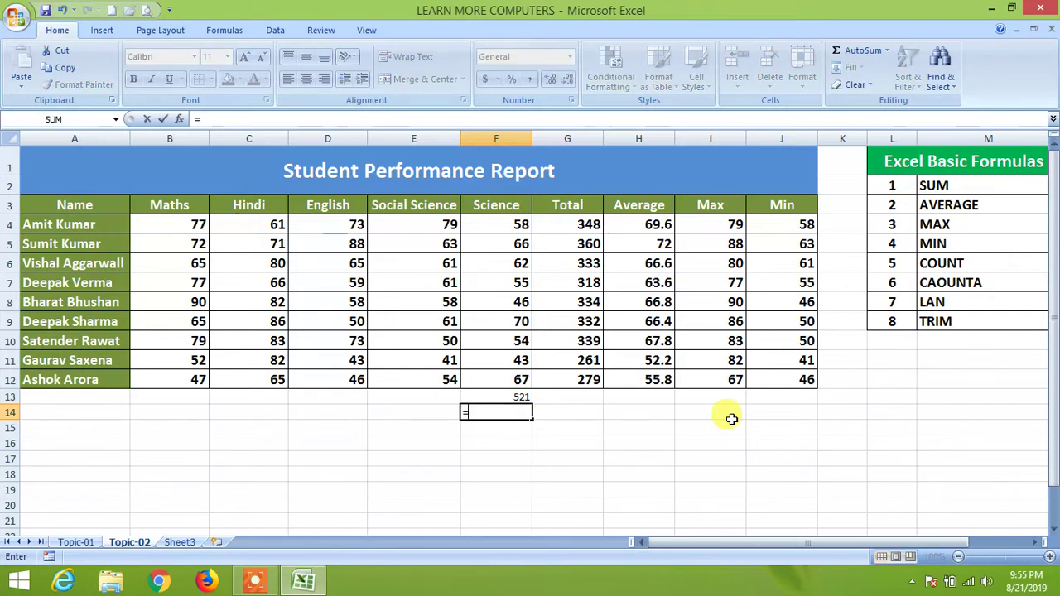
pyautogui.press('Up')
pyautogui.write('*')
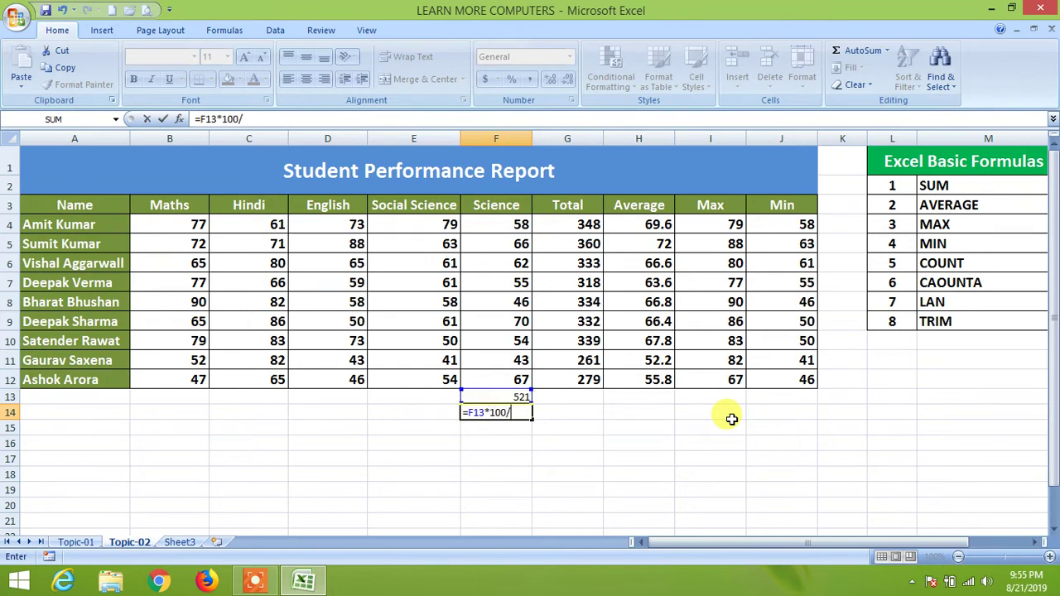
pyautogui.press('Return')
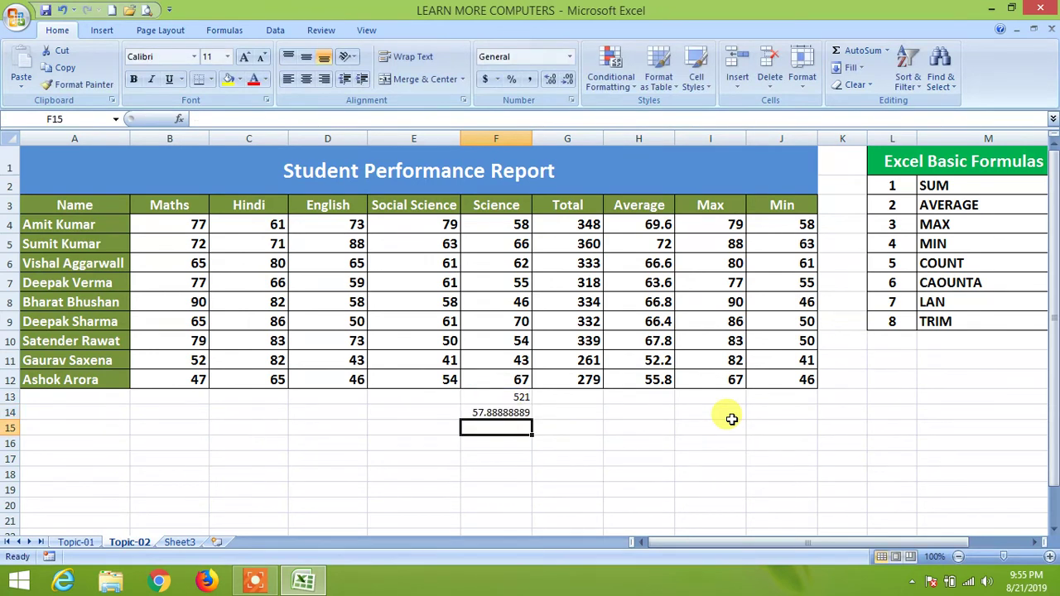
# Delete the percentage from F14 and return to the total in F13
pyautogui.press('Up')
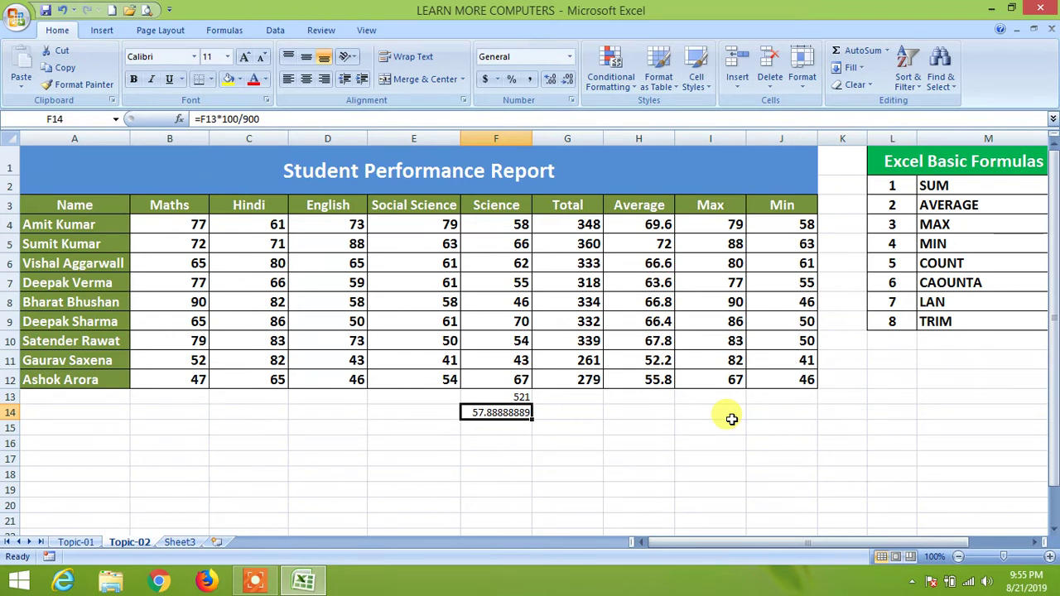
pyautogui.press('Delete')
pyautogui.press('Up')
pyautogui.press('Delete')
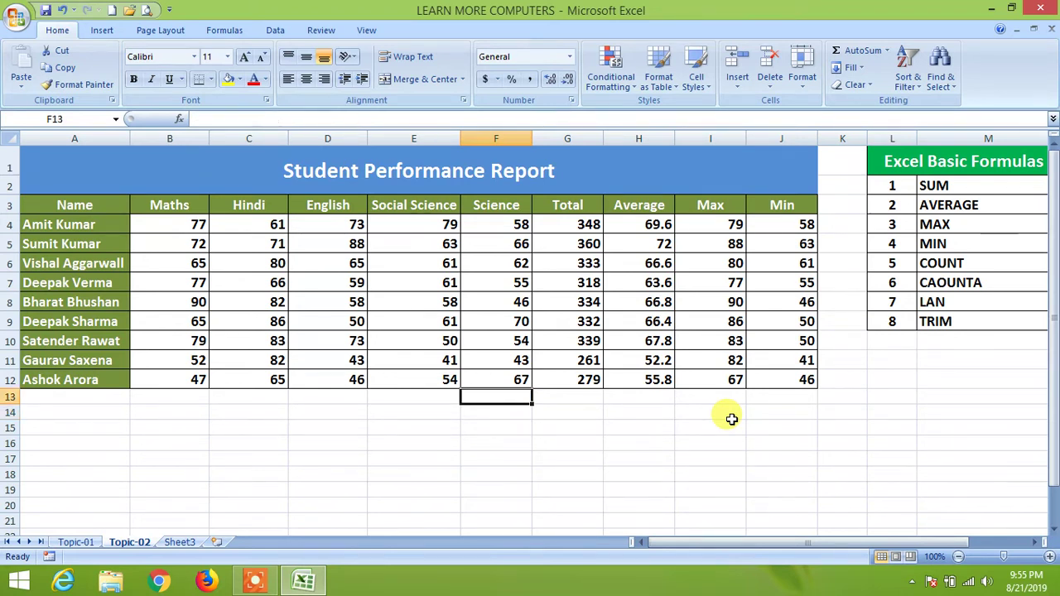
pyautogui.press('Up')
pyautogui.press('Up')
pyautogui.press('Up')
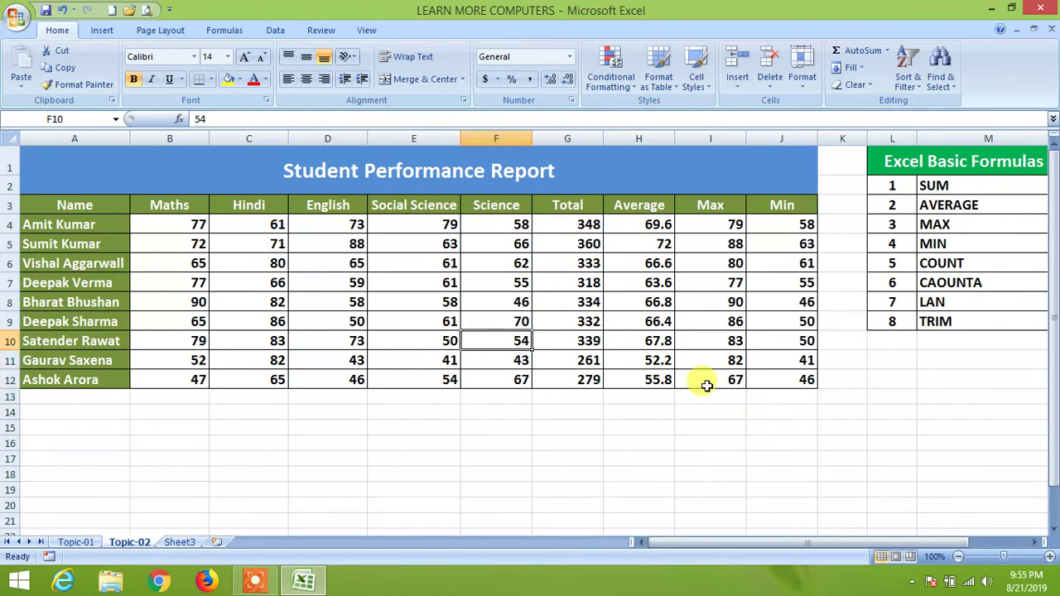
pyautogui.moveTo(631, 225)
pyautogui.mouseDown()
pyautogui.moveTo(783, 348)
pyautogui.moveTo(782, 375)
pyautogui.mouseUp()
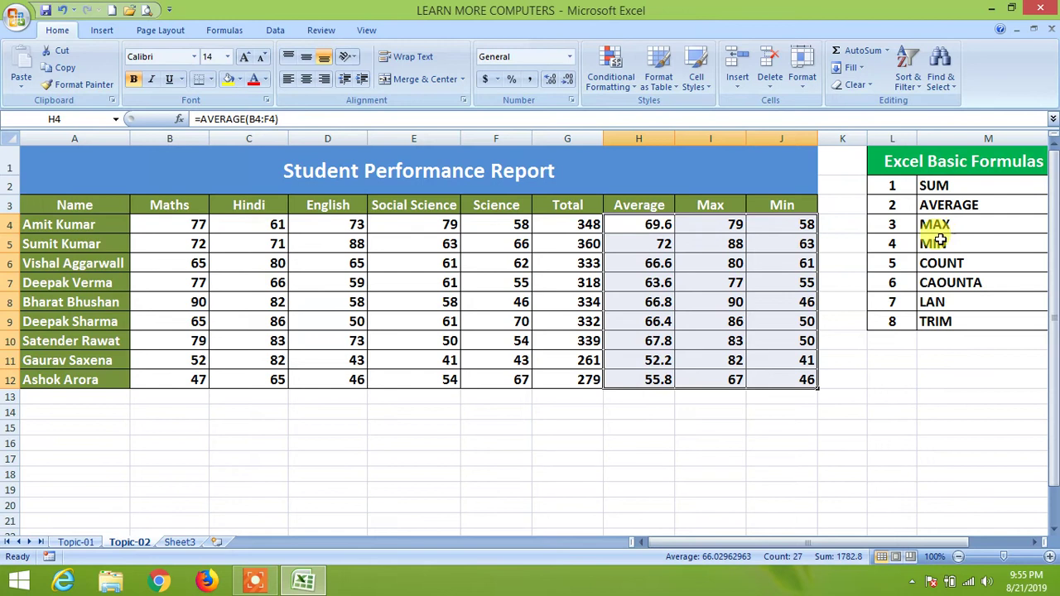
pyautogui.click(936, 185)
pyautogui.click(930, 205)
pyautogui.click(941, 224)
pyautogui.click(936, 242)
pyautogui.click(944, 262)
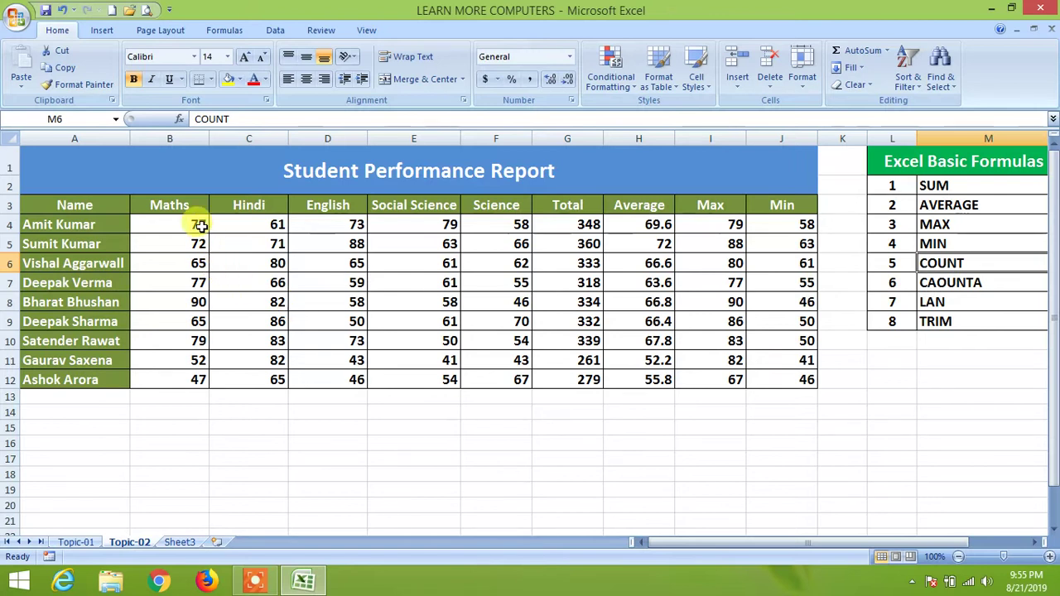
pyautogui.moveTo(166, 224); pyautogui.dragTo(175, 374)
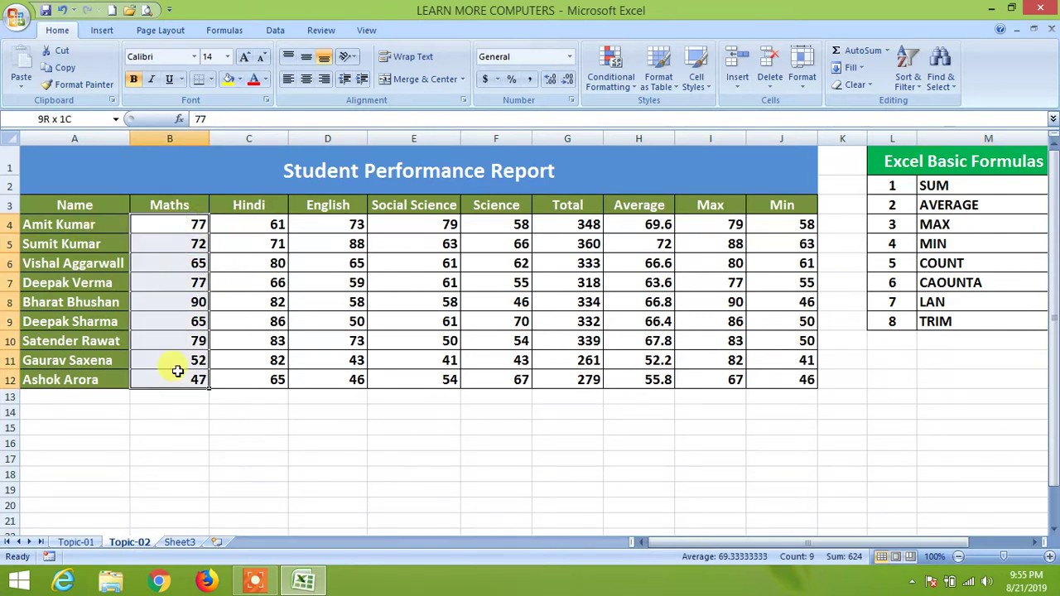
pyautogui.moveTo(182, 225); pyautogui.dragTo(177, 379)
pyautogui.click(180, 396)
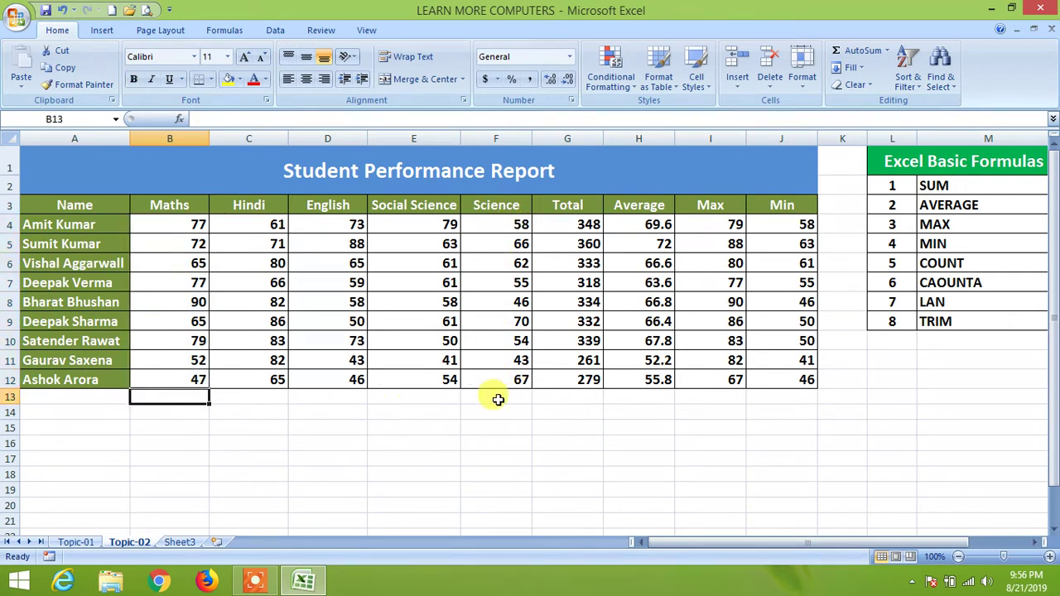
pyautogui.moveTo(192, 224); pyautogui.dragTo(189, 379)
pyautogui.click(166, 395)
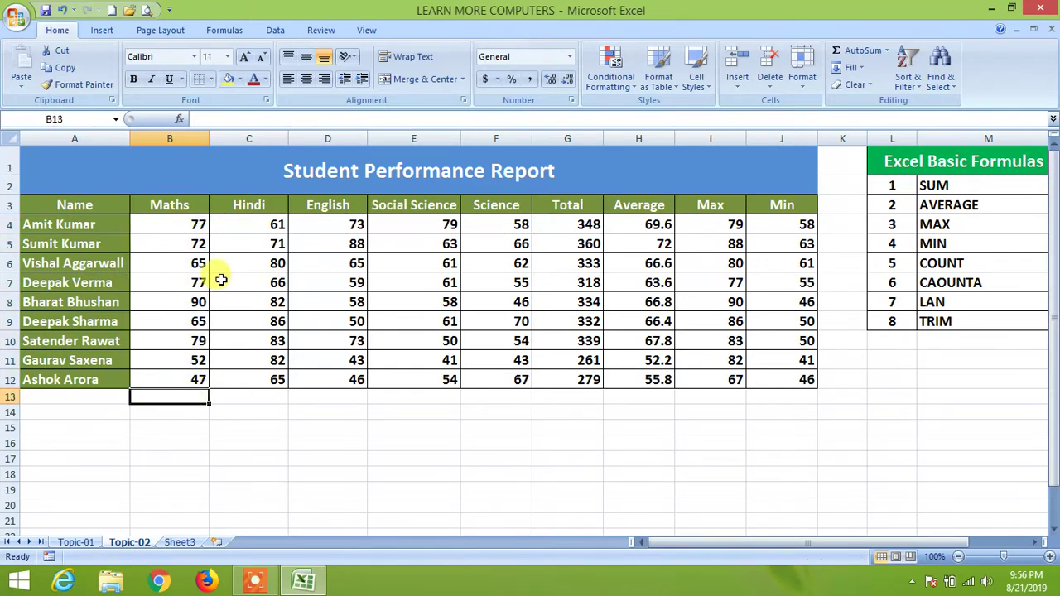
pyautogui.moveTo(195, 222); pyautogui.dragTo(183, 378)
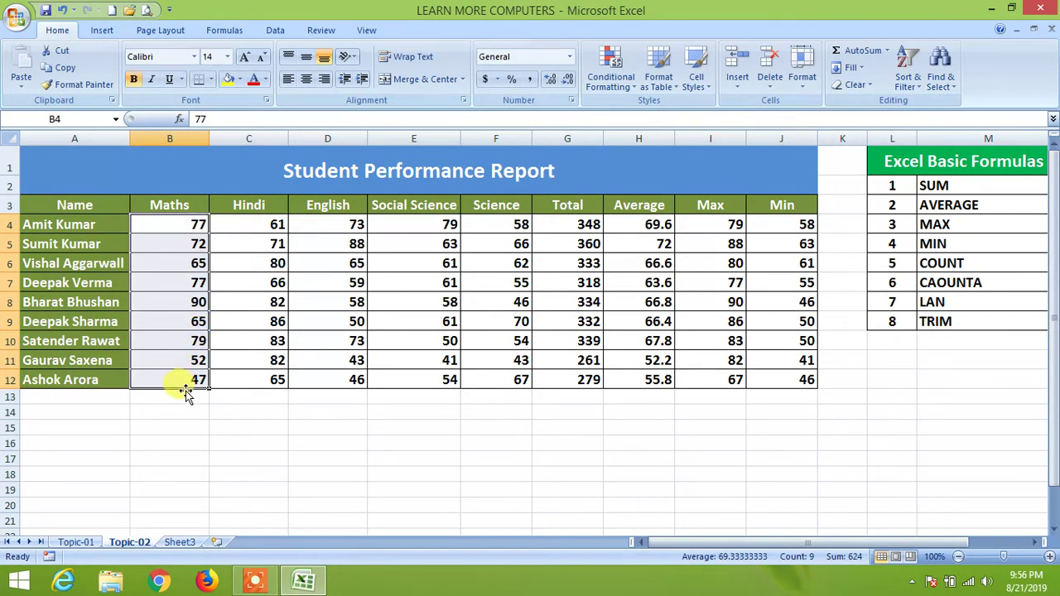
pyautogui.click(183, 400)
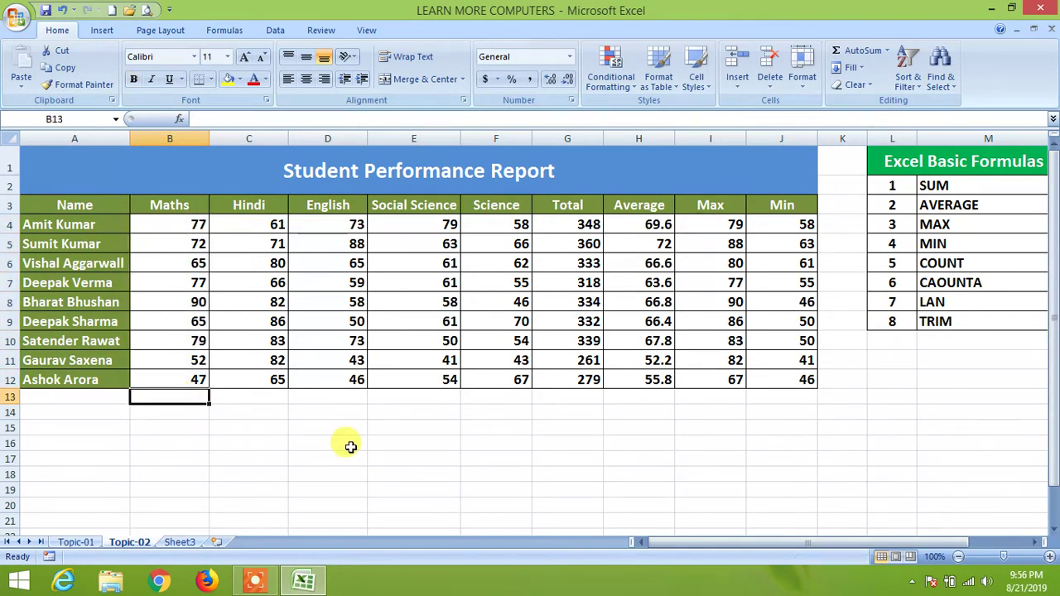
# Enter =COUNT(B4:B12) in B13, counting 9 Maths scores
pyautogui.write('=COUNT(')
pyautogui.press('Up')
pyautogui.press('Up')
pyautogui.press('Up')
pyautogui.press('Up')
pyautogui.press('Up')
pyautogui.press('Up')
pyautogui.press('Up')
pyautogui.press('Up')
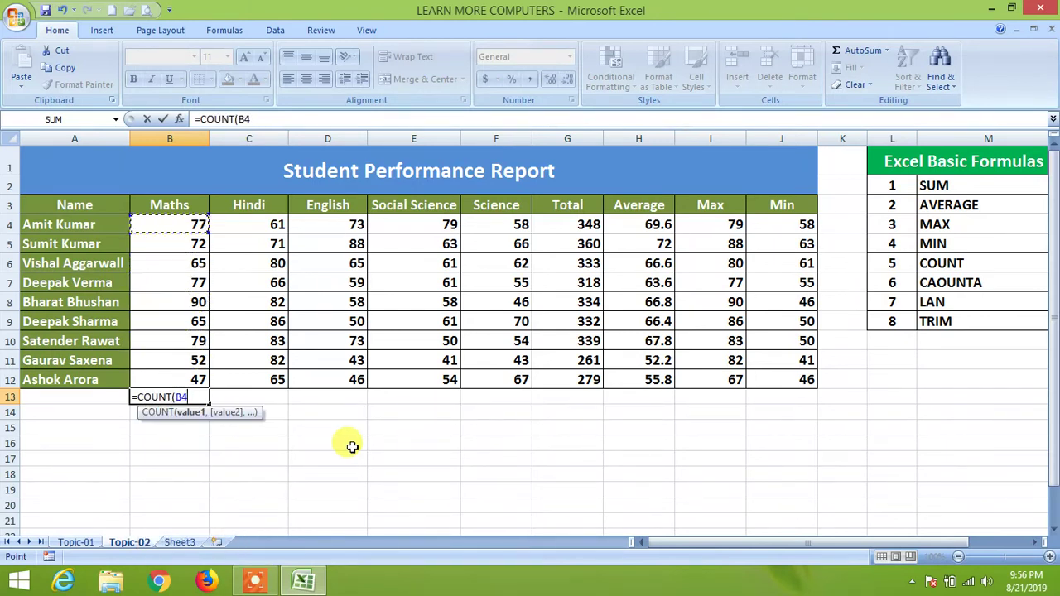
pyautogui.hotkey('shift', 'Down')
pyautogui.hotkey('shift', 'Down')
pyautogui.hotkey('shift', 'Down')
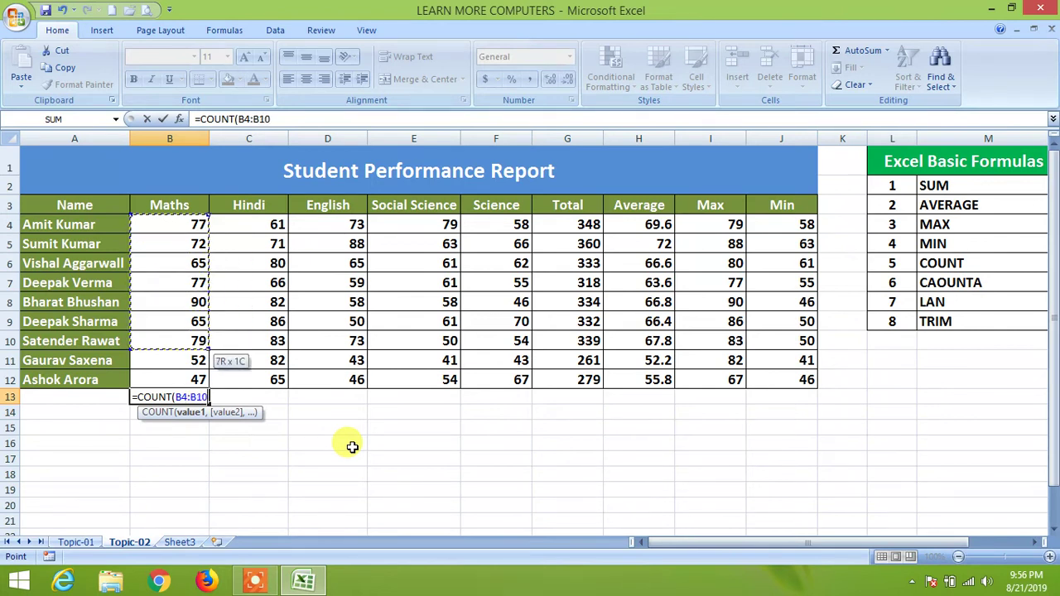
pyautogui.hotkey('shift', 'Down')
pyautogui.hotkey('shift', 'Down')
pyautogui.write(')')
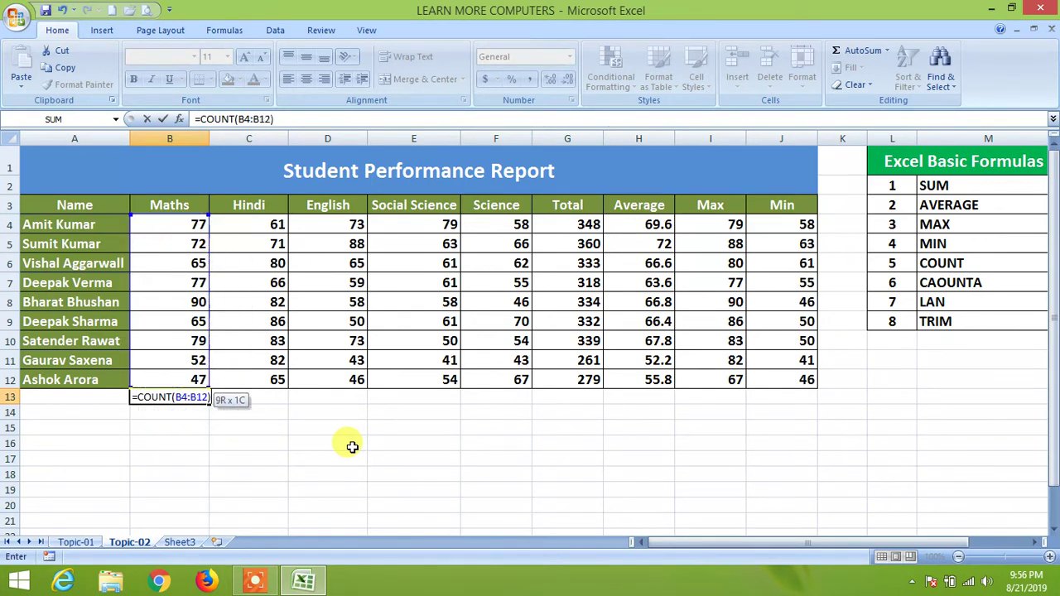
pyautogui.press('Return')
pyautogui.press('Up')
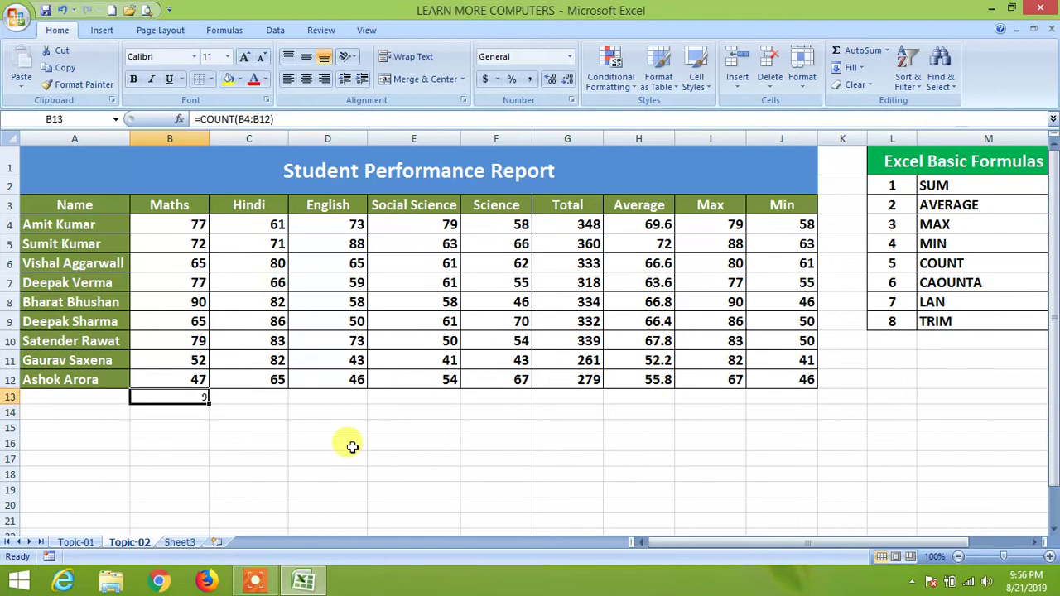
# Make row 13 bold with a larger font size
pyautogui.click(12, 396)
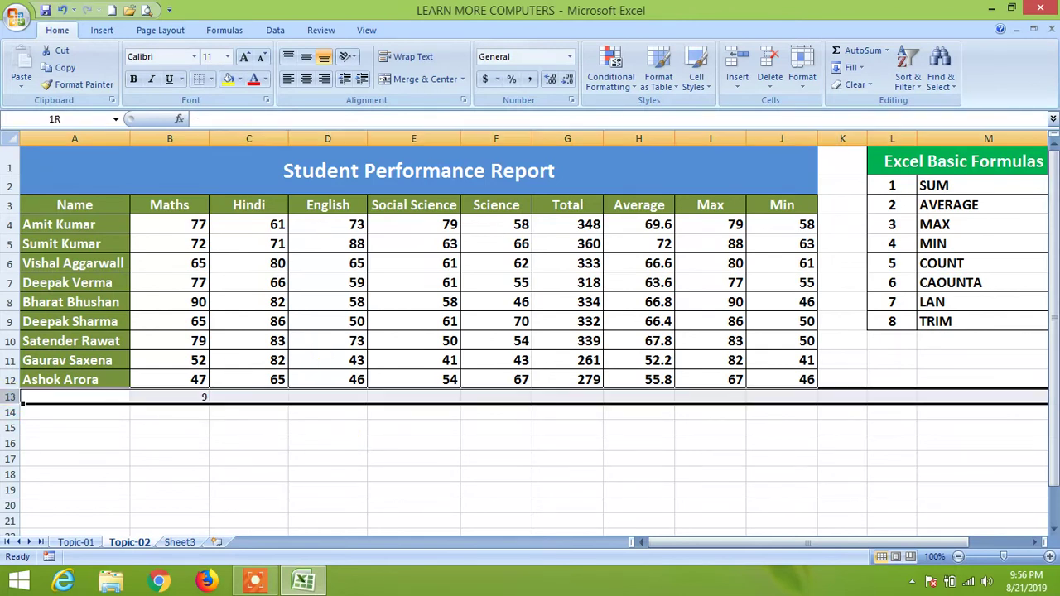
pyautogui.click(245, 56)
pyautogui.click(133, 78)
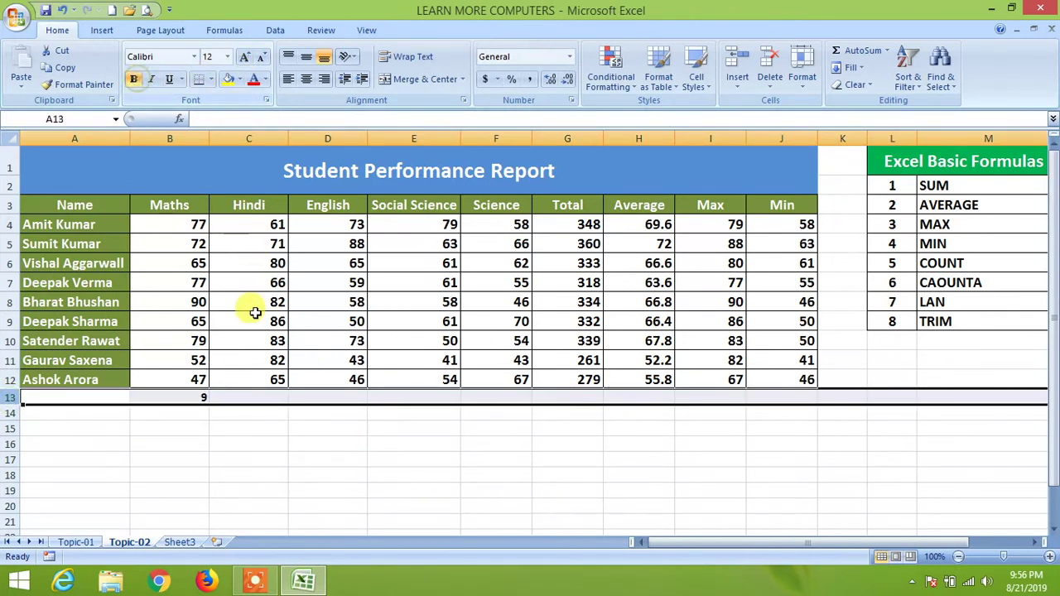
pyautogui.click(244, 56)
pyautogui.click(182, 431)
# Review the counted Maths range B4:B12, then select Hindi score 82 in C8
pyautogui.click(180, 397)
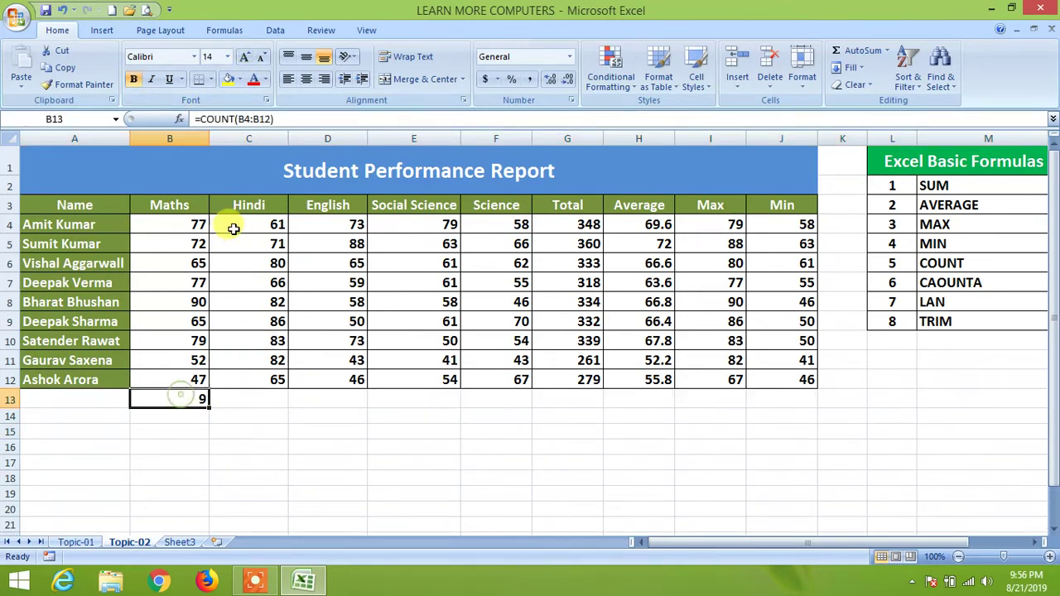
pyautogui.moveTo(189, 224); pyautogui.dragTo(182, 379)
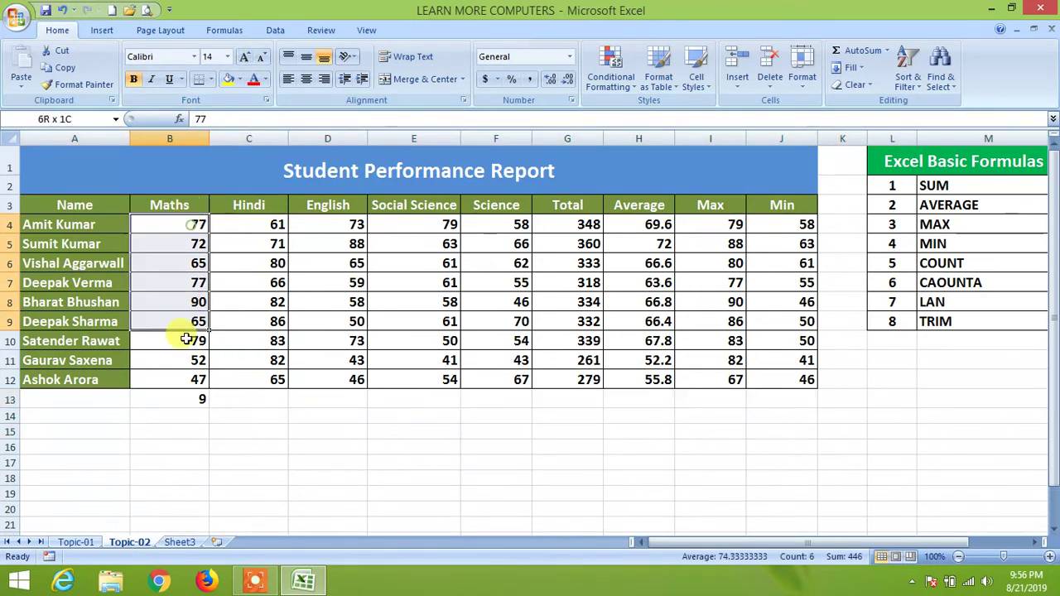
pyautogui.click(193, 398)
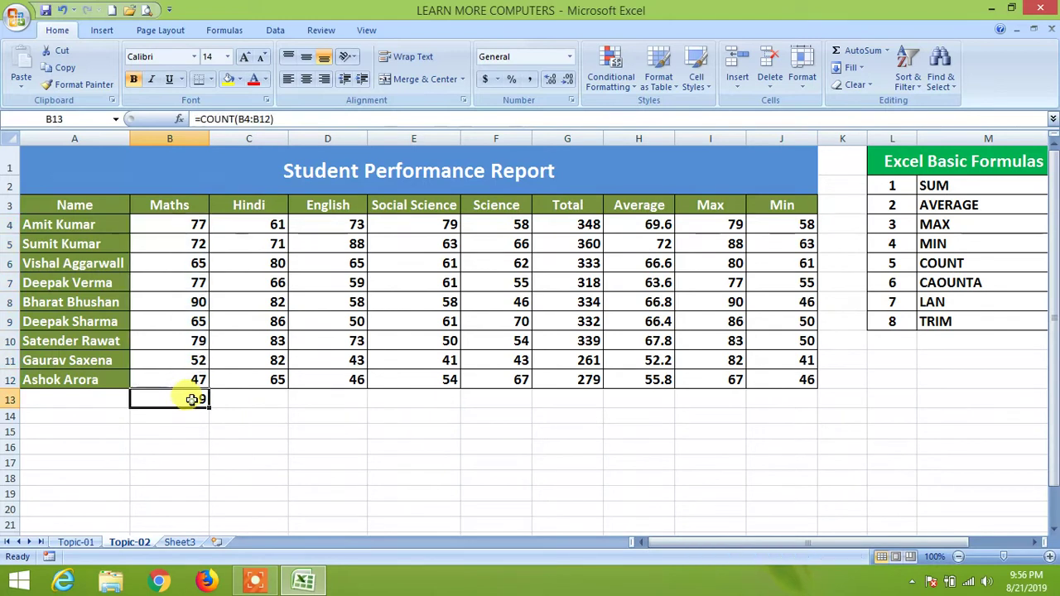
pyautogui.click(259, 284)
pyautogui.click(271, 315)
pyautogui.click(273, 298)
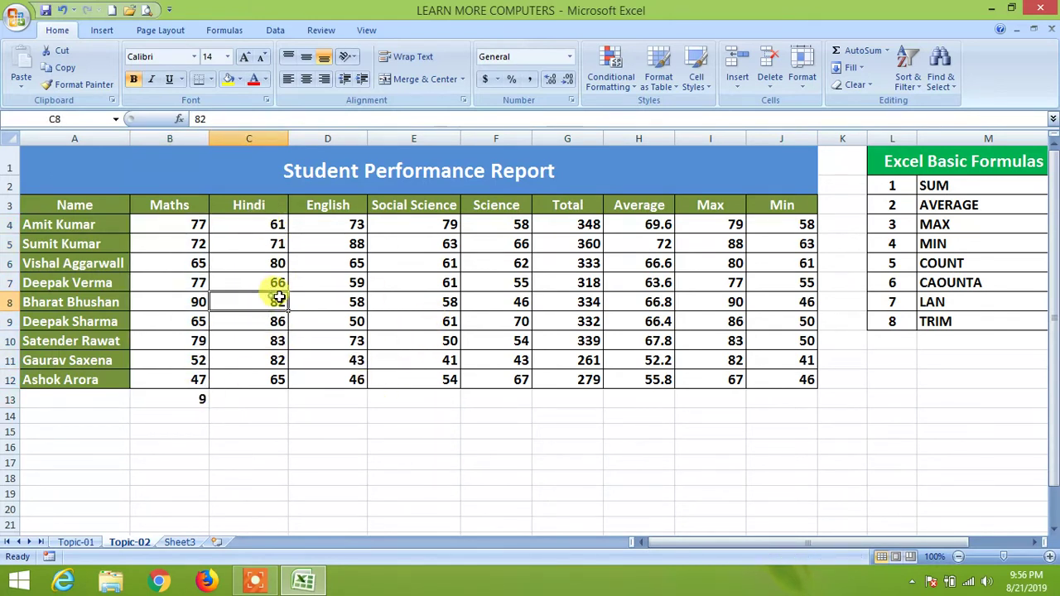
# Replace the Hindi marks in C8 and C10 with the text AA
pyautogui.write('a')
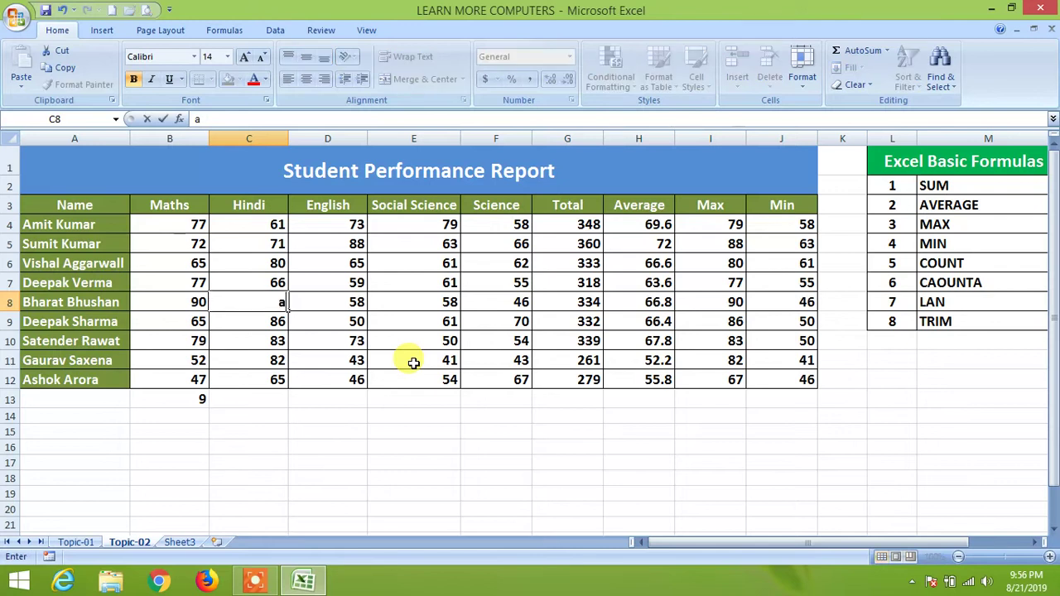
pyautogui.press('Return')
pyautogui.press('Down')
pyautogui.write('AA')
pyautogui.press('Return')
pyautogui.press('Down')
pyautogui.press('Down')
# Enter =COUNT(C4:C12) in C13, which counts only 7 numeric Hindi scores
pyautogui.write('=COUNT')
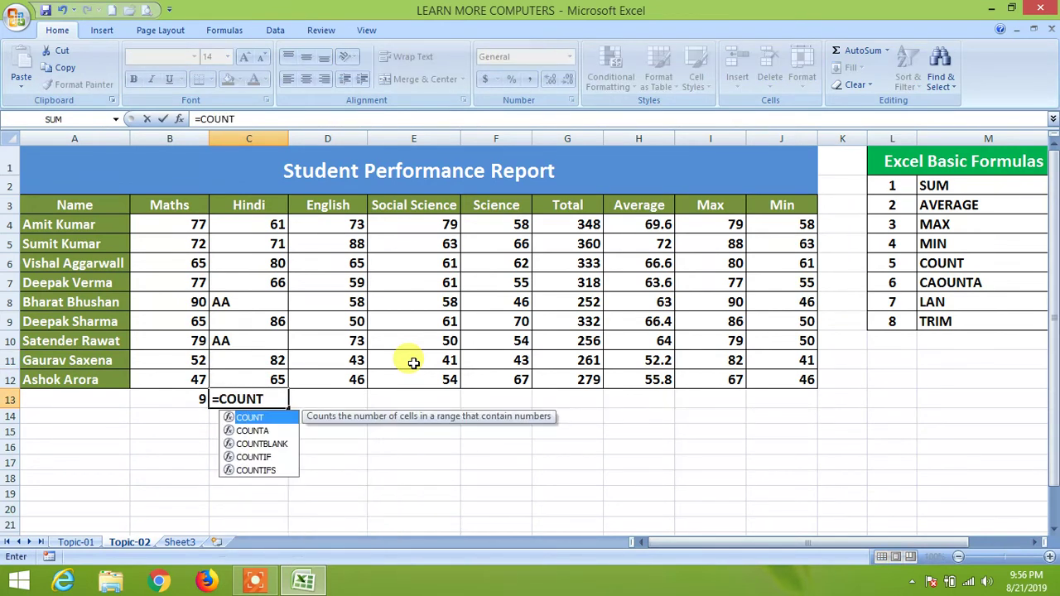
pyautogui.write('(')
pyautogui.press('Up')
pyautogui.press('Up')
pyautogui.press('Up')
pyautogui.press('Up')
pyautogui.press('Up')
pyautogui.press('Up')
pyautogui.press('Up')
pyautogui.press('Up')
pyautogui.press('Up')
pyautogui.hotkey('shift', 'Down')
pyautogui.hotkey('shift', 'Down')
pyautogui.hotkey('shift', 'Down')
pyautogui.hotkey('shift', 'Down')
pyautogui.hotkey('shift', 'Down')
pyautogui.hotkey('shift', 'Down')
pyautogui.hotkey('shift', 'Down')
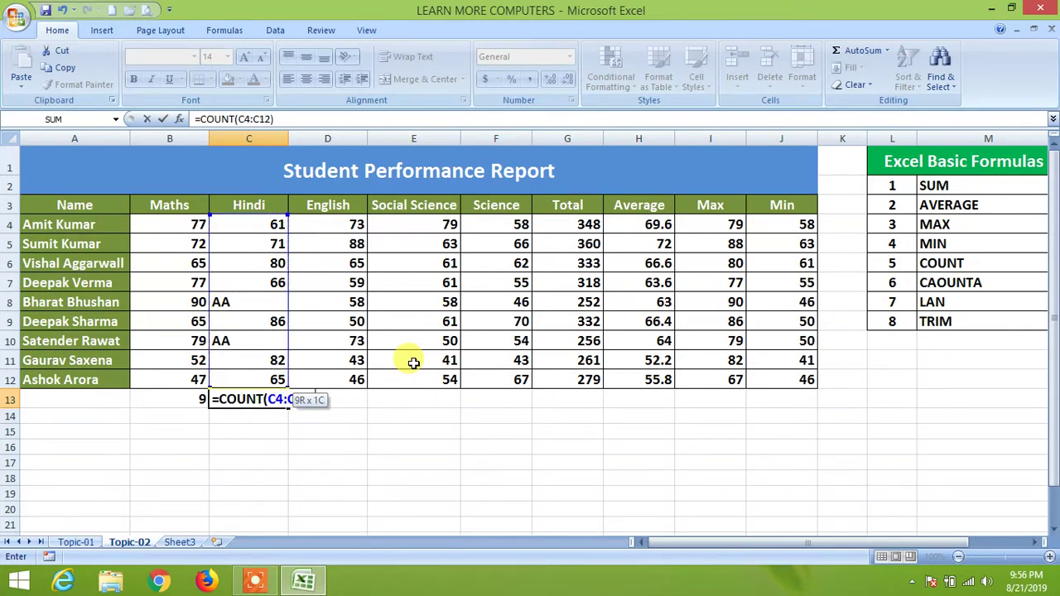
pyautogui.press('Return')
pyautogui.press('Up')
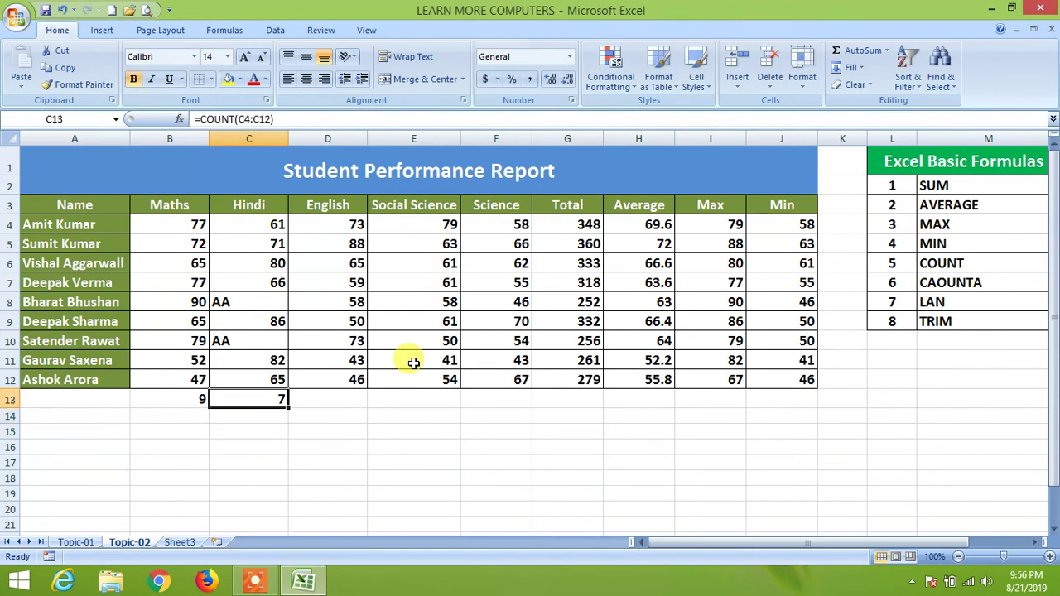
# Compare the Maths count in B13 with the Hindi count in C13
pyautogui.press('Left')
pyautogui.press('Right')
pyautogui.press('Left')
pyautogui.press('Right')
pyautogui.press('Left')
pyautogui.press('Right')
pyautogui.press('Down')
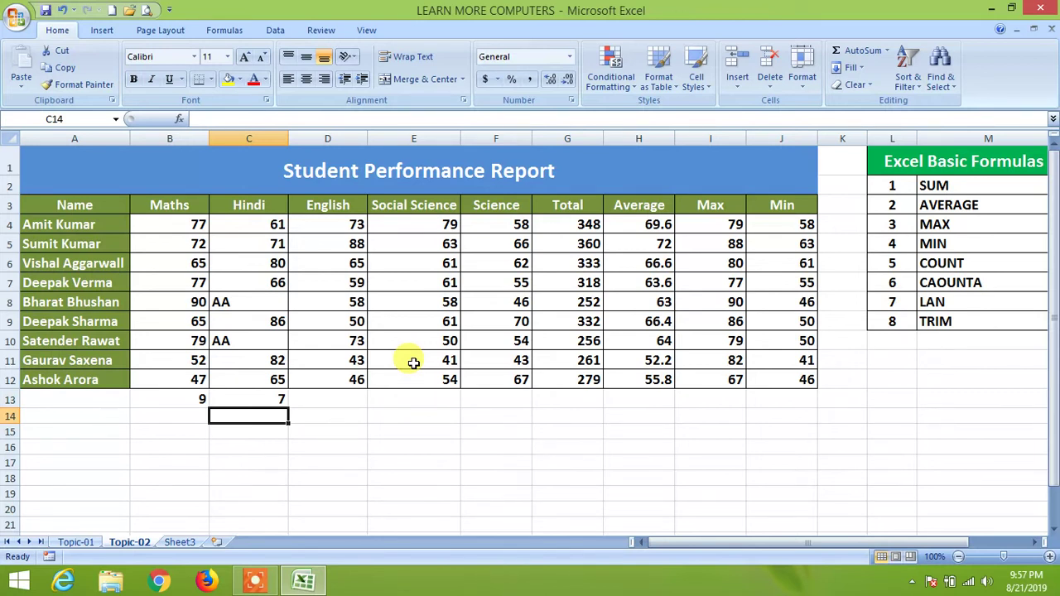
# Enter =COUNTA(C4:C12) in C14, showing 9, and enlarge it to 16 point
pyautogui.write('=CO')
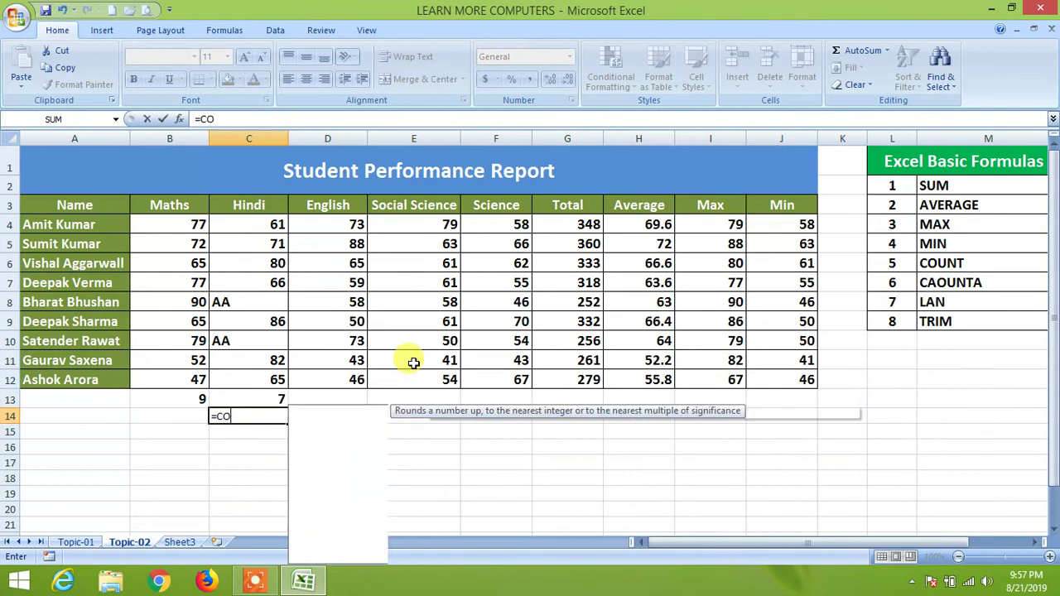
pyautogui.write('UNTA')
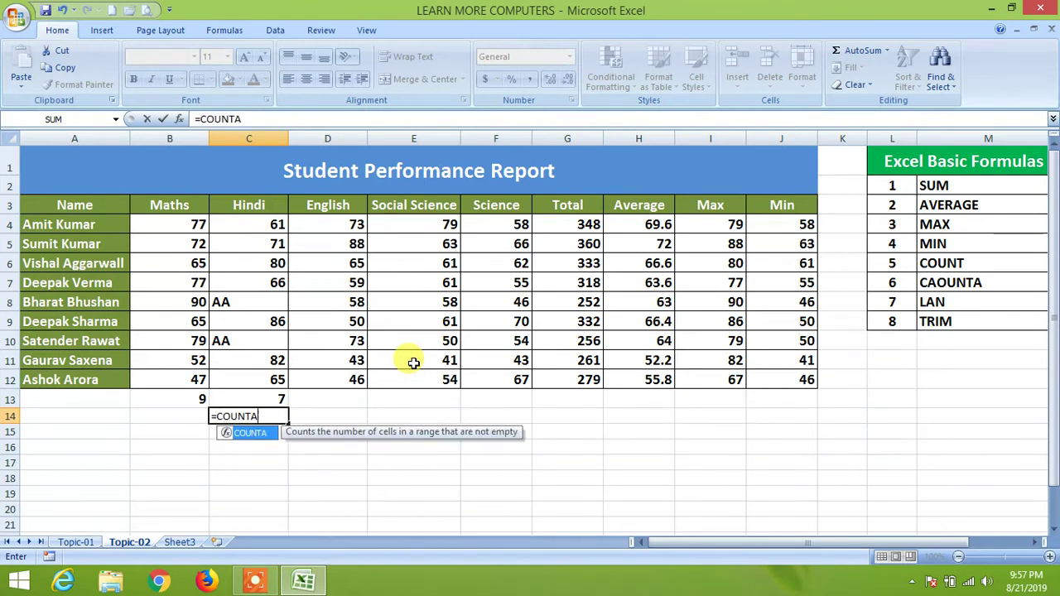
pyautogui.write('(')
pyautogui.press('Up')
pyautogui.press('Up')
pyautogui.press('Up')
pyautogui.press('Up')
pyautogui.press('Up')
pyautogui.press('Up')
pyautogui.press('Up')
pyautogui.press('Up')
pyautogui.press('Up')
pyautogui.press('Up')
pyautogui.hotkey('shift', 'Down')
pyautogui.hotkey('shift', 'Down')
pyautogui.hotkey('shift', 'Down')
pyautogui.hotkey('shift', 'Down')
pyautogui.hotkey('shift', 'Down')
pyautogui.hotkey('shift', 'Down')
pyautogui.hotkey('shift', 'Down')
pyautogui.hotkey('shift', 'Down')
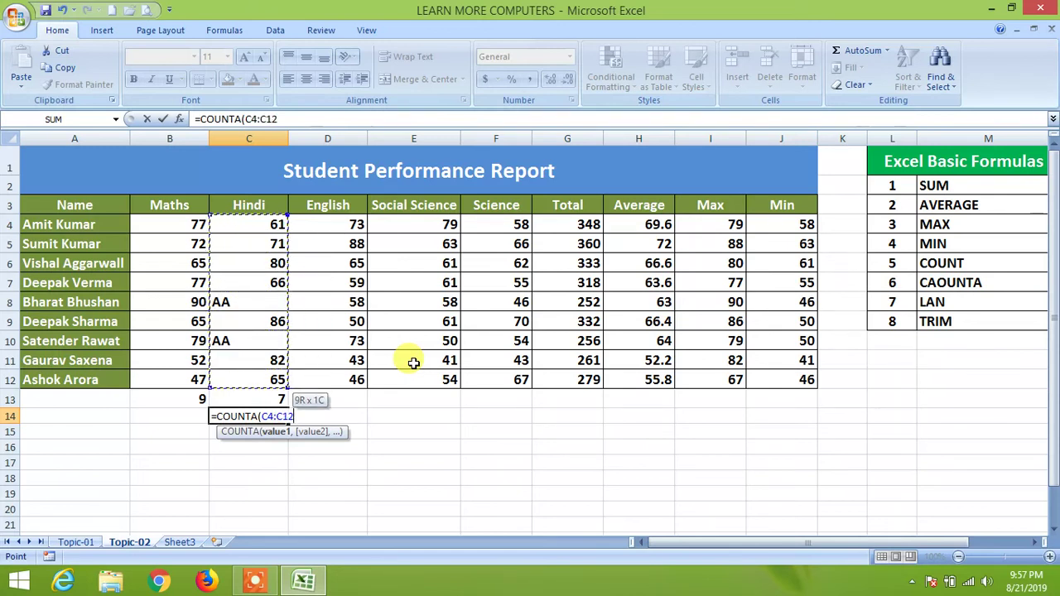
pyautogui.write(')')
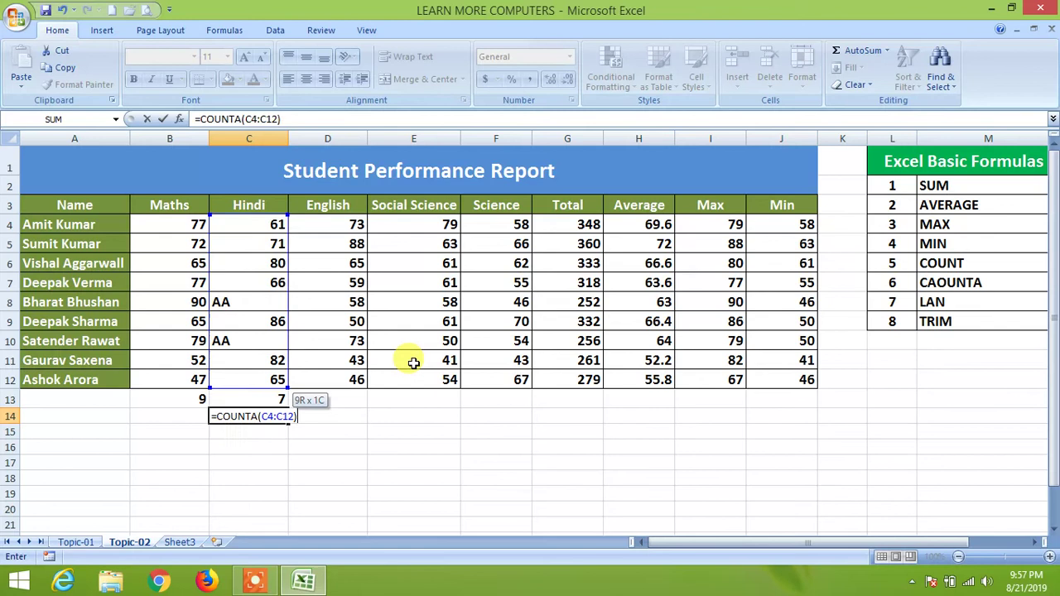
pyautogui.press('Return')
pyautogui.press('Up')
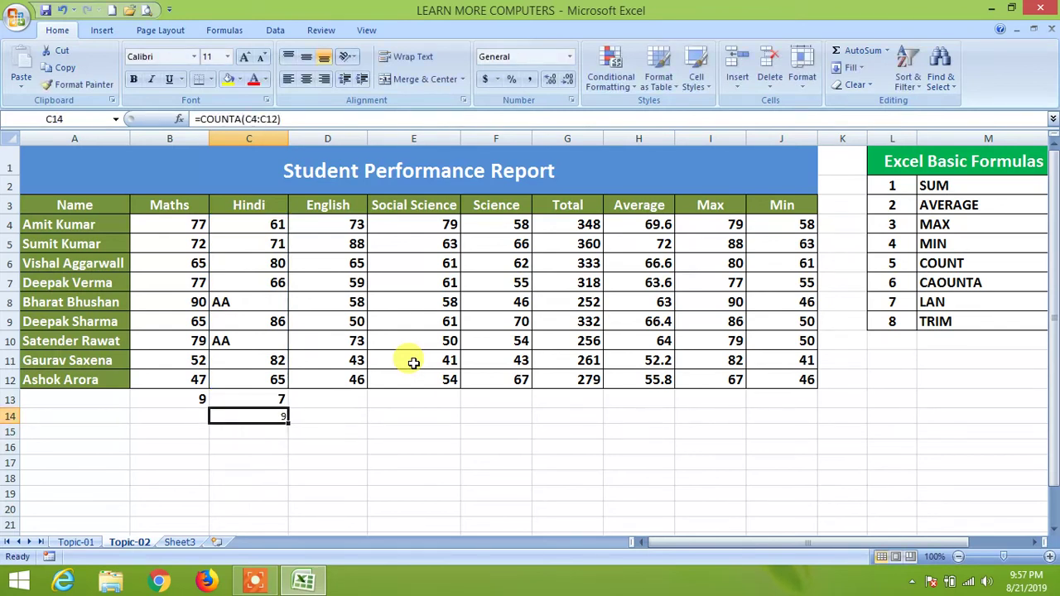
pyautogui.click(243, 57)
pyautogui.click(244, 57)
pyautogui.click(243, 56)
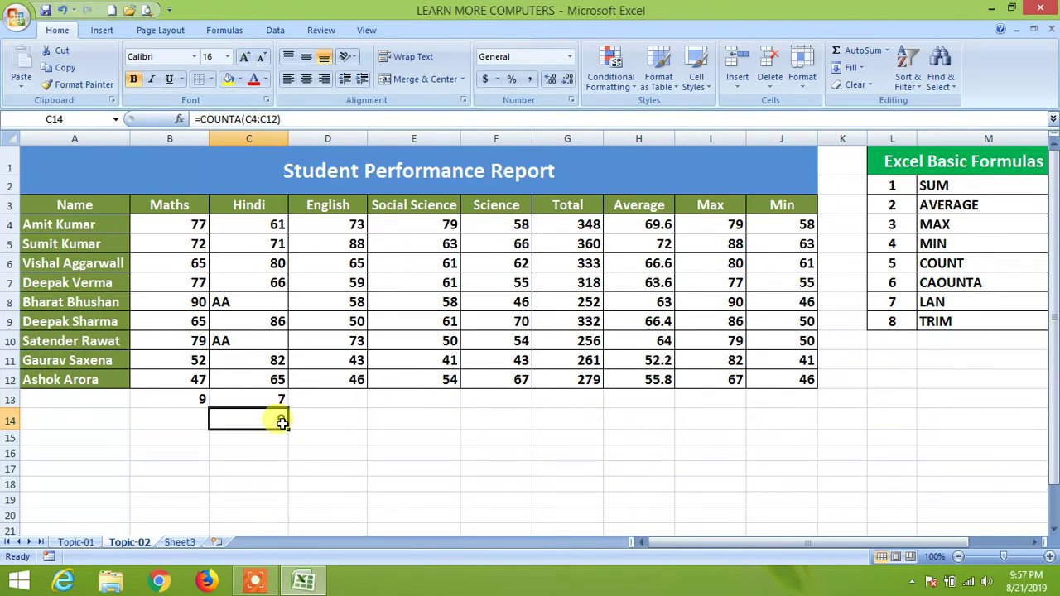
# Compare the COUNTA formula in C14 with the COUNT formula in C13
pyautogui.moveTo(274, 228); pyautogui.dragTo(274, 377)
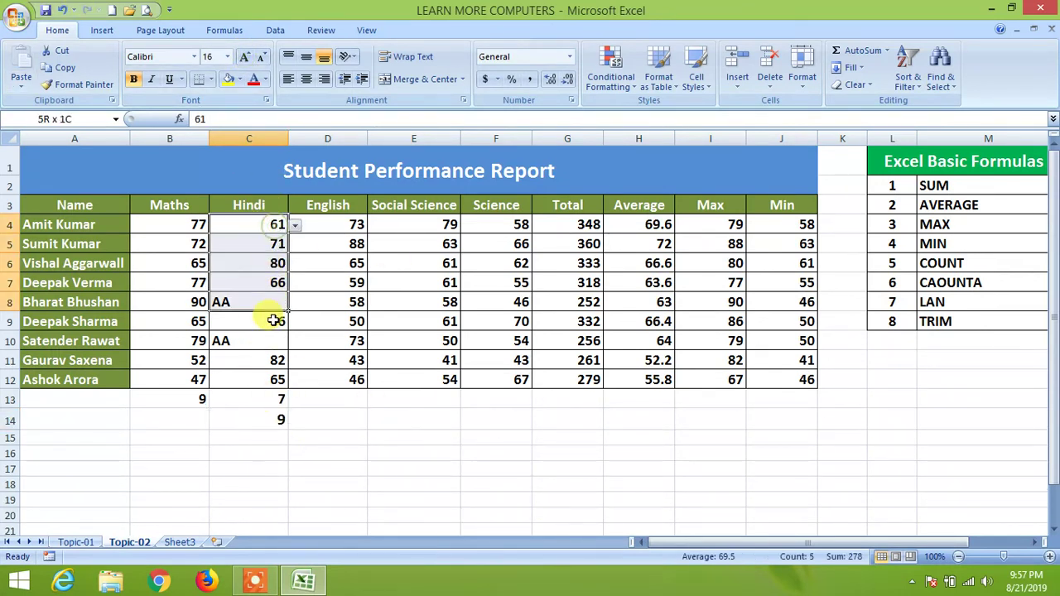
pyautogui.click(274, 419)
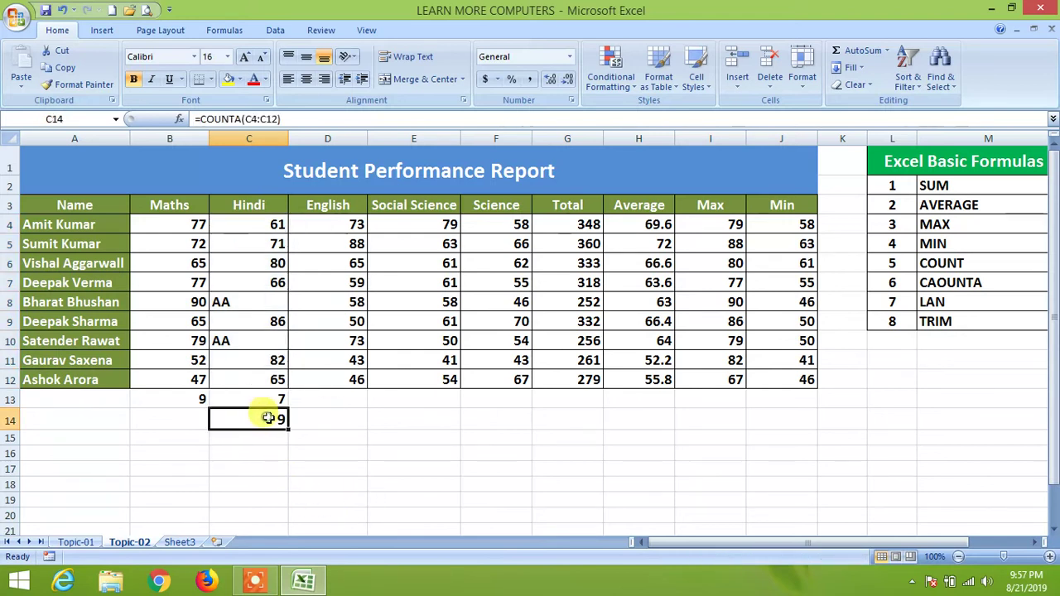
pyautogui.click(284, 400)
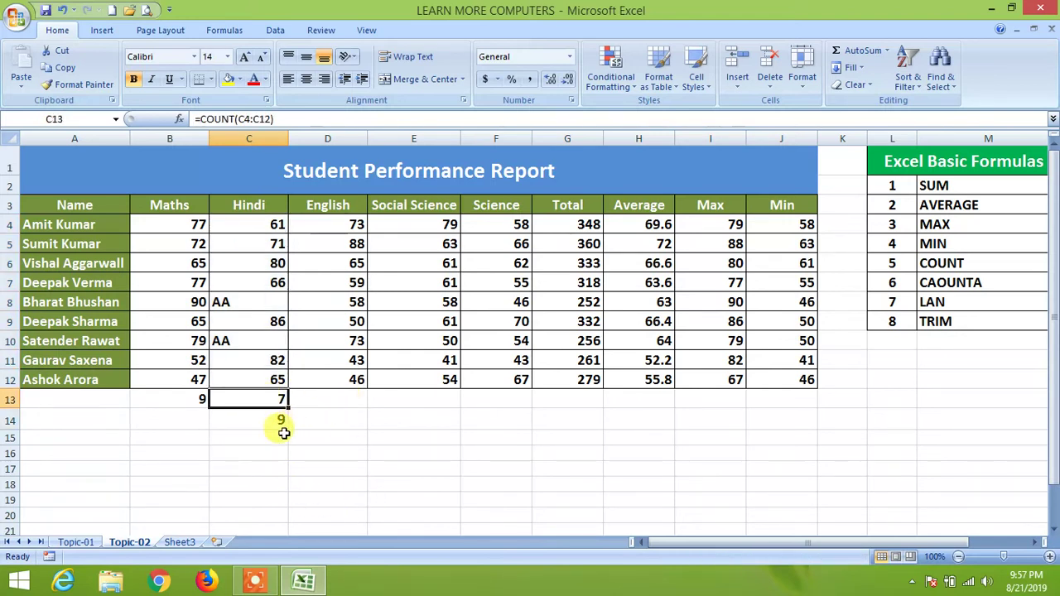
pyautogui.click(269, 423)
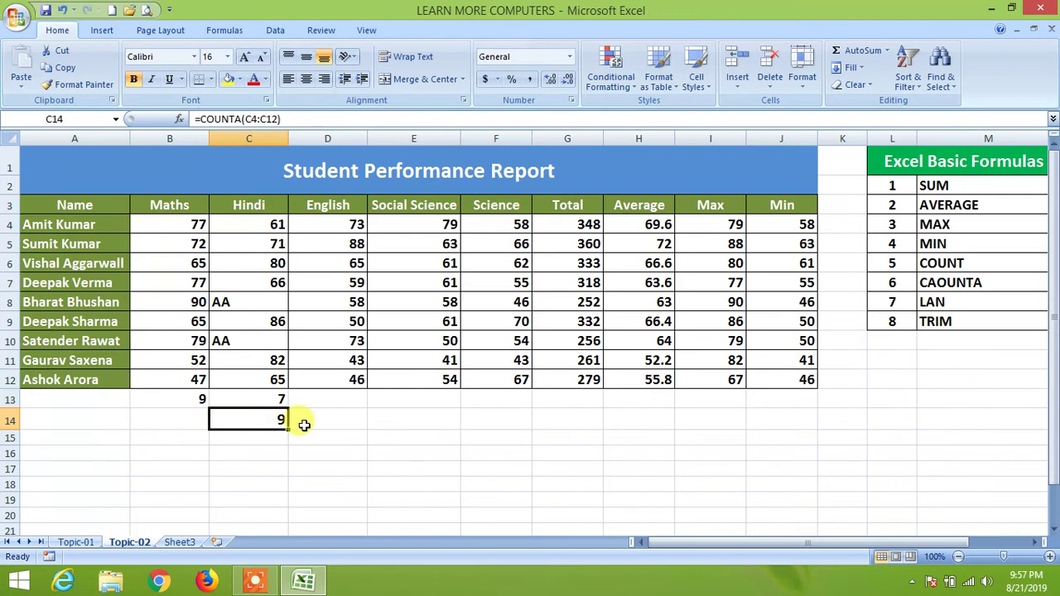
pyautogui.click(277, 401)
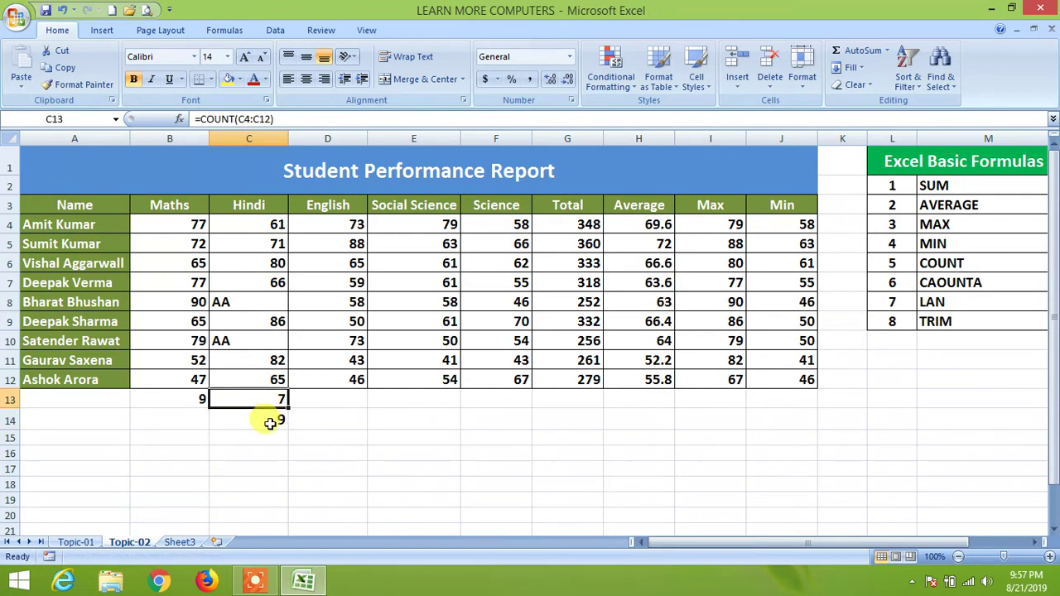
pyautogui.click(267, 423)
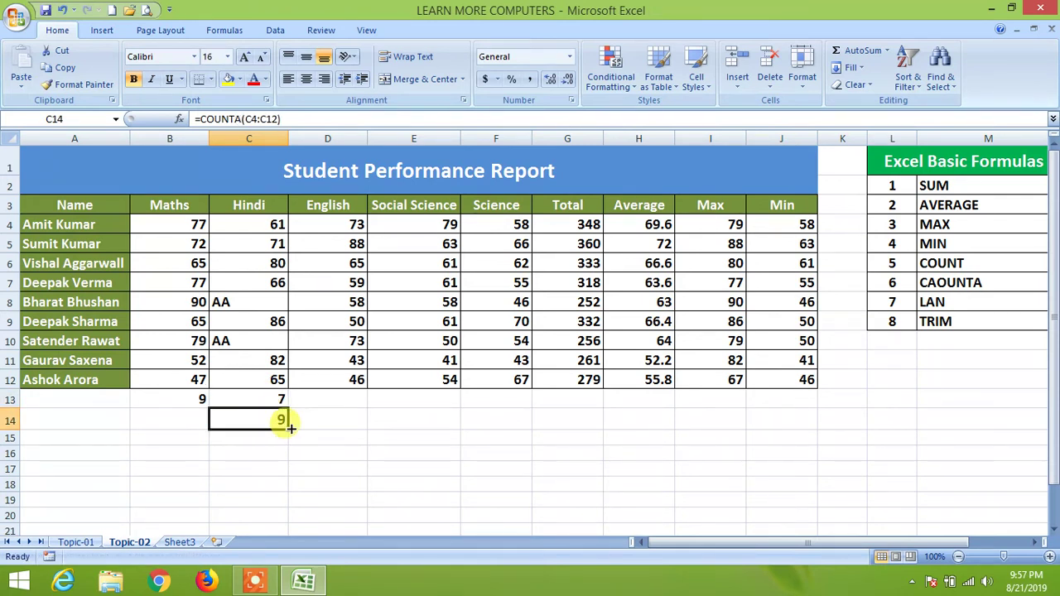
pyautogui.click(263, 400)
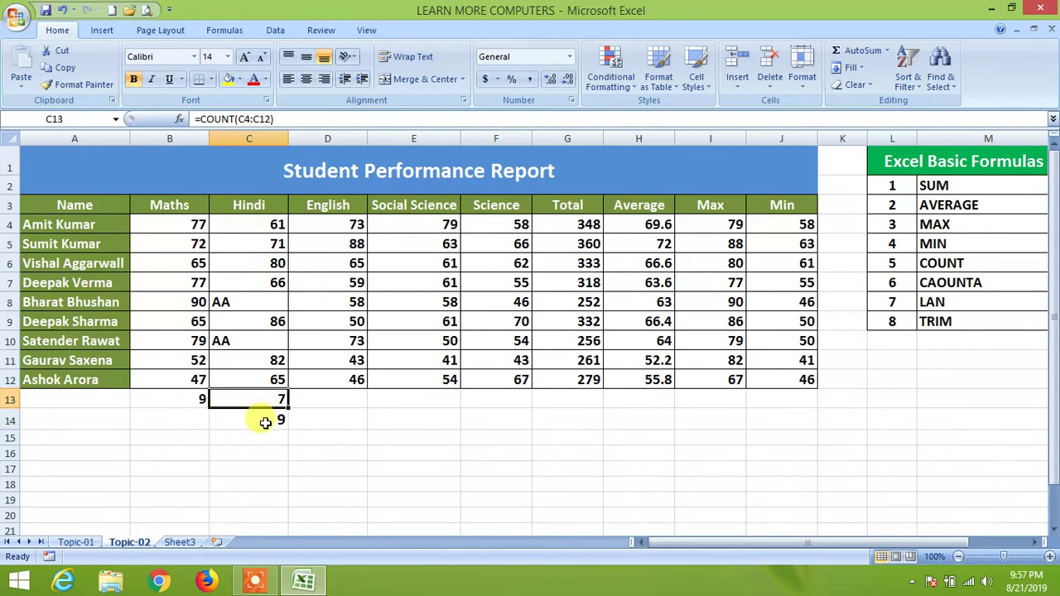
# Highlight the Hindi range C4:C12 and Maths range B4:B12 against the B13 count
pyautogui.moveTo(272, 225); pyautogui.dragTo(258, 373)
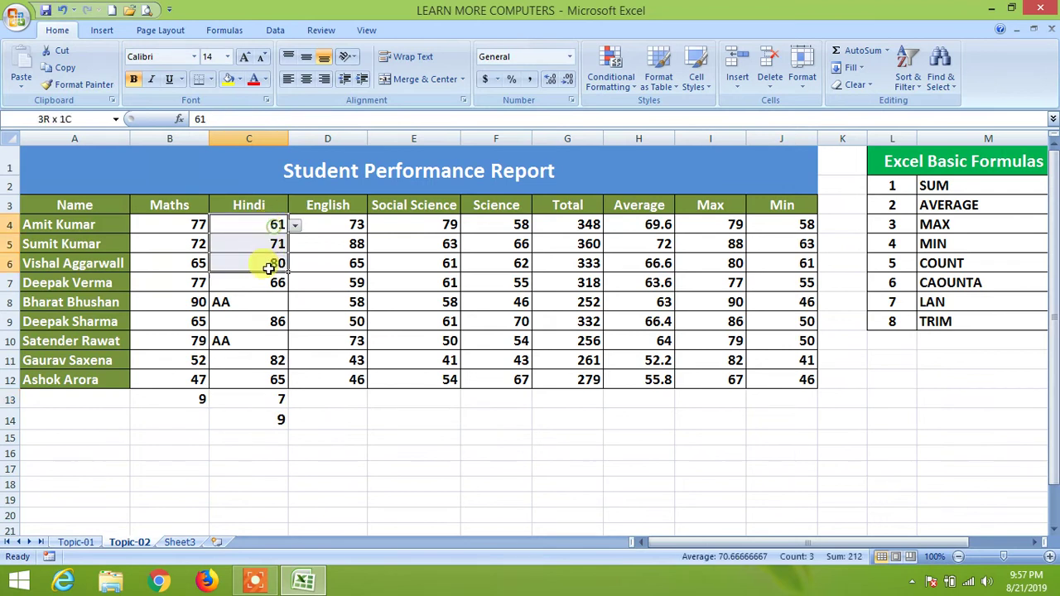
pyautogui.moveTo(190, 225); pyautogui.dragTo(177, 375)
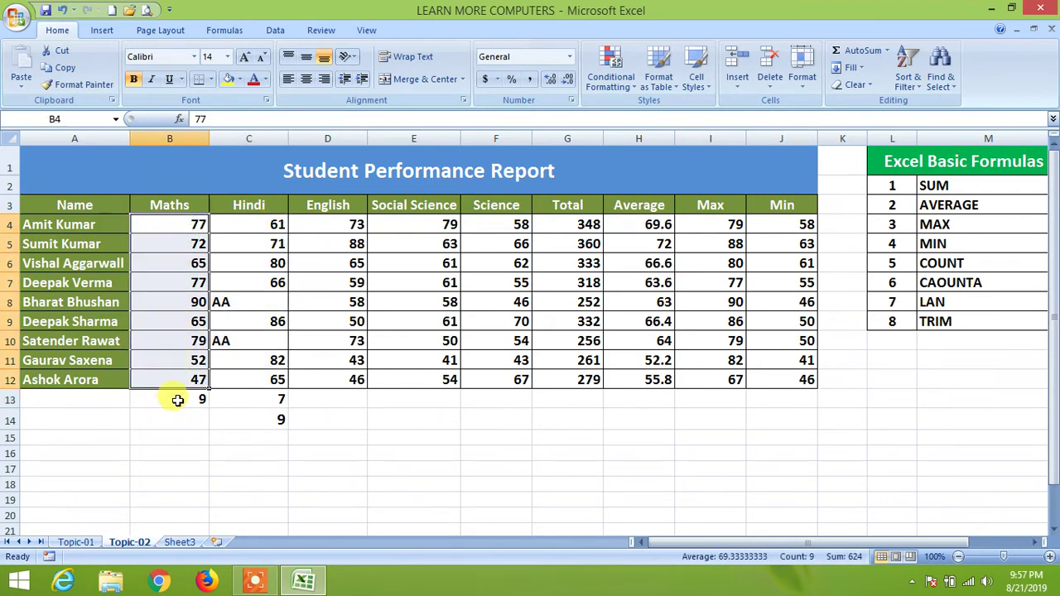
pyautogui.click(177, 400)
pyautogui.moveTo(189, 226); pyautogui.dragTo(185, 372)
pyautogui.click(185, 397)
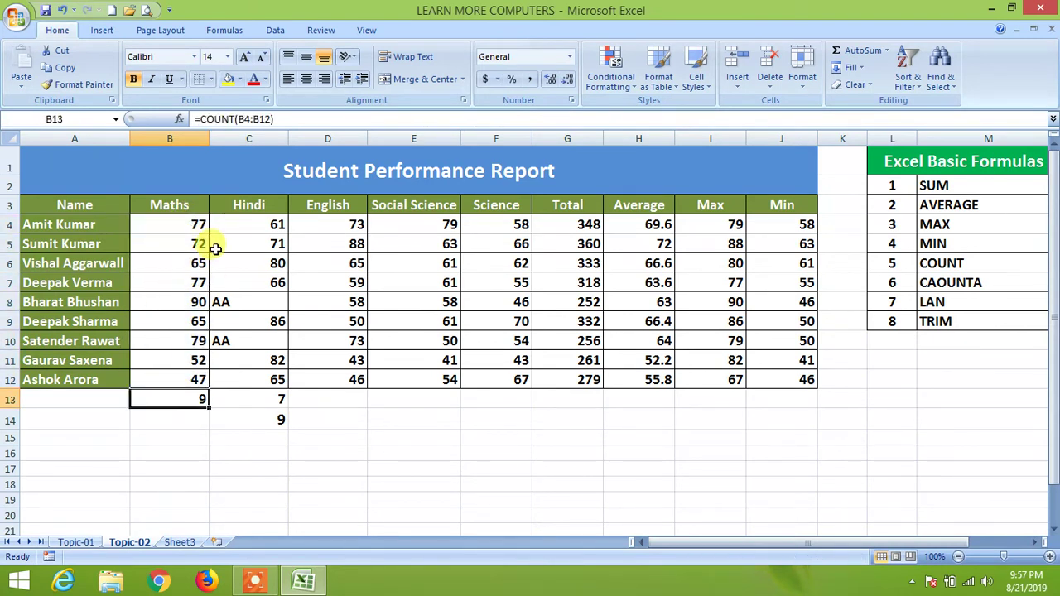
pyautogui.moveTo(188, 224)
pyautogui.mouseDown()
pyautogui.moveTo(171, 339)
pyautogui.moveTo(177, 379)
pyautogui.mouseUp()
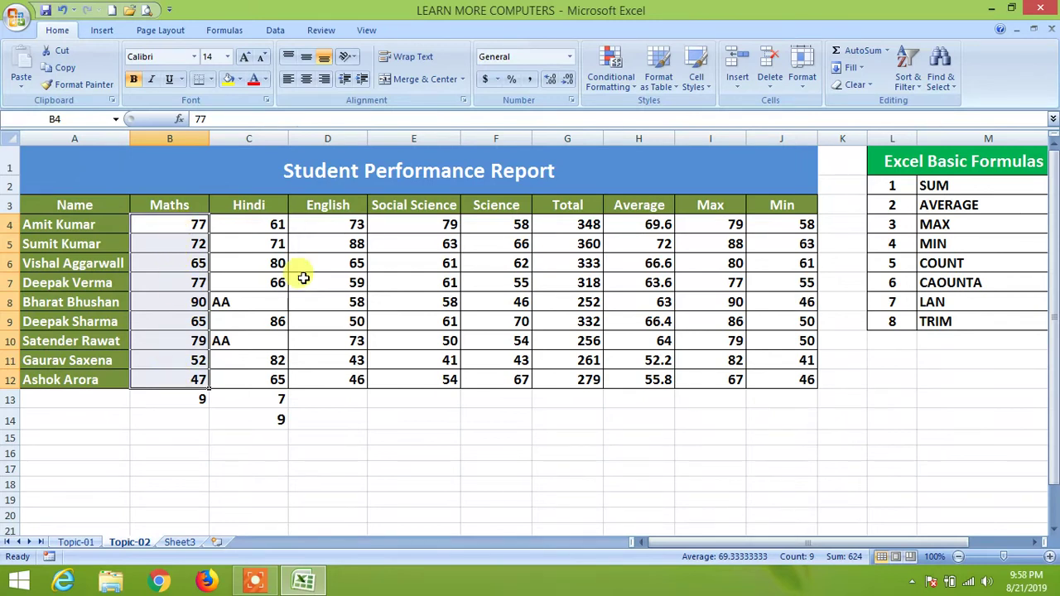
pyautogui.moveTo(273, 224); pyautogui.dragTo(265, 387)
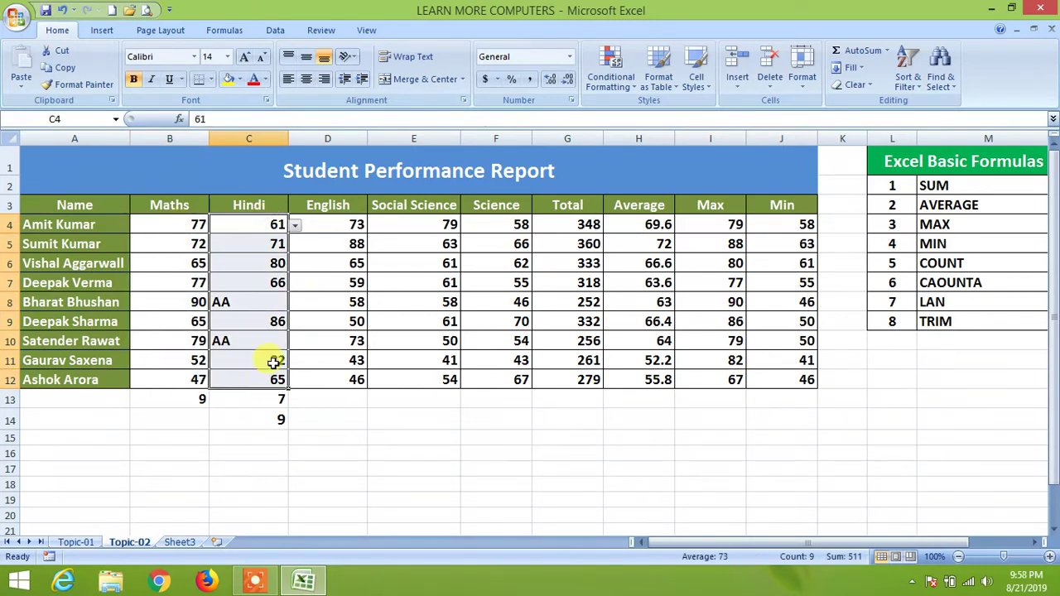
# Step through the Hindi marks, pointing out the AA entries in C8 and C10, then reselect C14
pyautogui.click(234, 227)
pyautogui.click(237, 245)
pyautogui.click(239, 263)
pyautogui.click(239, 283)
pyautogui.click(264, 321)
pyautogui.click(256, 360)
pyautogui.click(255, 379)
pyautogui.click(250, 340)
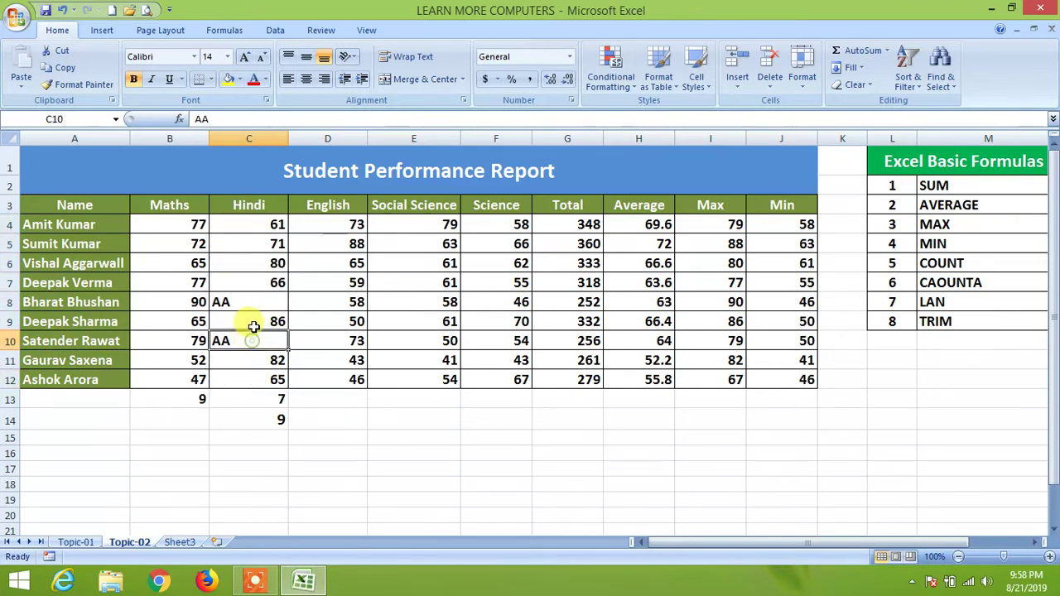
pyautogui.click(252, 302)
pyautogui.click(249, 340)
pyautogui.click(250, 302)
pyautogui.click(250, 340)
pyautogui.click(246, 302)
pyautogui.click(248, 341)
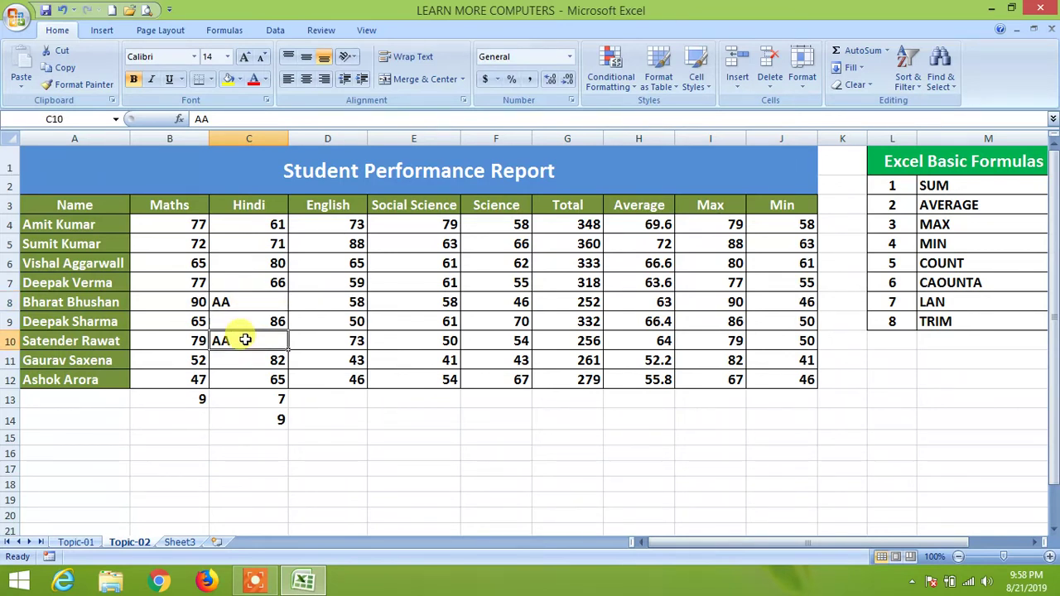
pyautogui.click(245, 303)
pyautogui.click(241, 341)
pyautogui.click(248, 302)
pyautogui.click(253, 342)
pyautogui.click(250, 302)
pyautogui.click(243, 341)
pyautogui.click(248, 304)
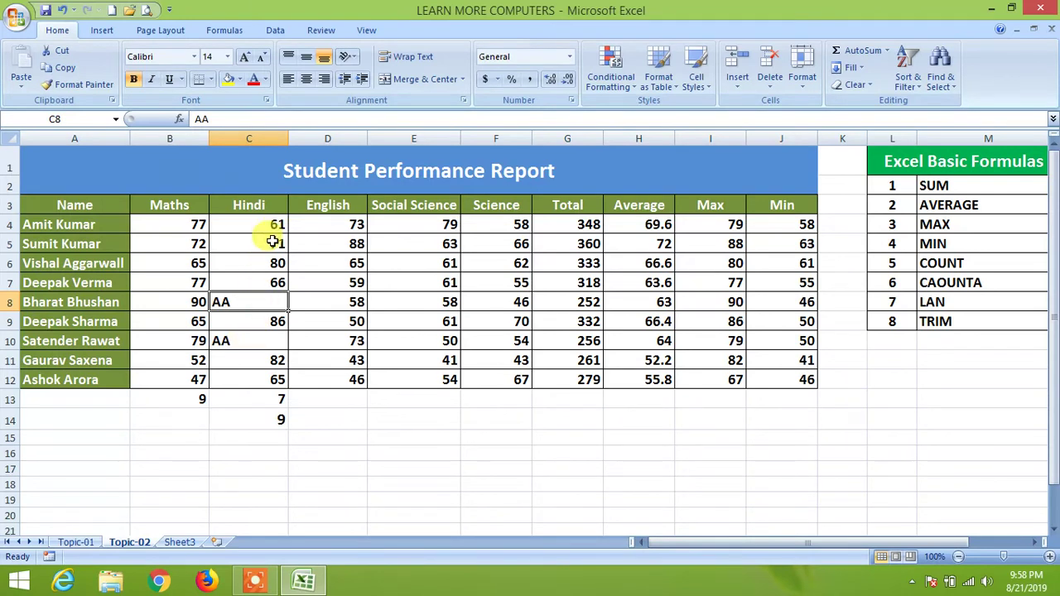
pyautogui.click(270, 418)
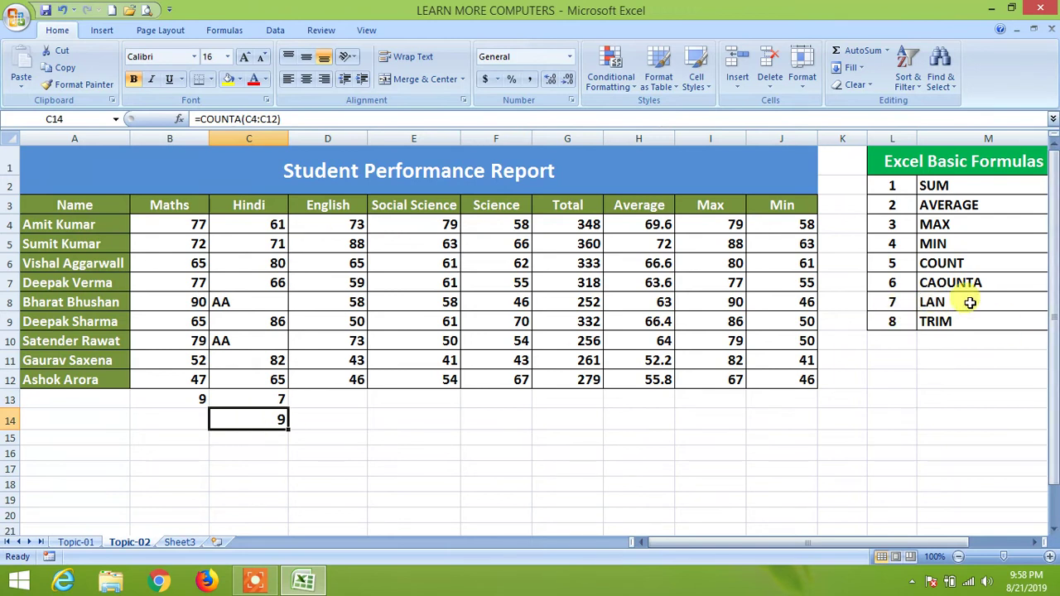
# Type a sample person's full name into empty cell E17
pyautogui.moveTo(1055, 411); pyautogui.dragTo(1055, 427)
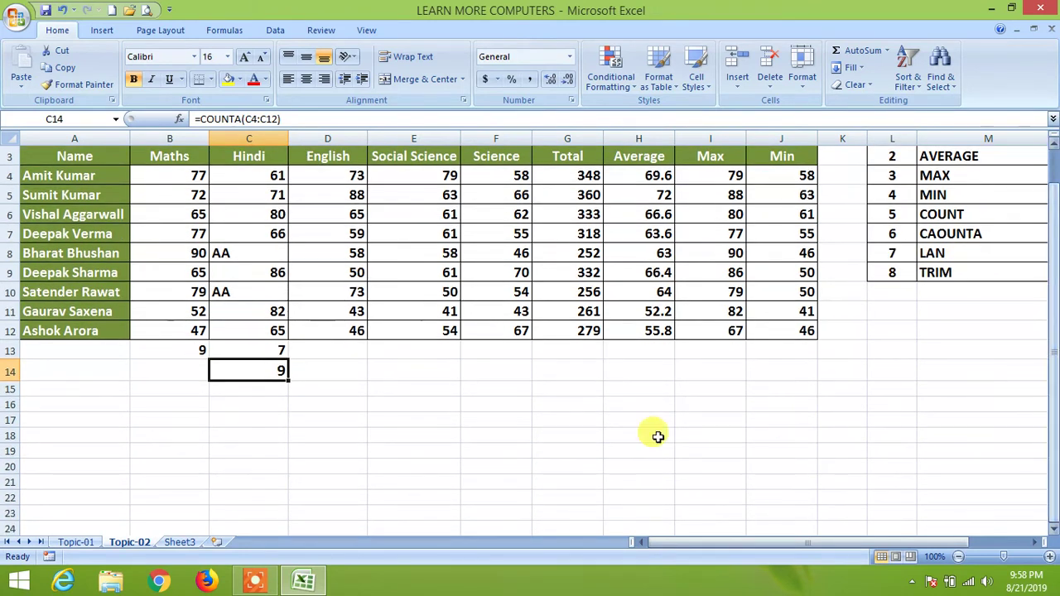
pyautogui.click(421, 426)
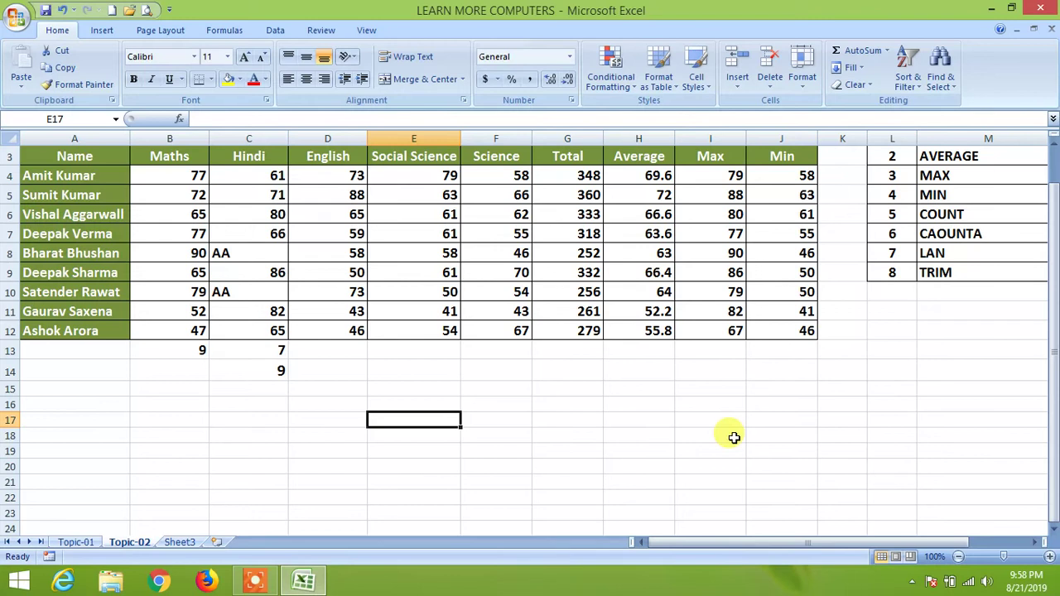
pyautogui.write('MANOJ KUMAR')
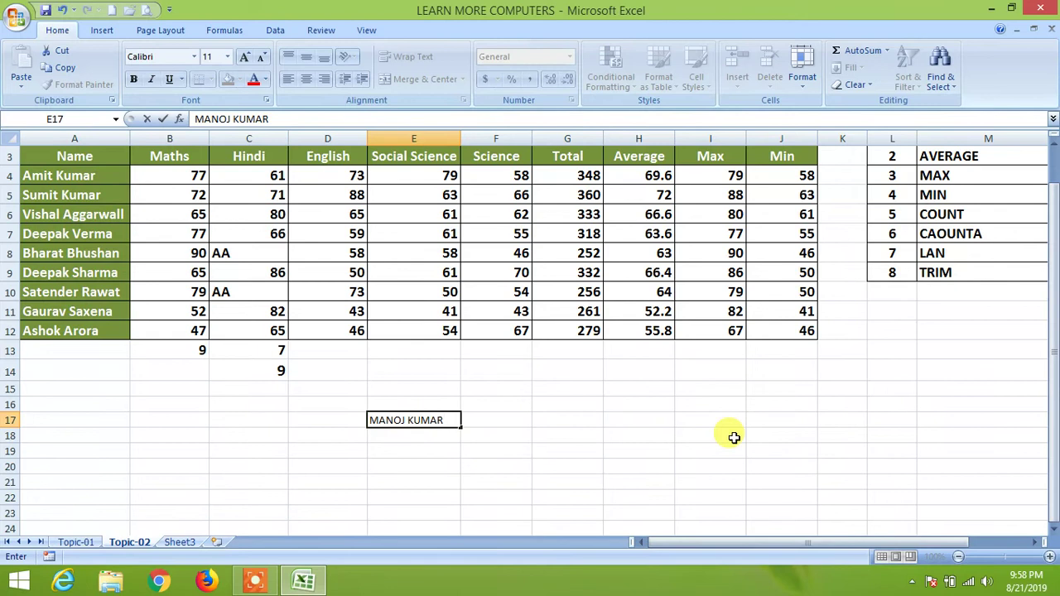
pyautogui.press('Return')
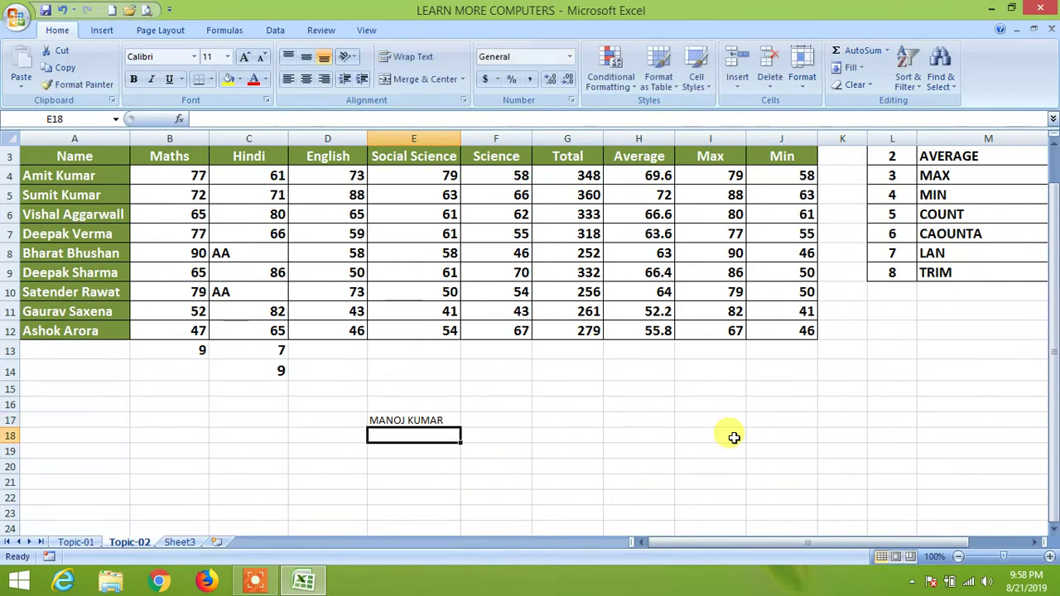
pyautogui.click(410, 420)
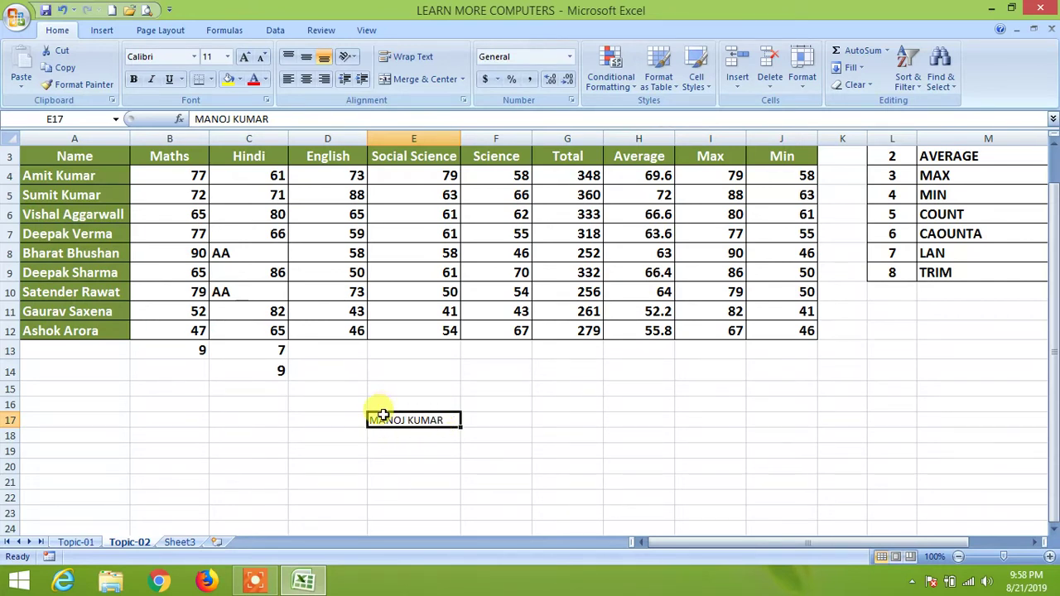
# Enter =LEN(E17) in F17, returning 11 characters
pyautogui.click(508, 421)
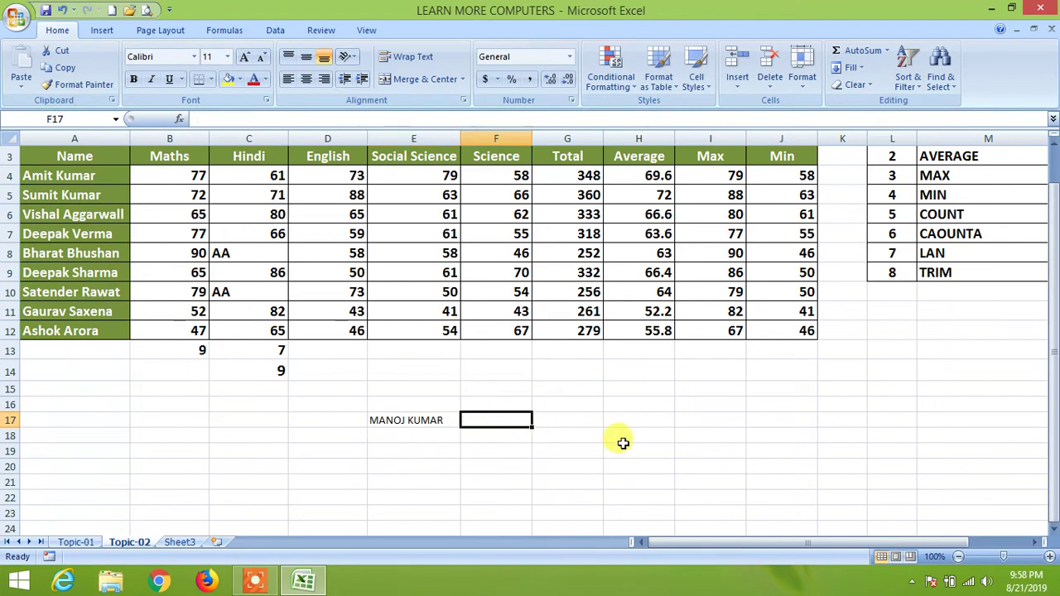
pyautogui.write('=LEN')
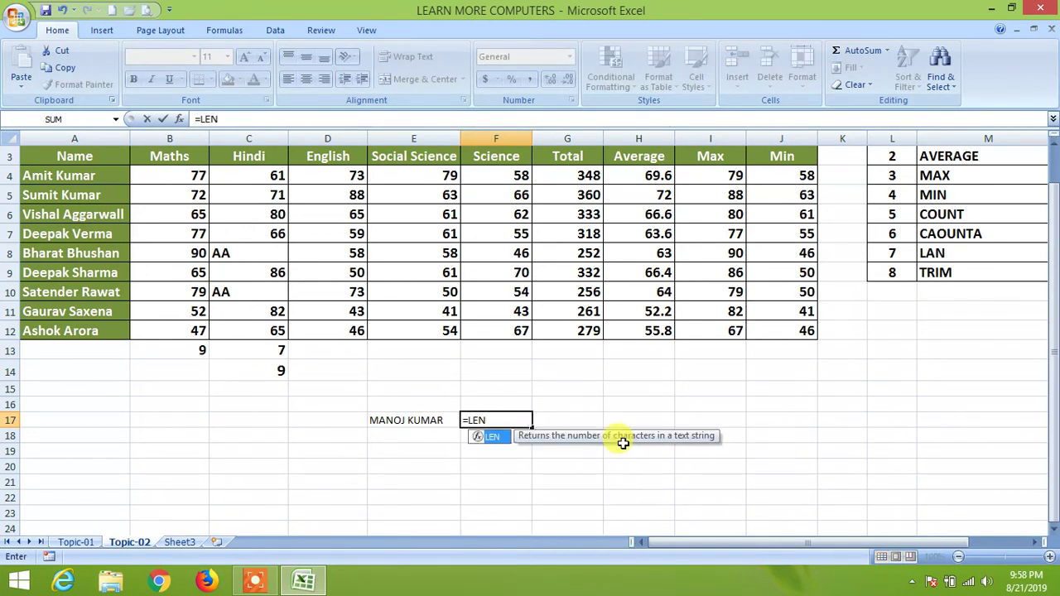
pyautogui.write('(')
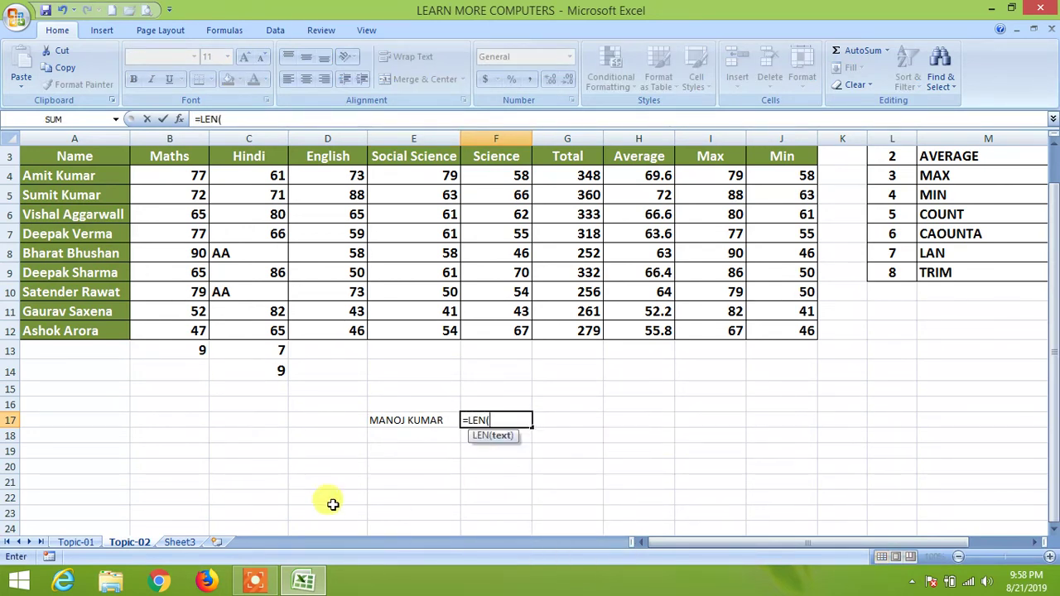
pyautogui.click(404, 419)
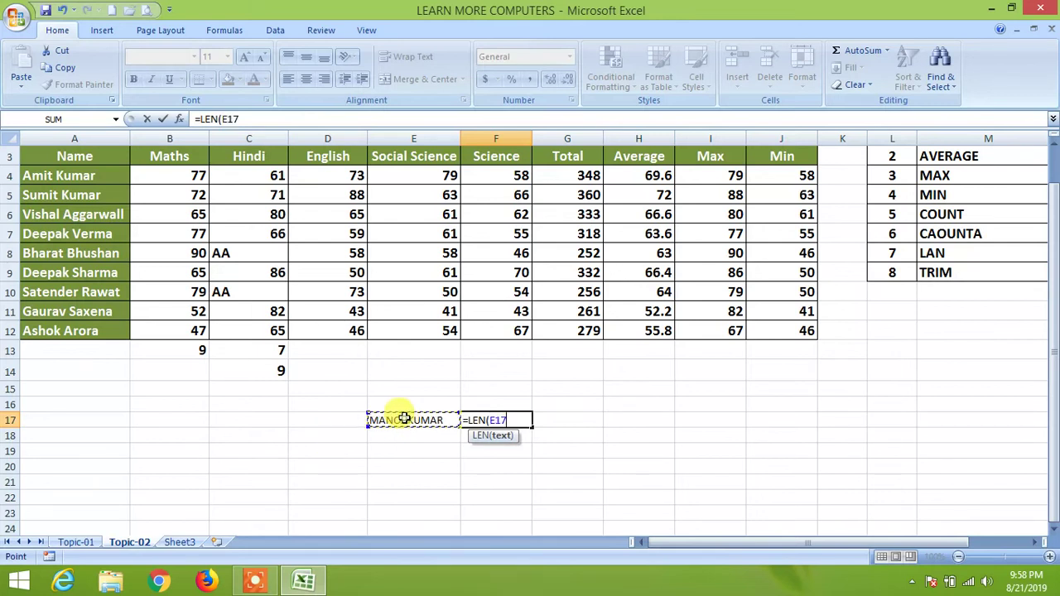
pyautogui.write(')')
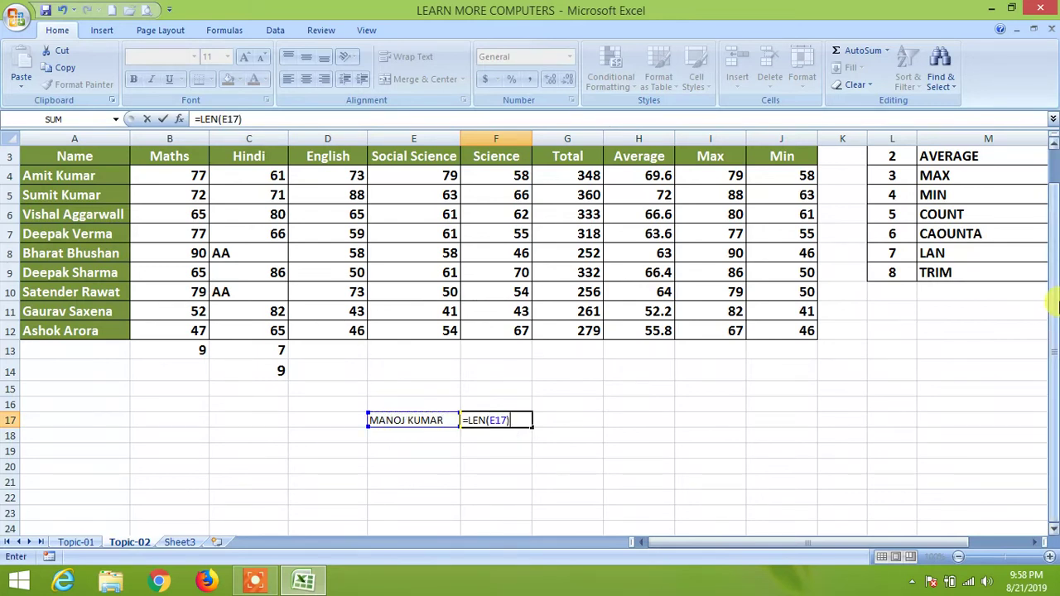
pyautogui.press('Return')
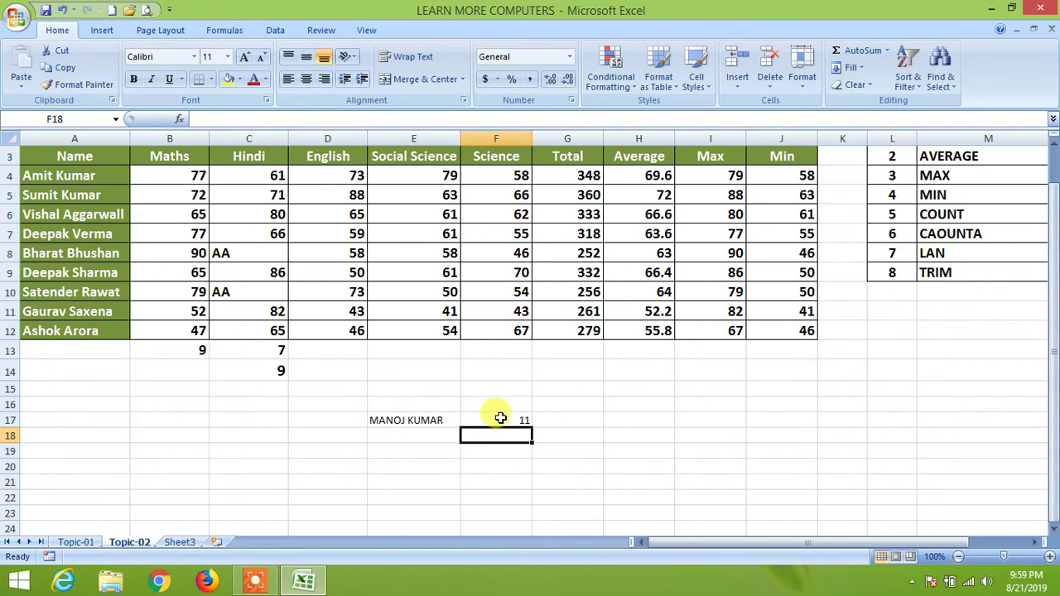
pyautogui.click(496, 419)
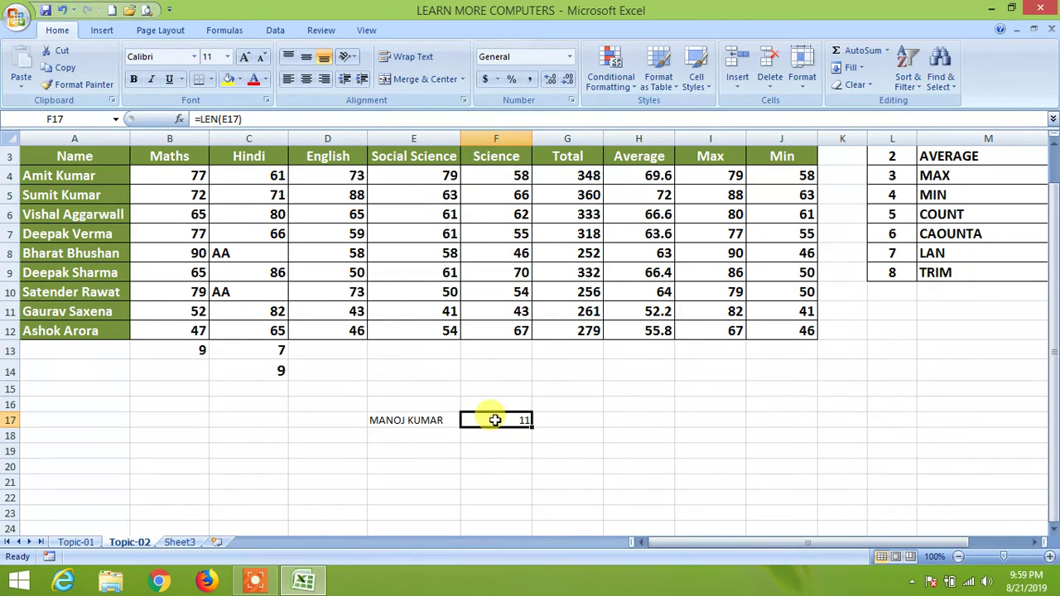
# Make E17:F17 bold, centred horizontally and vertically, with a larger font
pyautogui.click(385, 420)
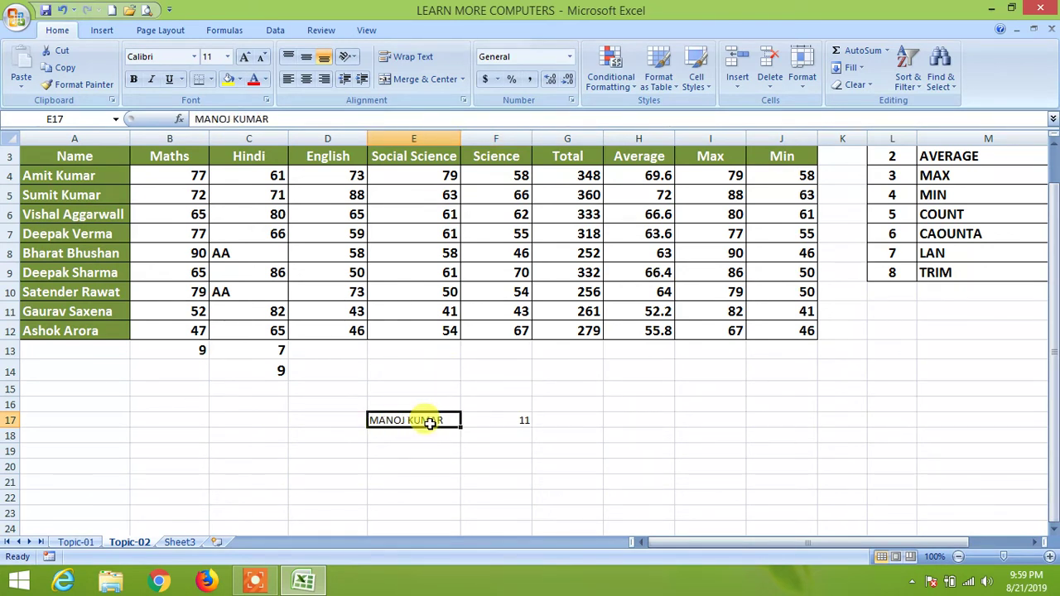
pyautogui.moveTo(430, 421); pyautogui.dragTo(497, 420)
pyautogui.click(134, 79)
pyautogui.click(306, 79)
pyautogui.click(306, 57)
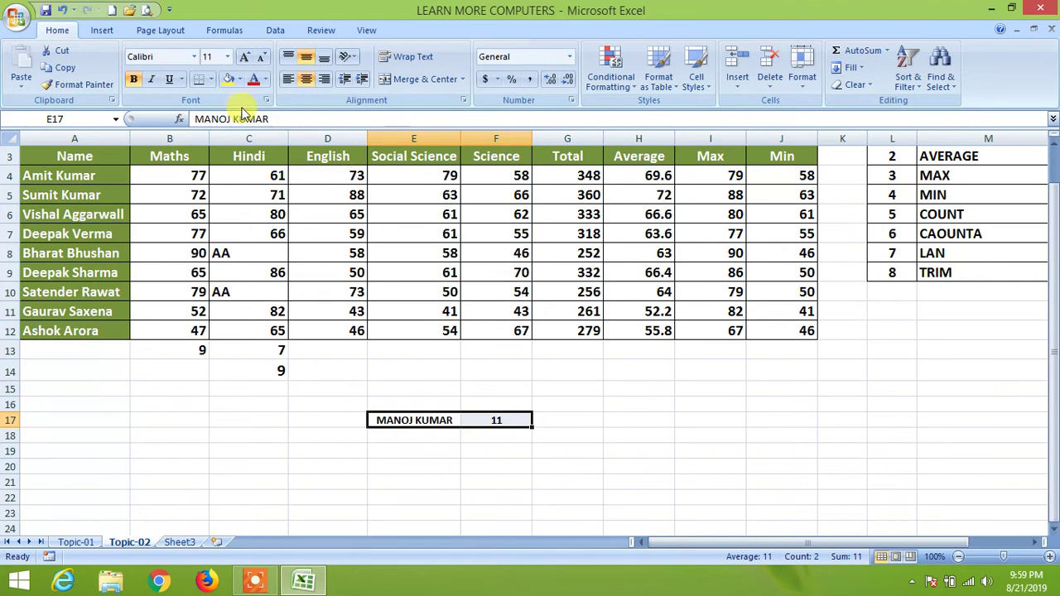
pyautogui.click(243, 56)
pyautogui.click(402, 421)
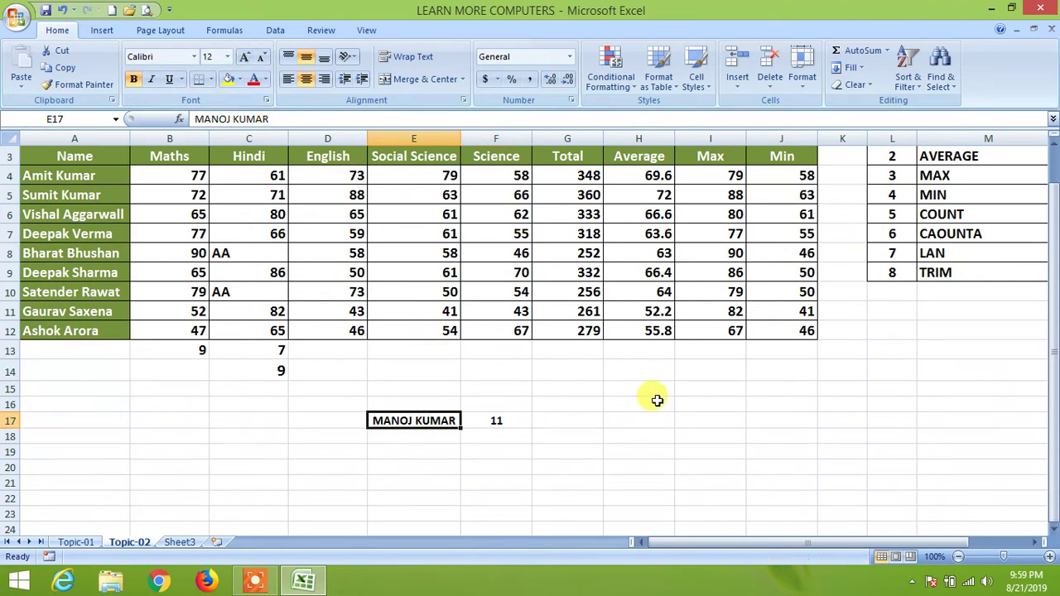
# Retype E17 as the letter M, then just the first name, so the length shows 5
pyautogui.write('M')
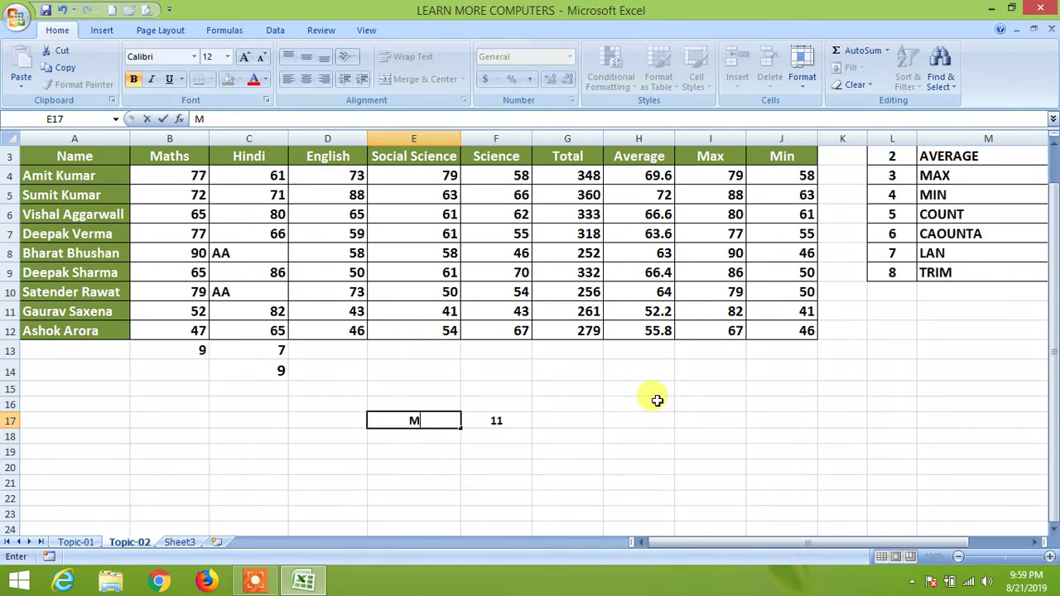
pyautogui.press('Return')
pyautogui.press('Up')
pyautogui.write('M')
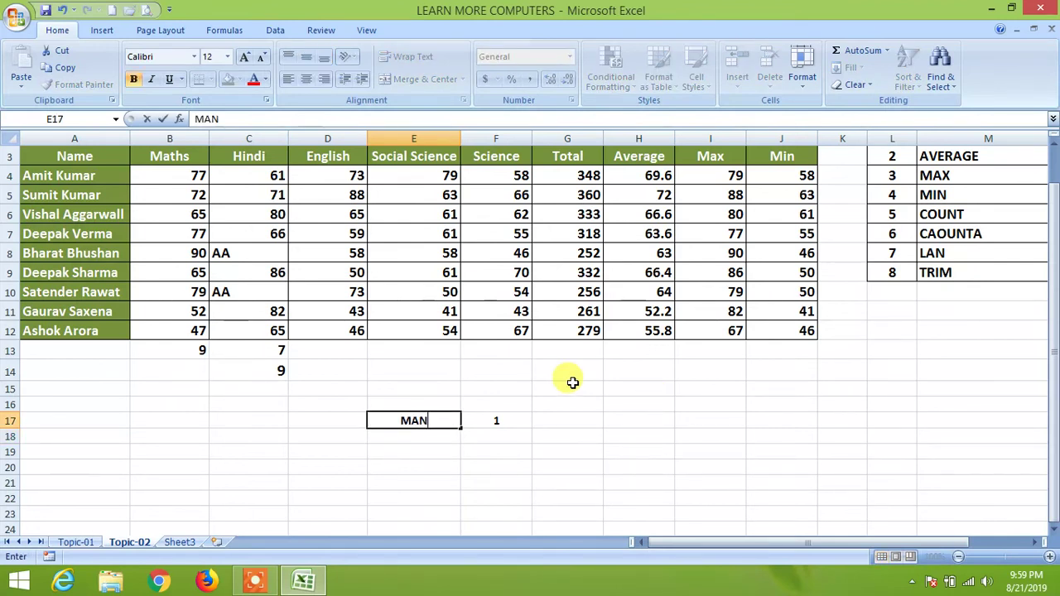
pyautogui.press('Return')
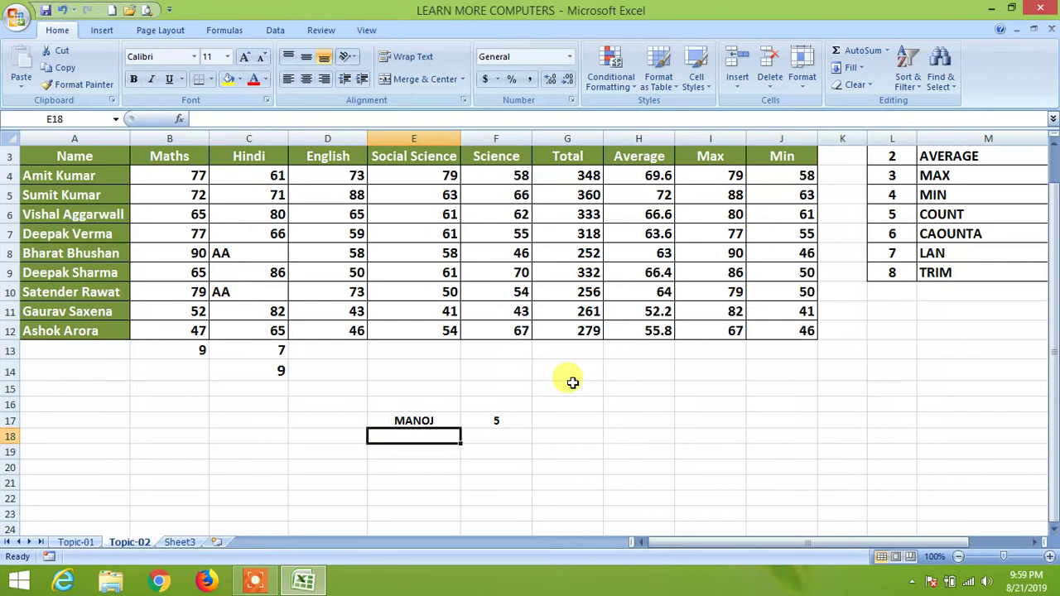
pyautogui.press('Up')
# Add a trailing space and then the surname to E17, bringing the length back to 11
pyautogui.press('F2')
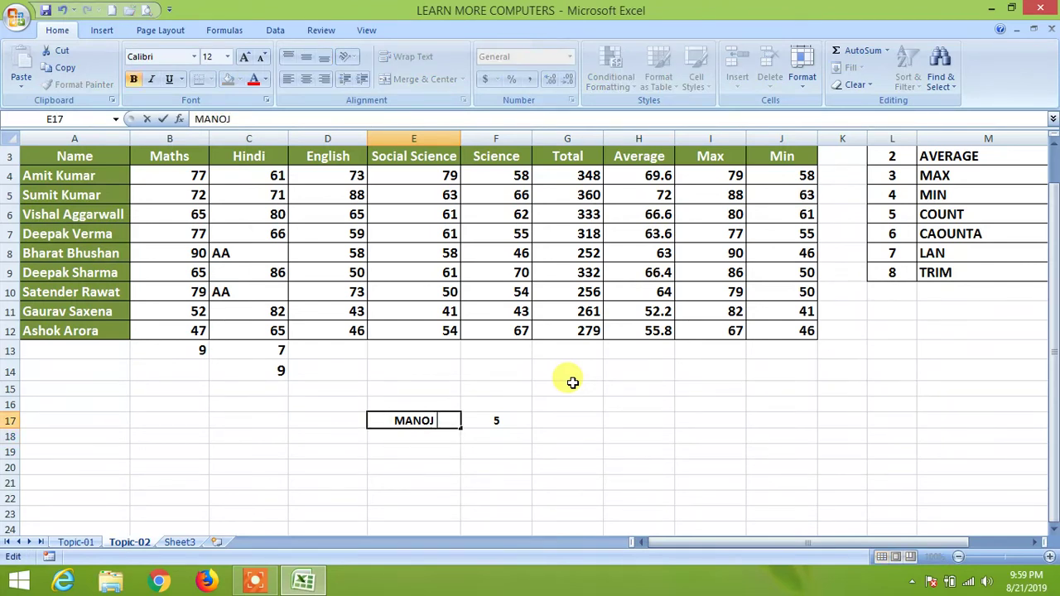
pyautogui.press('Return')
pyautogui.press('Up')
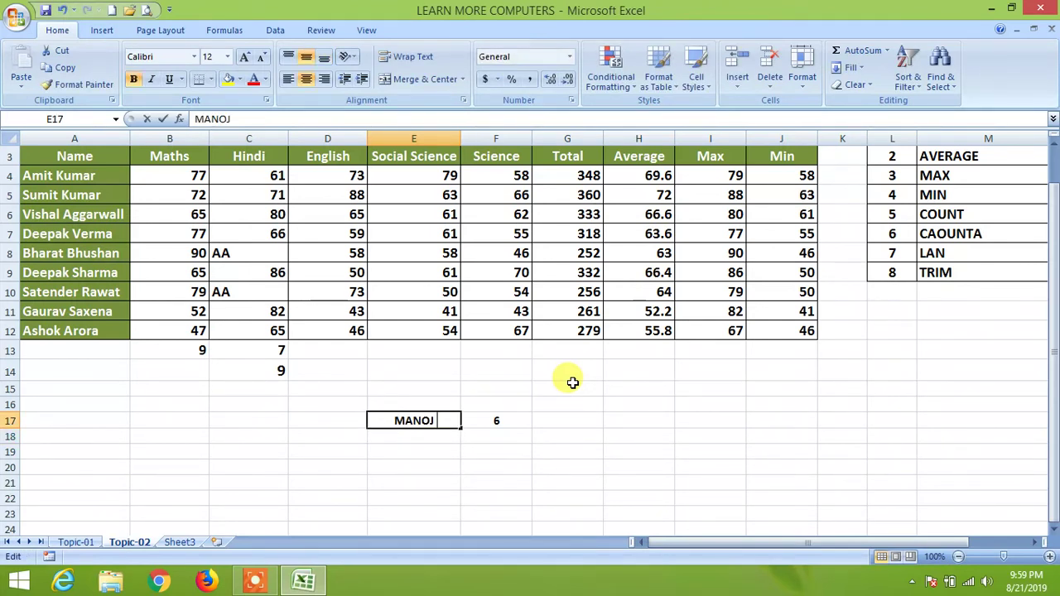
pyautogui.press('F2')
pyautogui.write('KUMAR')
pyautogui.press('Return')
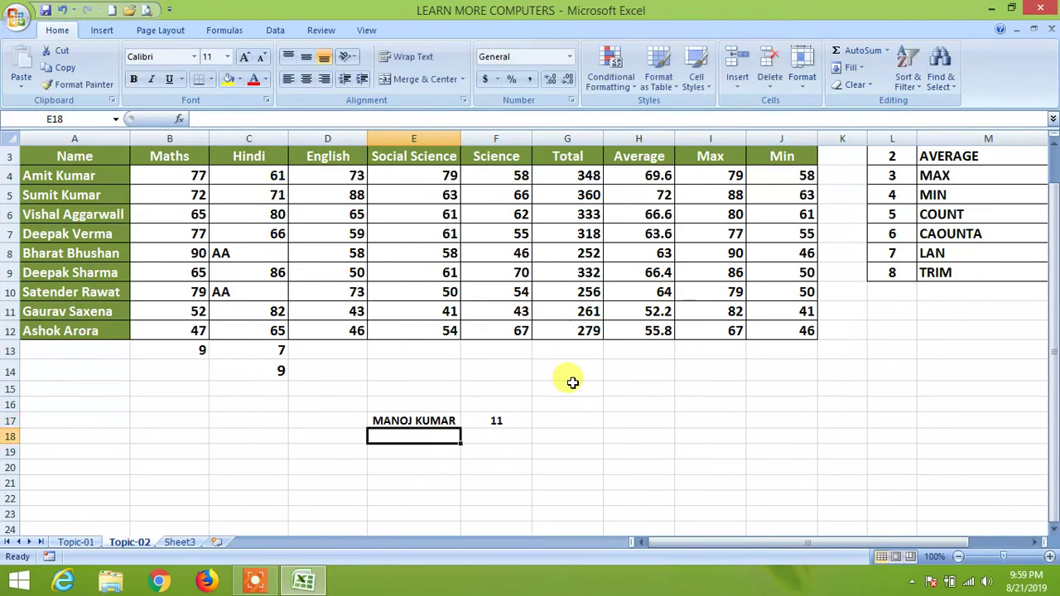
# Move along row 17 between the name and its LEN result
pyautogui.press('Up')
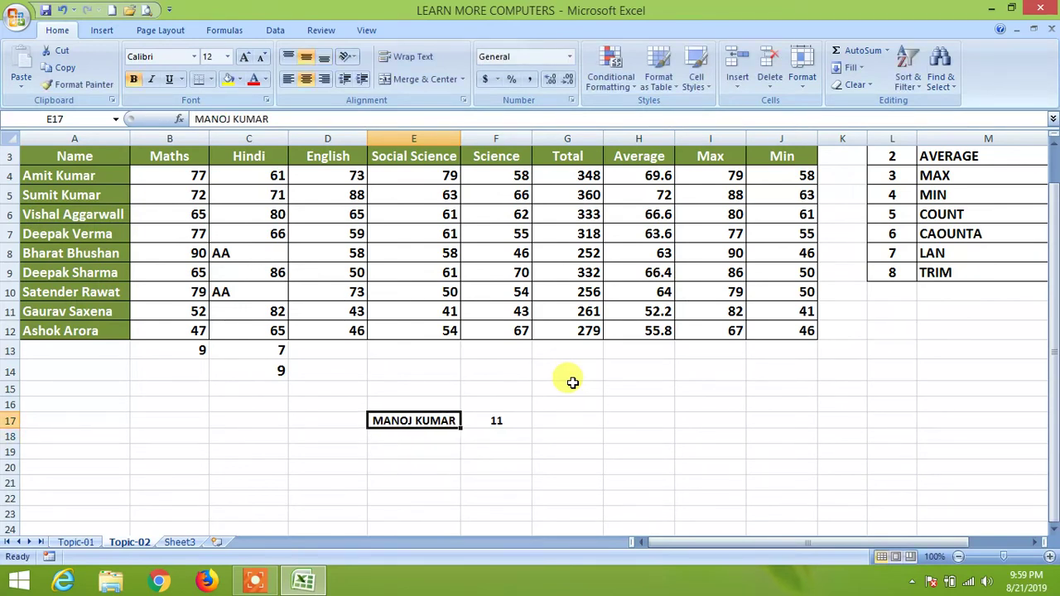
pyautogui.press('Right')
pyautogui.press('Right')
pyautogui.press('Left')
pyautogui.press('Left')
pyautogui.press('Right')
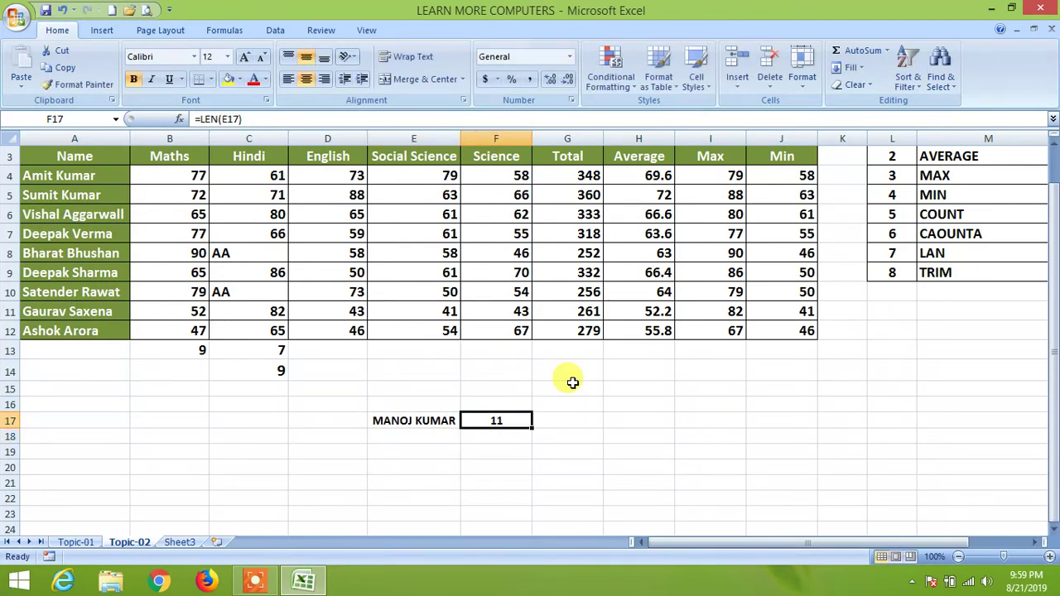
pyautogui.press('Right')
pyautogui.press('Right')
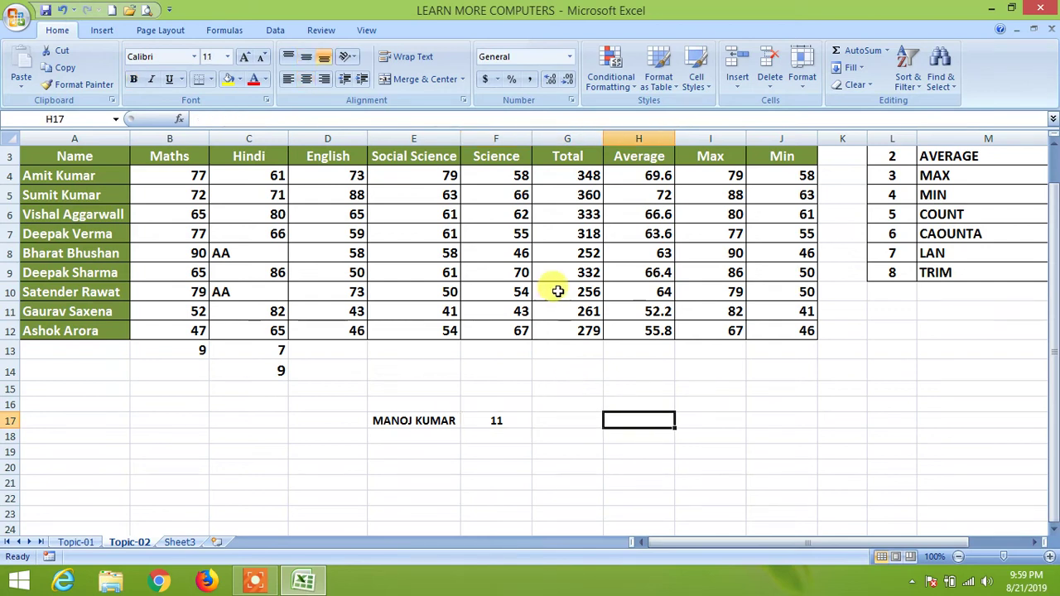
# Start a sample name entry by typing 'Amit Kumar' in cell A16 below the marks table
pyautogui.click(954, 272)
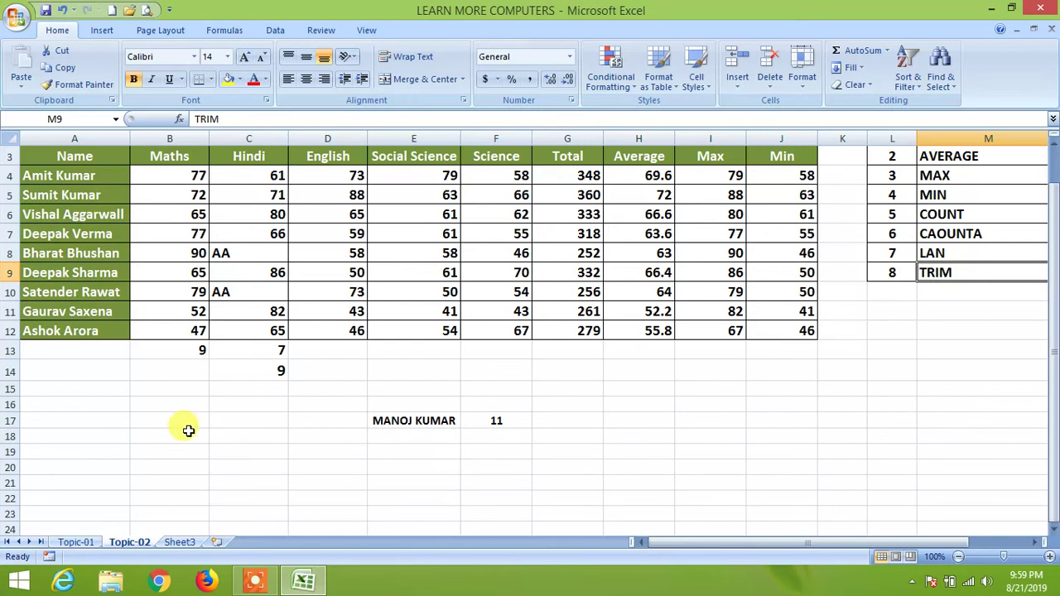
pyautogui.click(93, 419)
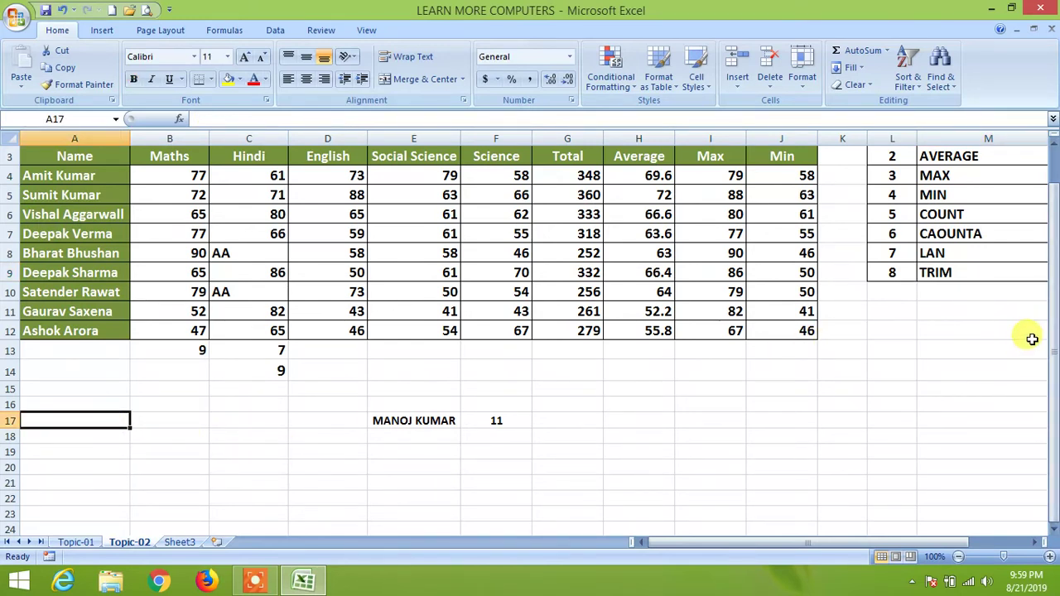
pyautogui.moveTo(1056, 370); pyautogui.dragTo(1055, 352)
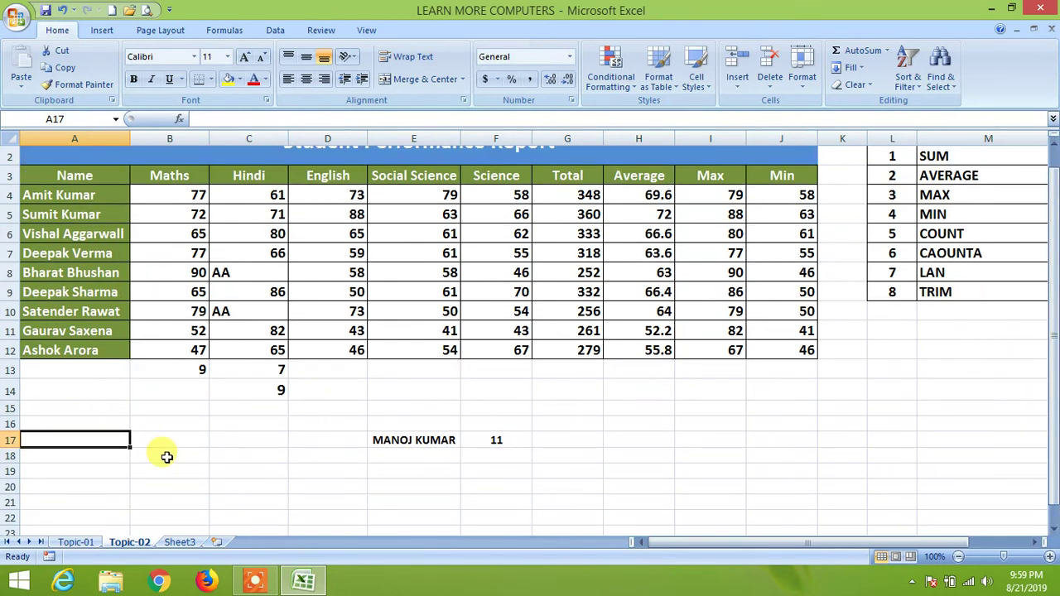
pyautogui.click(93, 422)
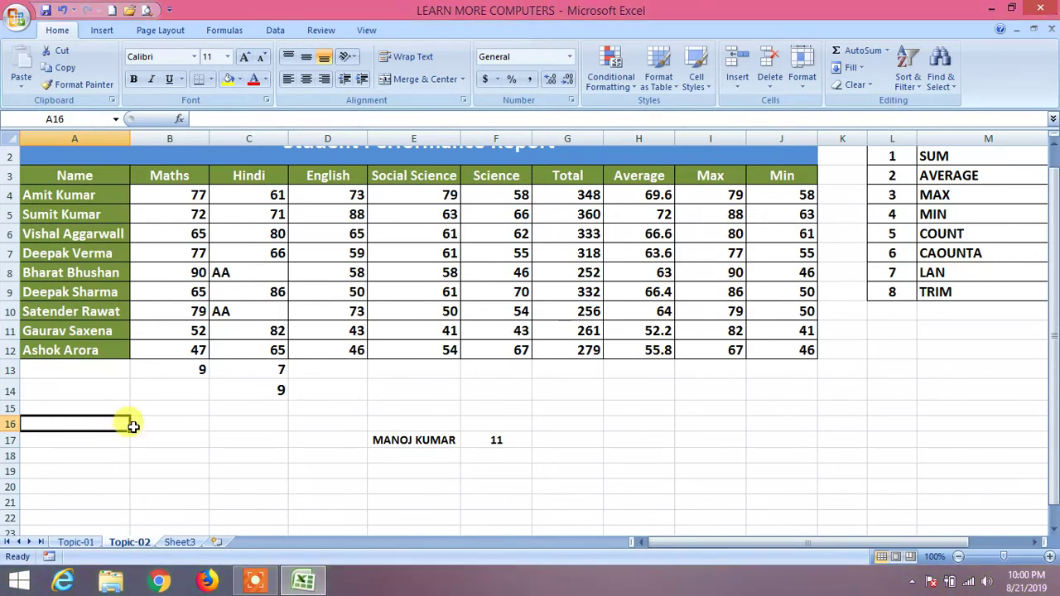
pyautogui.write('Amit Kumar')
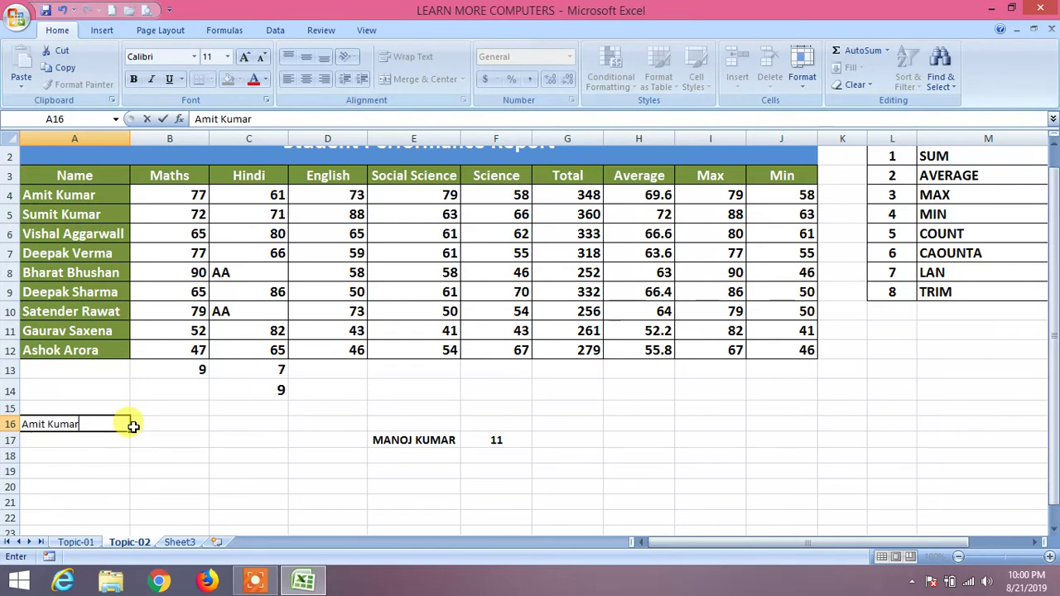
pyautogui.press('Return')
pyautogui.write('Sumit')
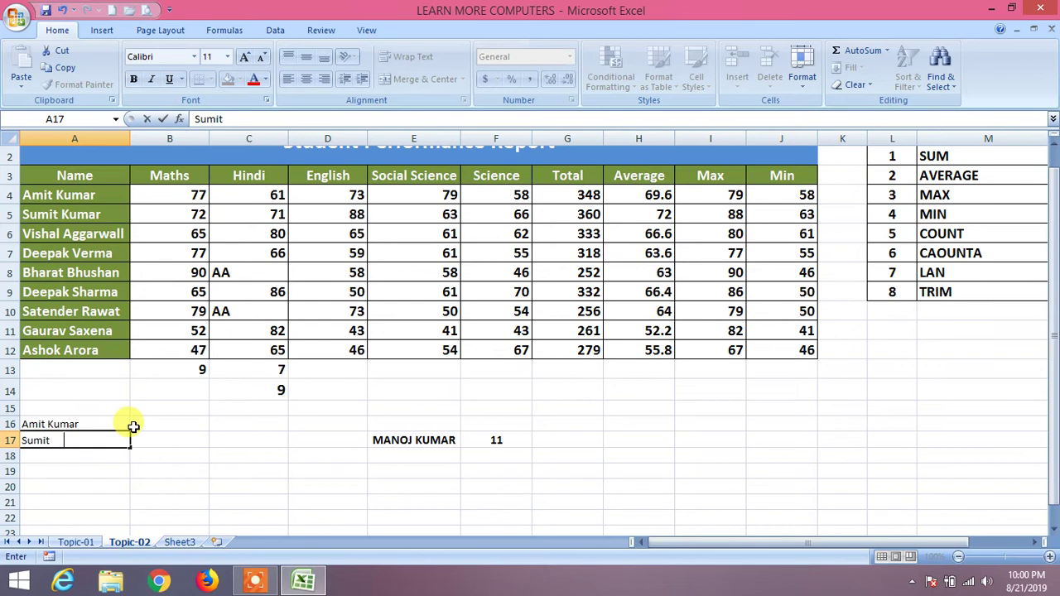
pyautogui.write('r')
pyautogui.press('Return')
pyautogui.press('Return')
pyautogui.press('Up')
pyautogui.write('Kamal   ')
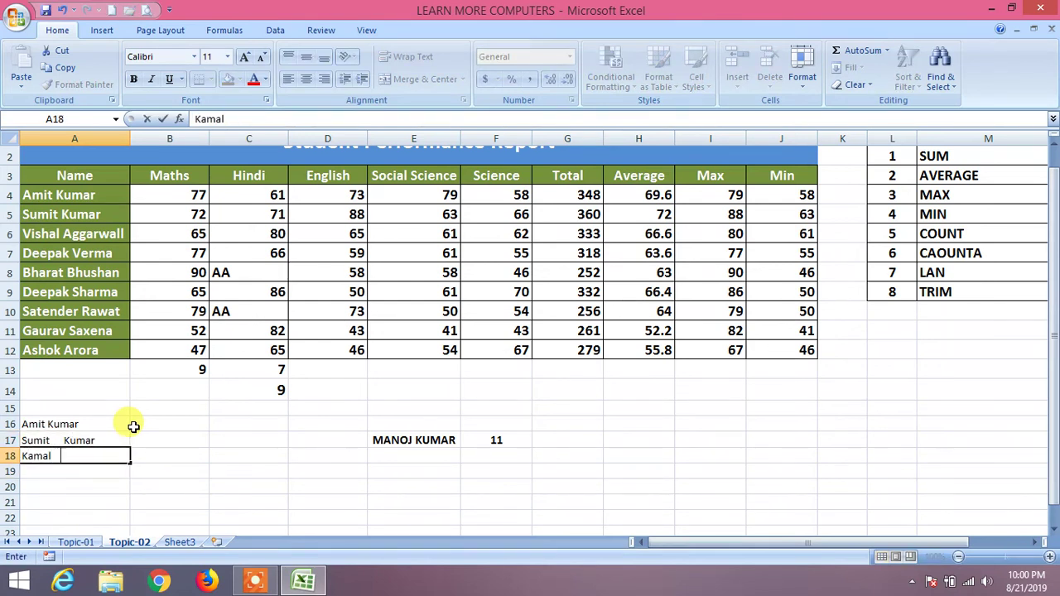
pyautogui.write('Thak')
pyautogui.write('ur')
pyautogui.press('Return')
pyautogui.write('Umesh   Verma')
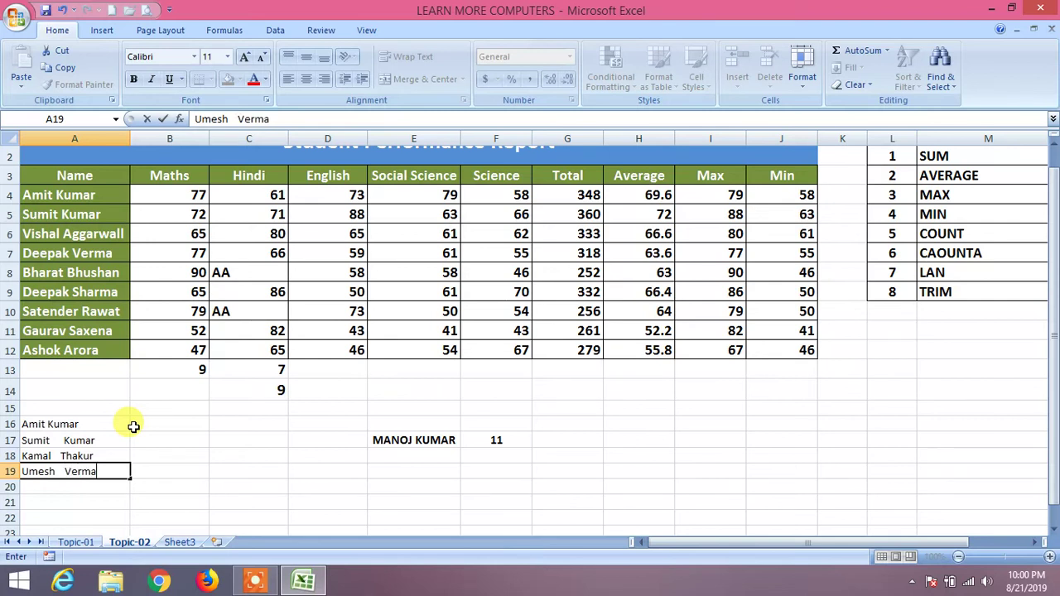
pyautogui.press('Return')
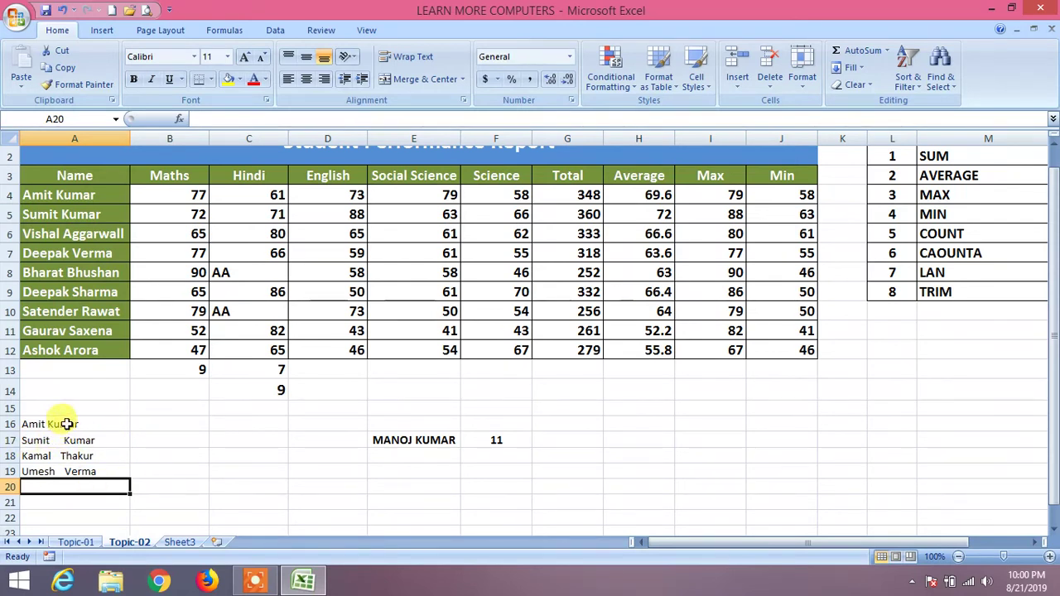
# Open A18 and A17 in edit mode to show the extra spaces between first and last names
pyautogui.click(73, 426)
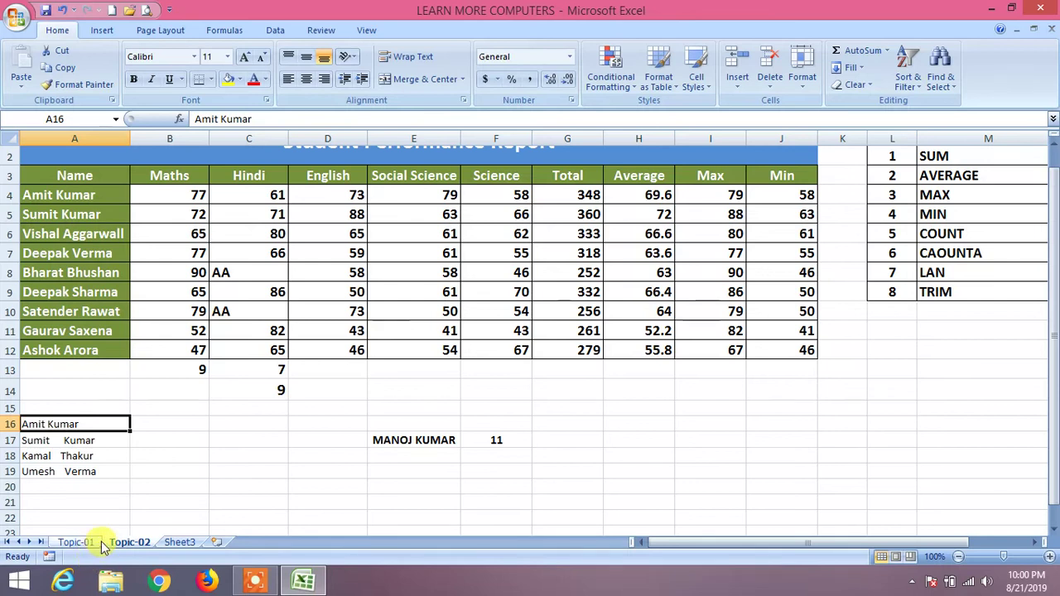
pyautogui.click(101, 456)
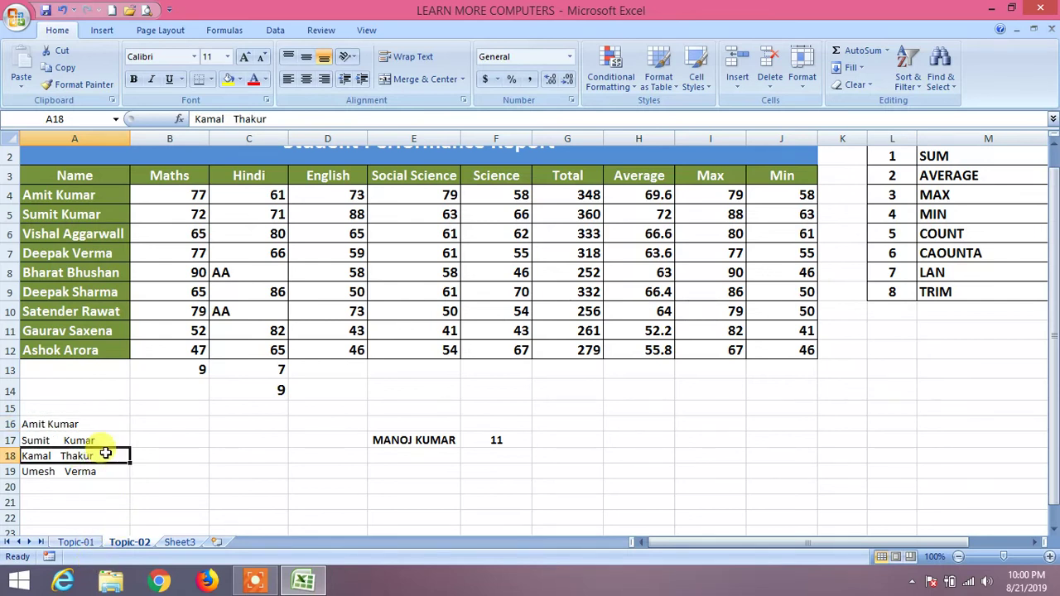
pyautogui.doubleClick(106, 453)
pyautogui.click(177, 470)
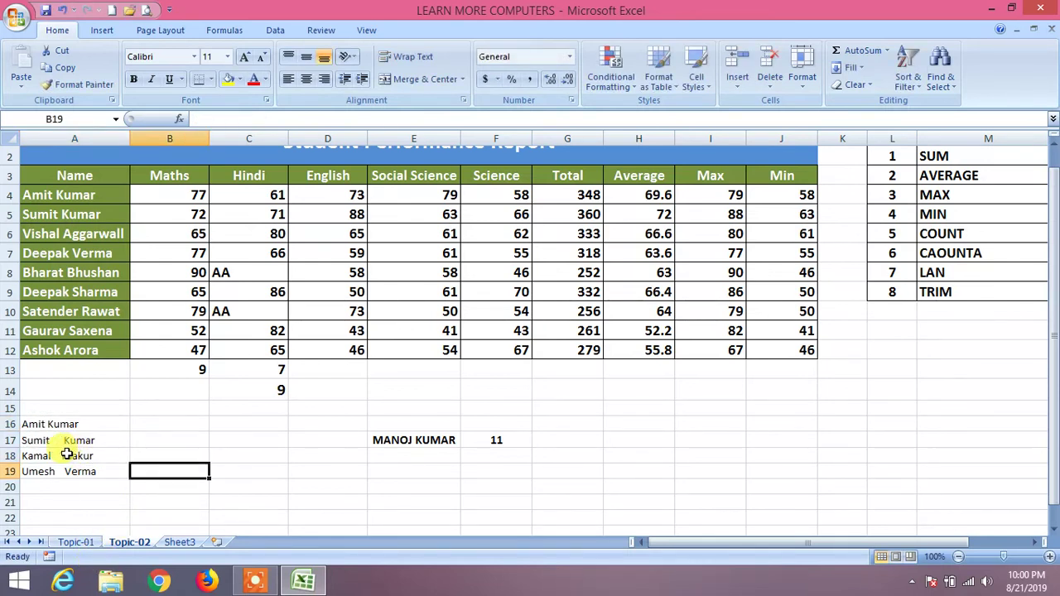
pyautogui.doubleClick(96, 456)
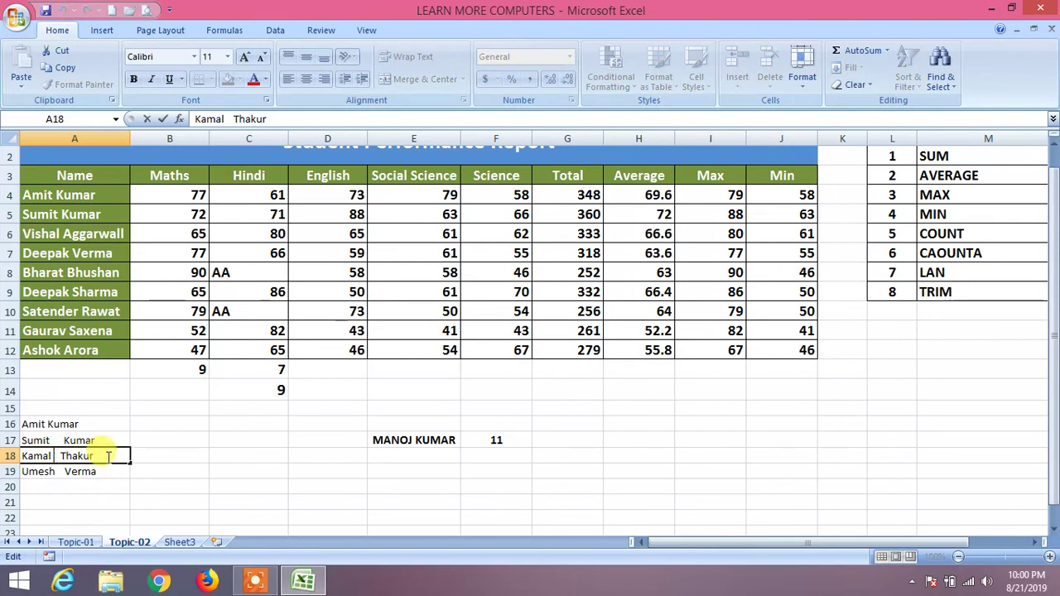
pyautogui.click(98, 474)
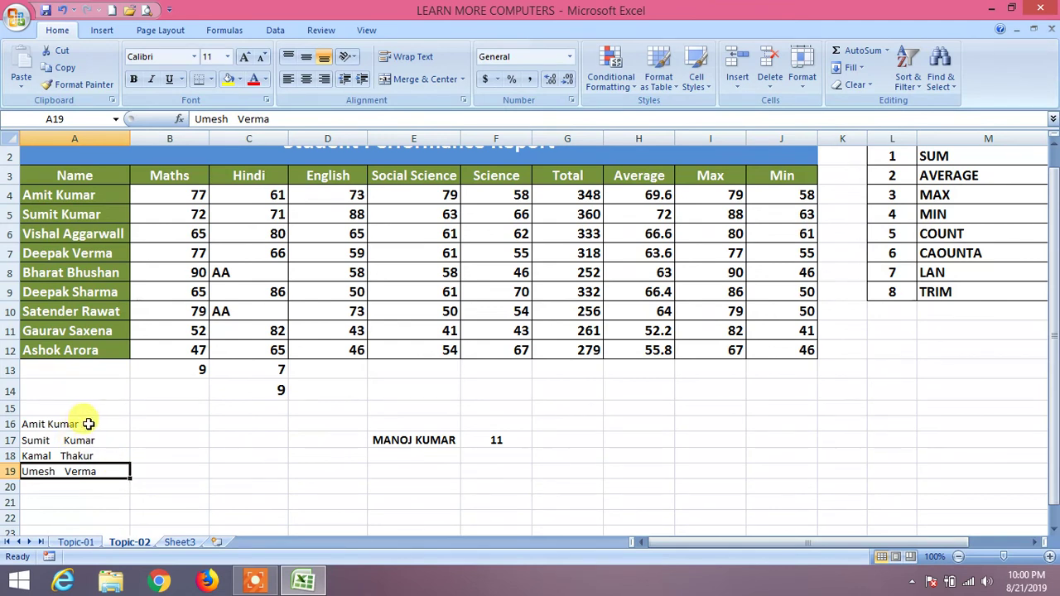
pyautogui.click(88, 424)
pyautogui.click(107, 444)
pyautogui.doubleClick(62, 441)
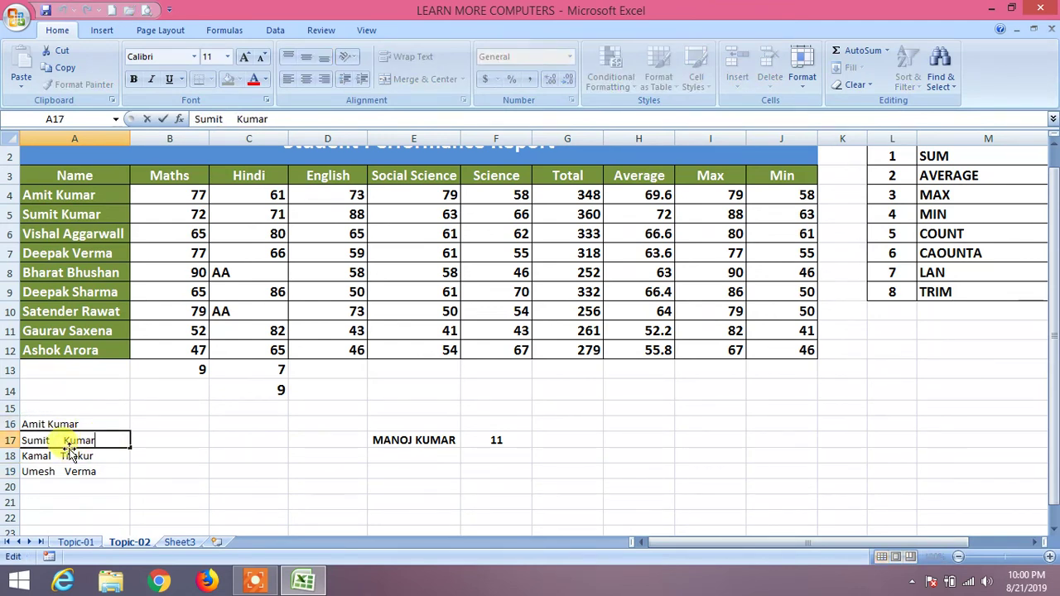
pyautogui.click(158, 424)
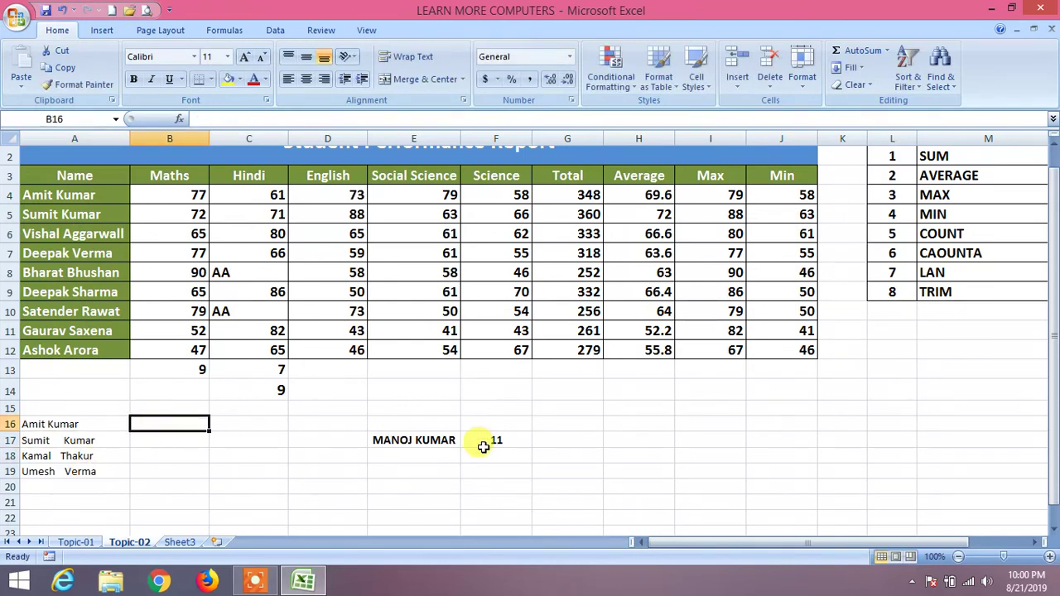
# Enter =TRIM(A16) in B16 and fill it down to B19 to clean all four names
pyautogui.write('=trim')
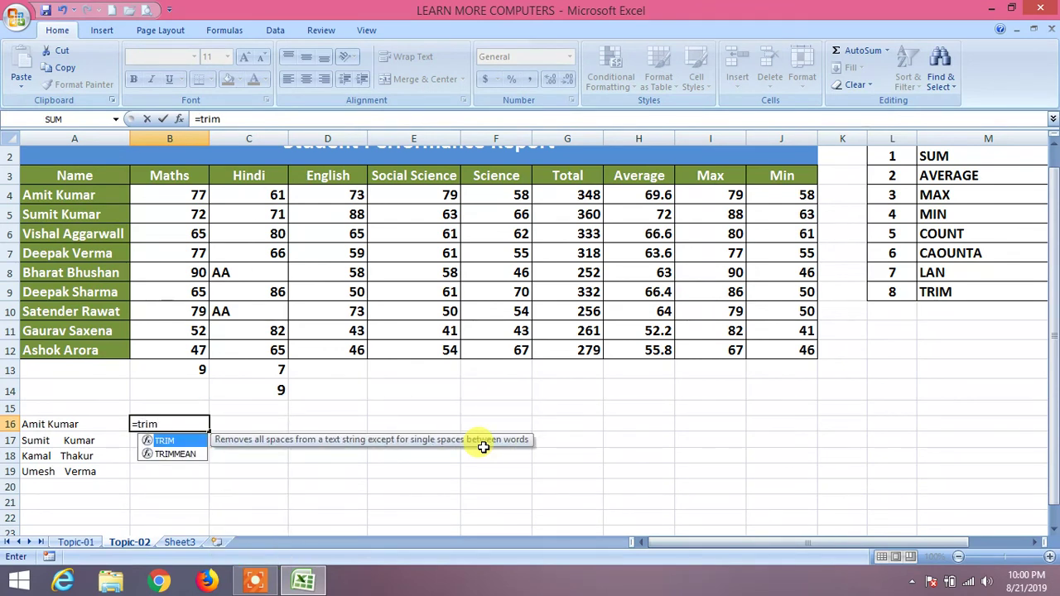
pyautogui.write('(')
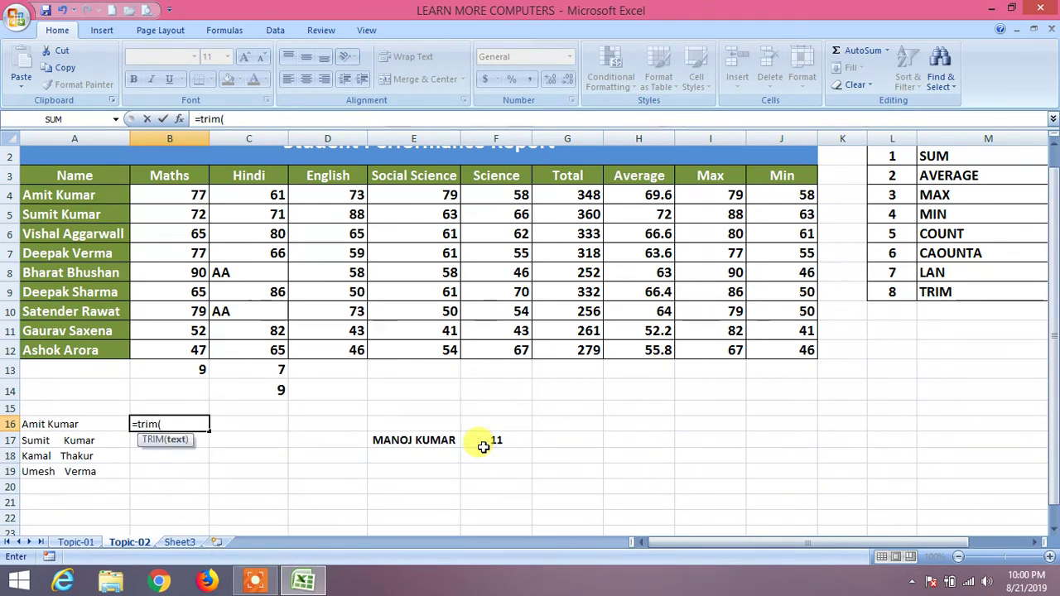
pyautogui.click(73, 426)
pyautogui.write(')')
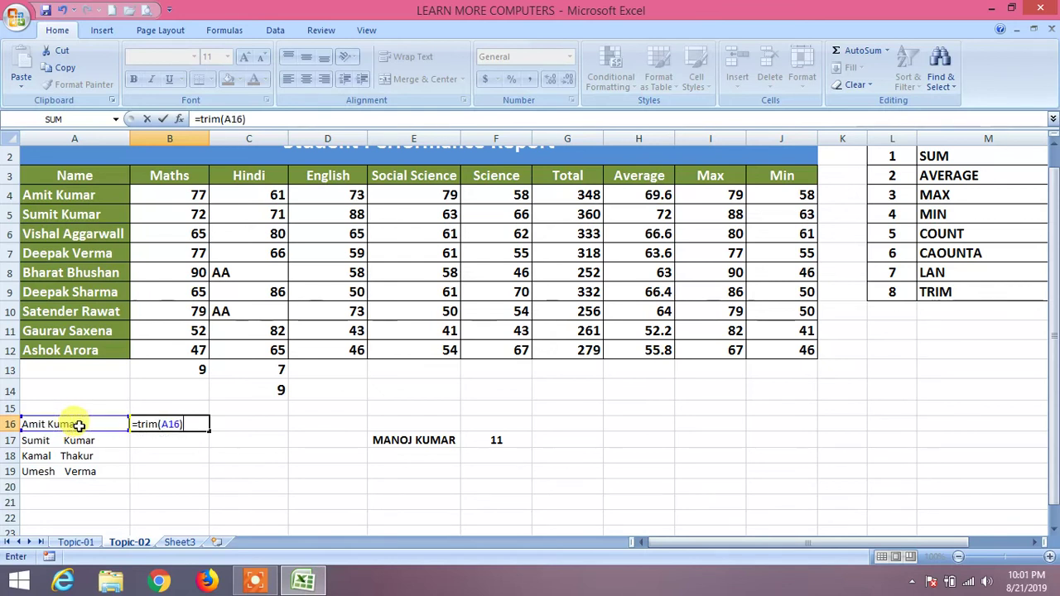
pyautogui.press('Return')
pyautogui.click(168, 424)
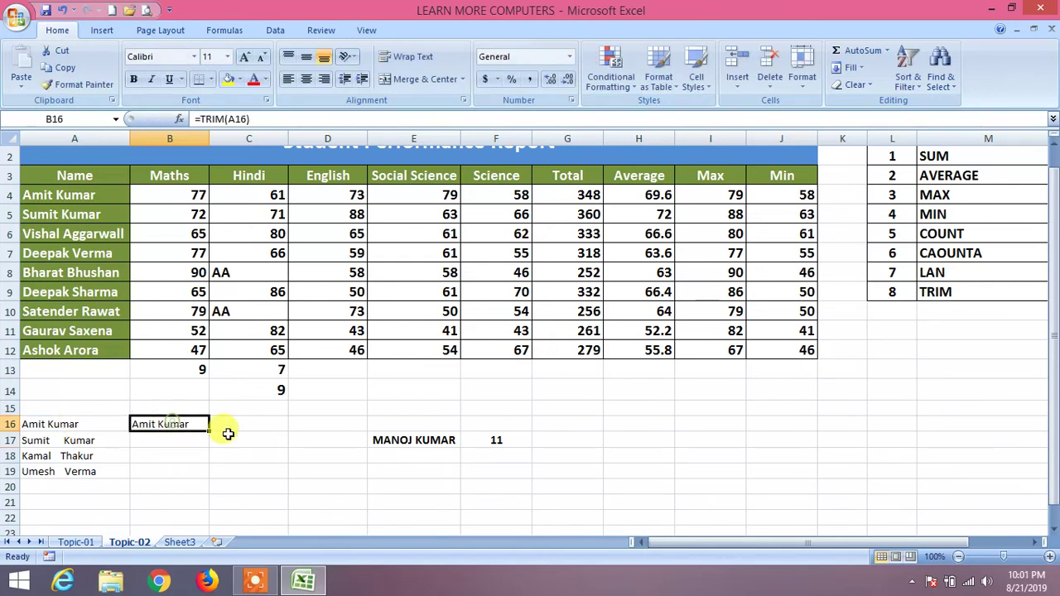
pyautogui.moveTo(211, 431); pyautogui.dragTo(212, 481)
pyautogui.click(237, 439)
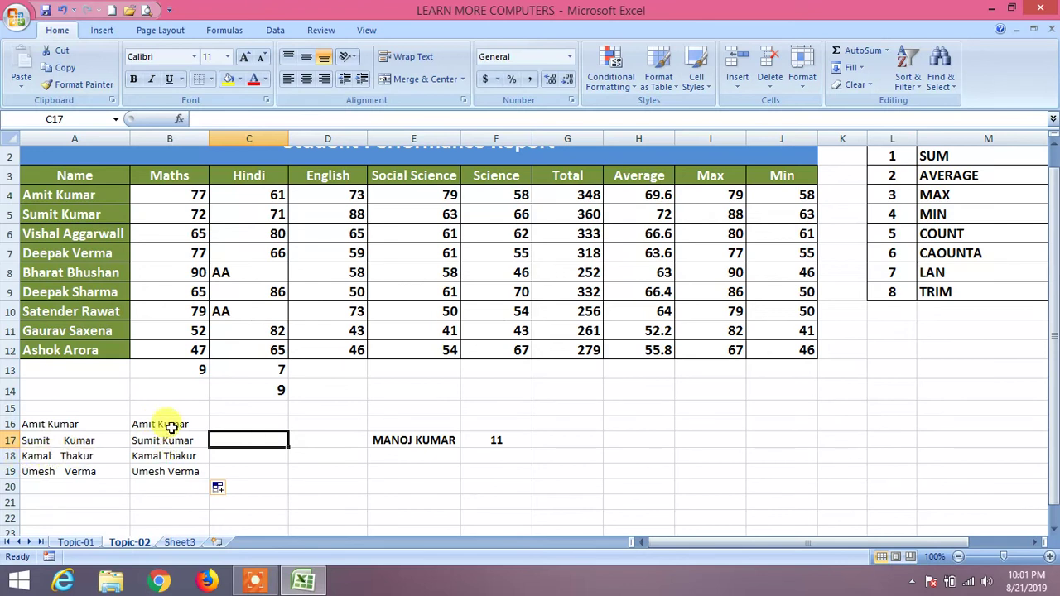
pyautogui.moveTo(172, 428); pyautogui.dragTo(166, 472)
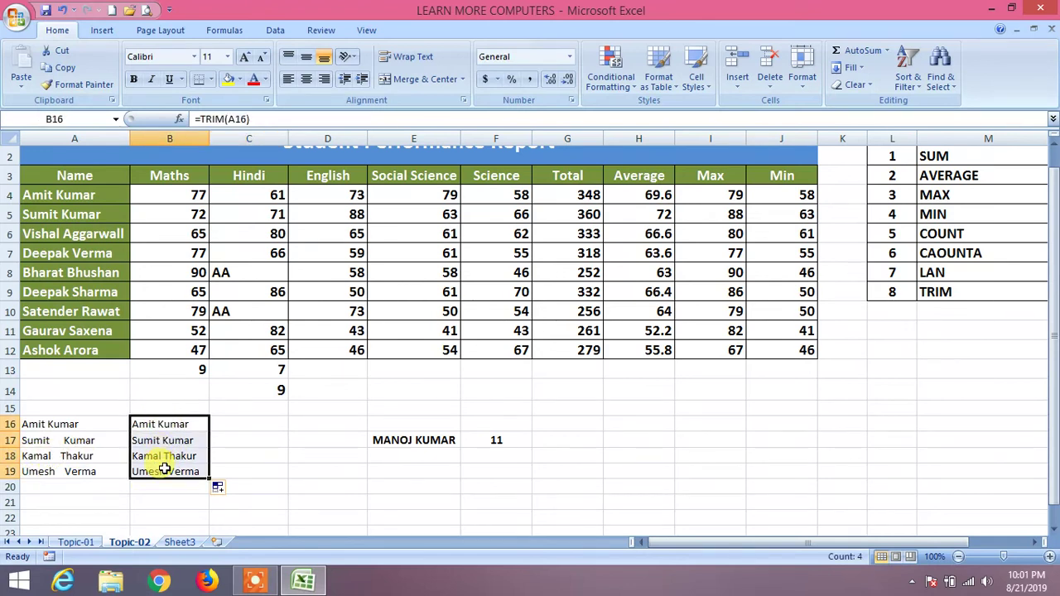
pyautogui.moveTo(64, 425); pyautogui.dragTo(69, 471)
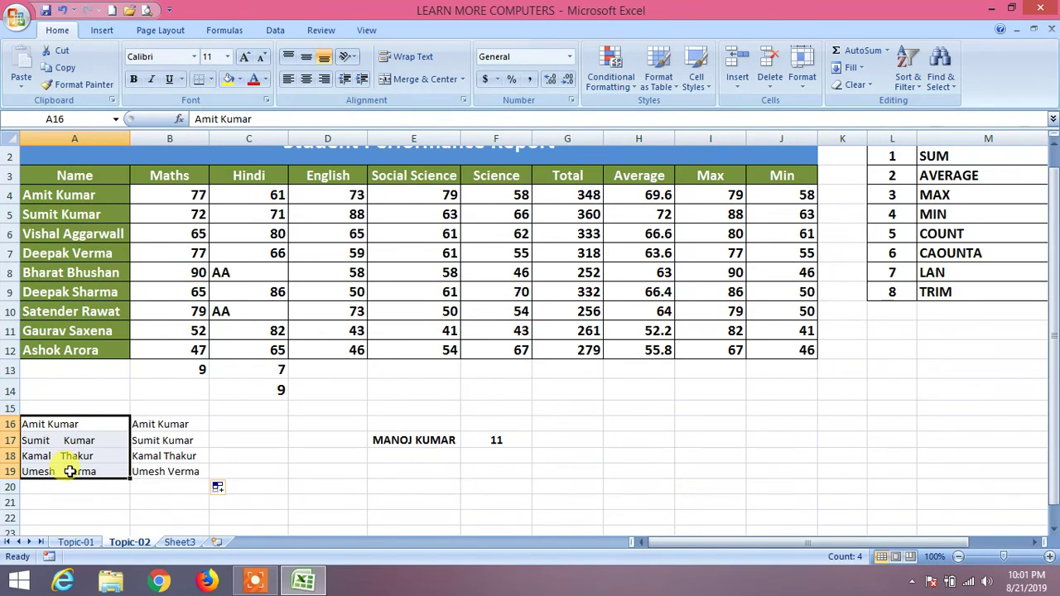
pyautogui.press('Delete')
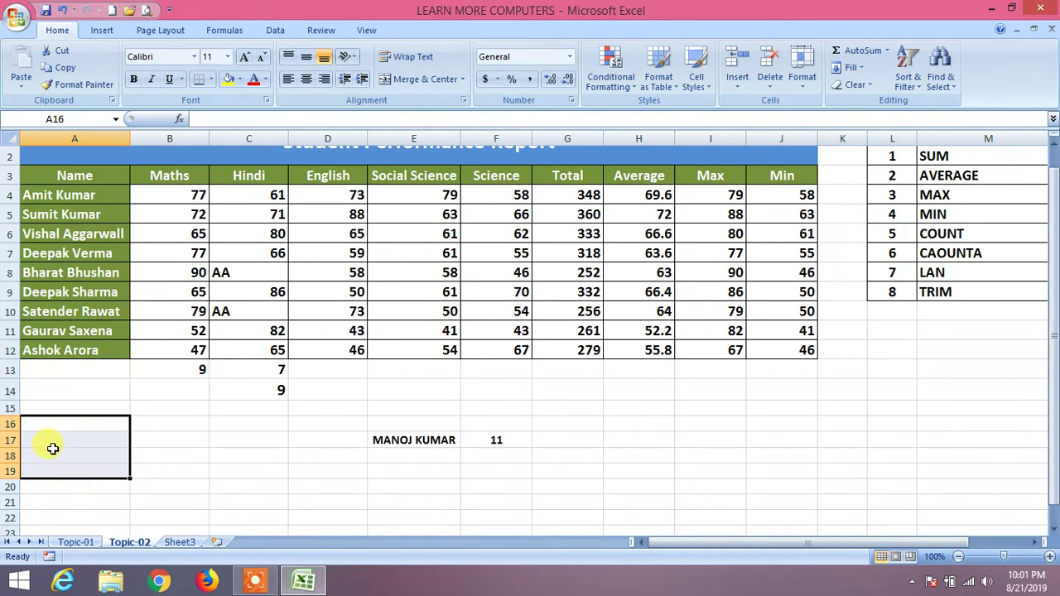
pyautogui.hotkey('ctrl', 'z')
pyautogui.click(165, 422)
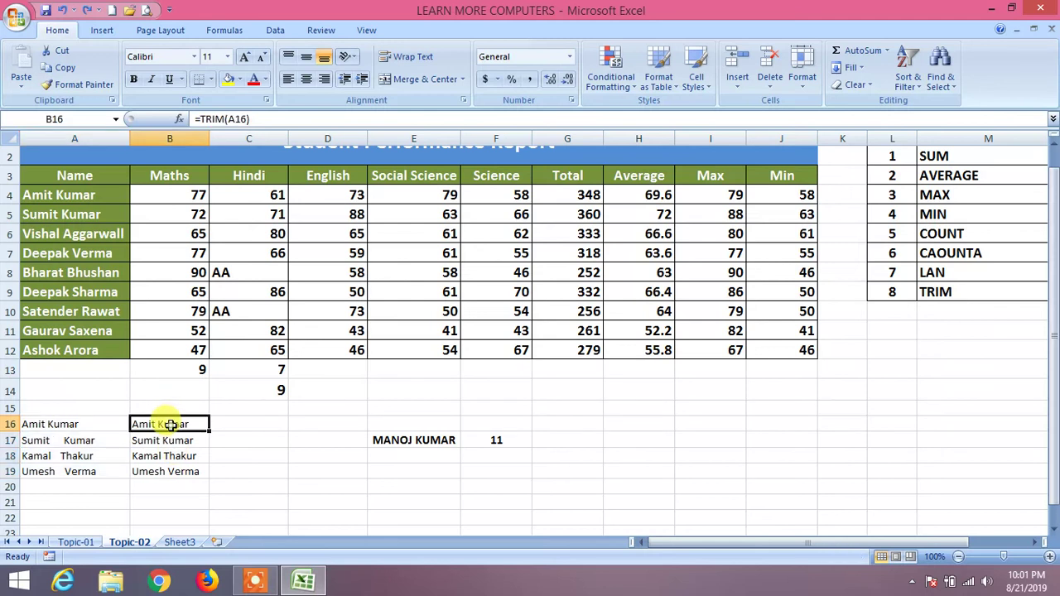
pyautogui.click(247, 119)
pyautogui.moveTo(247, 120); pyautogui.dragTo(235, 119)
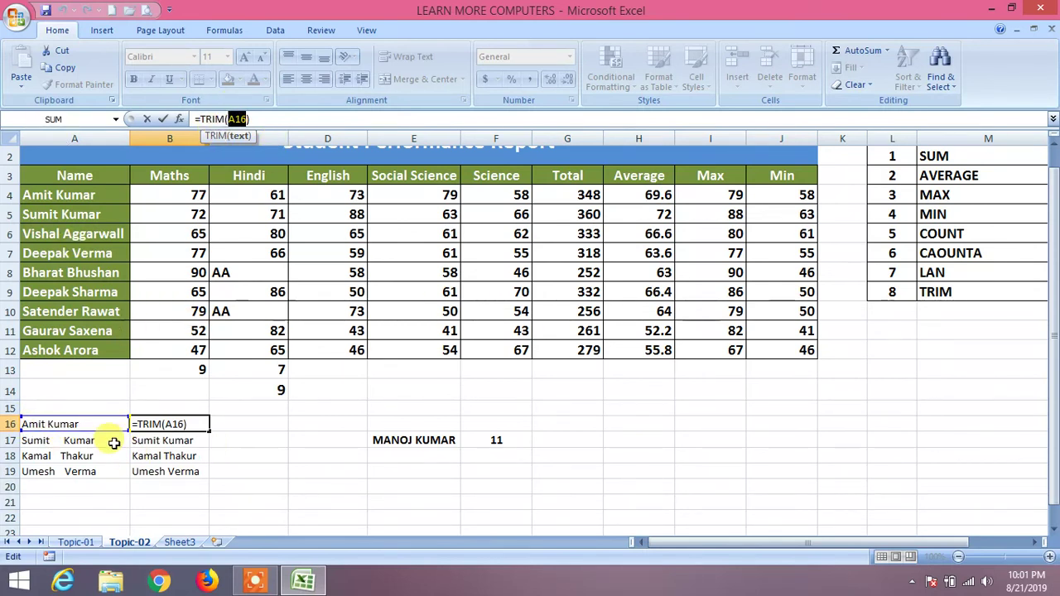
pyautogui.press('Return')
pyautogui.press('Up')
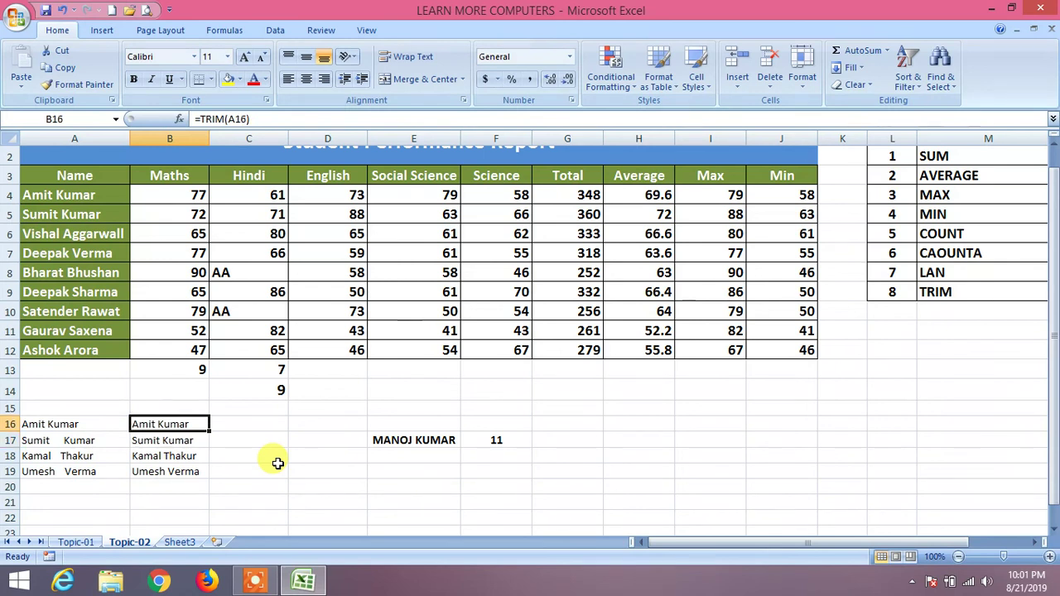
pyautogui.press('Left')
pyautogui.press('Delete')
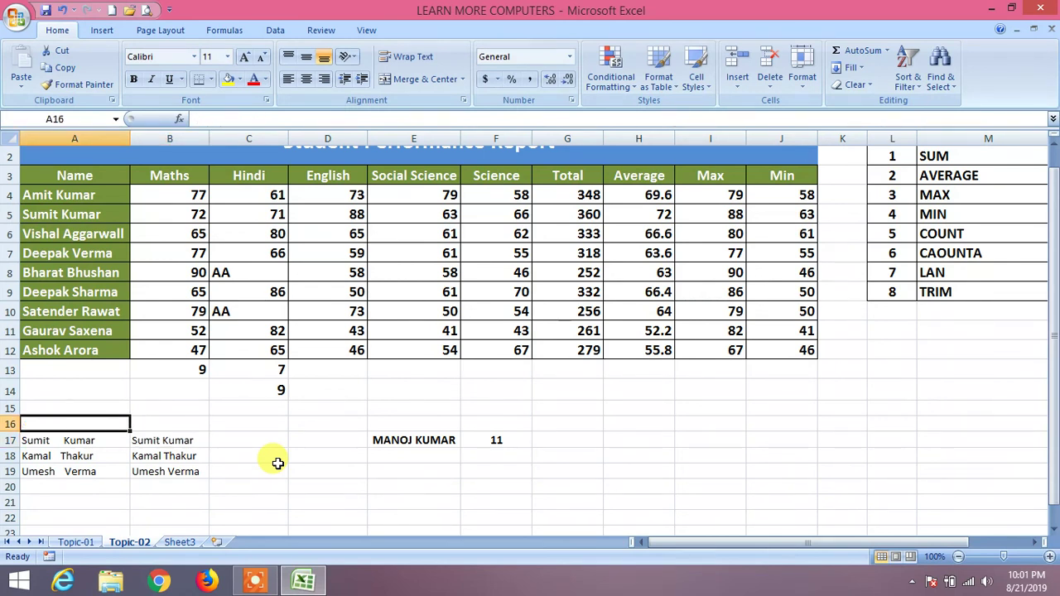
pyautogui.hotkey('ctrl', 'z')
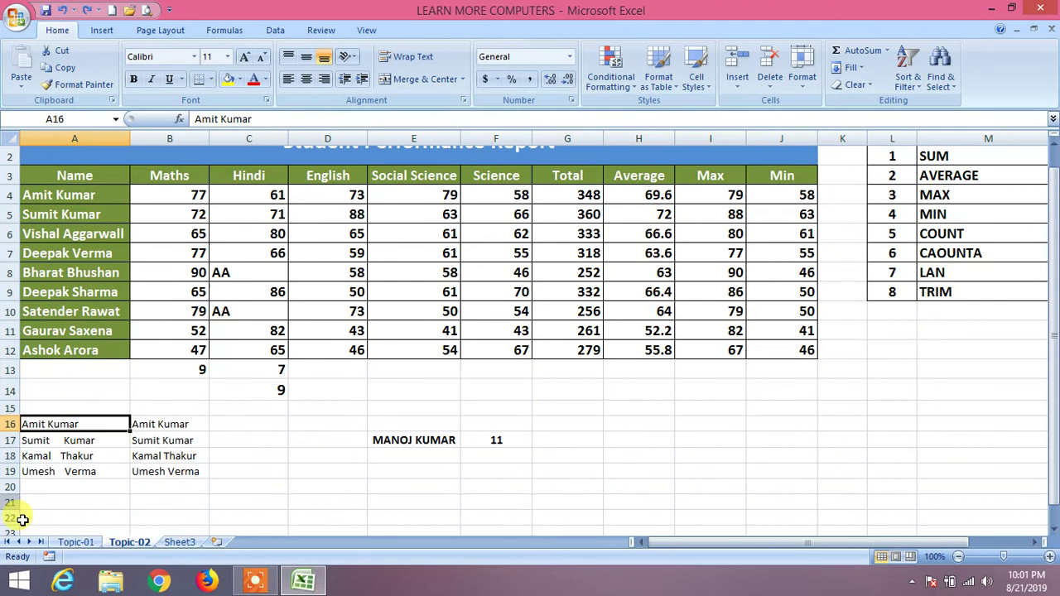
pyautogui.click(165, 426)
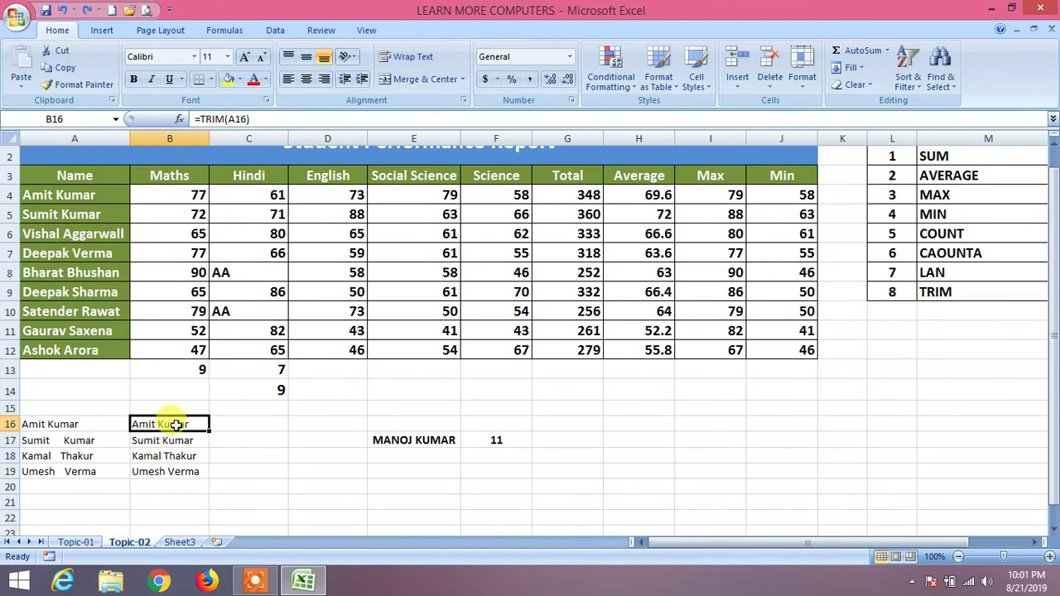
pyautogui.moveTo(176, 424); pyautogui.dragTo(170, 471)
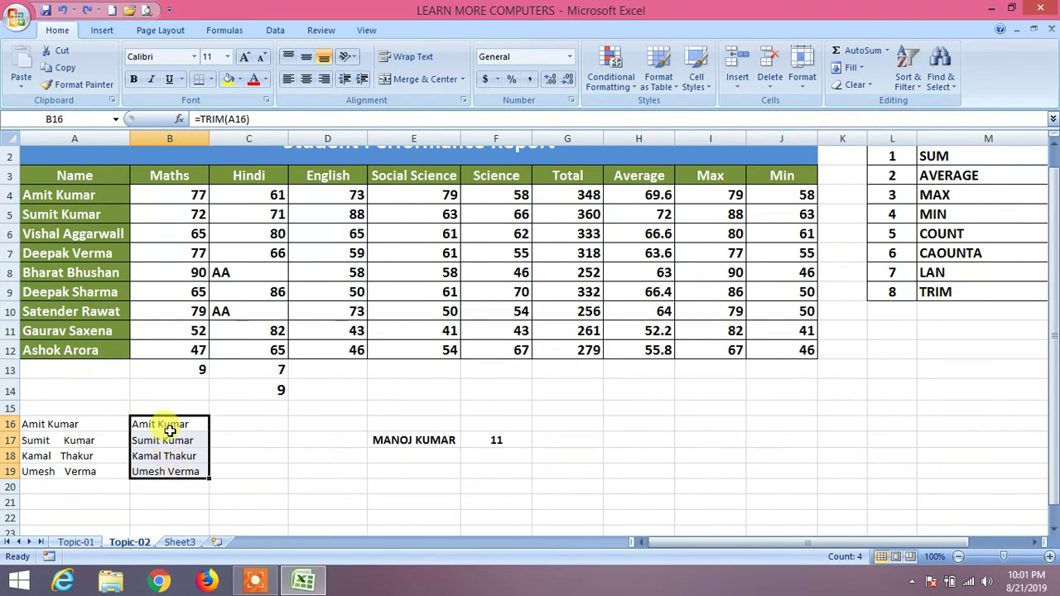
pyautogui.rightClick(170, 429)
pyautogui.click(225, 207)
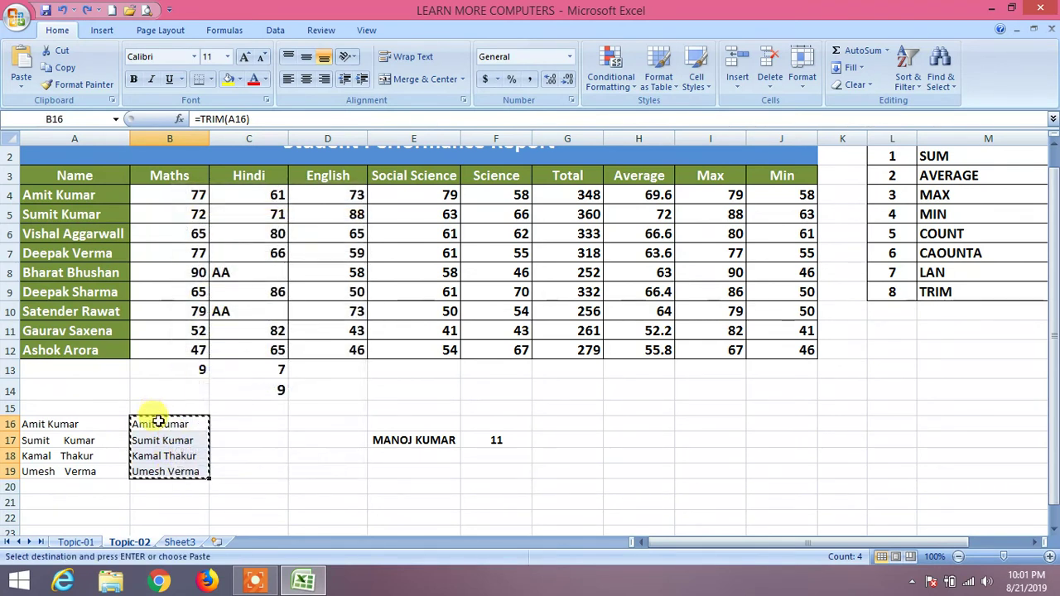
pyautogui.click(159, 424)
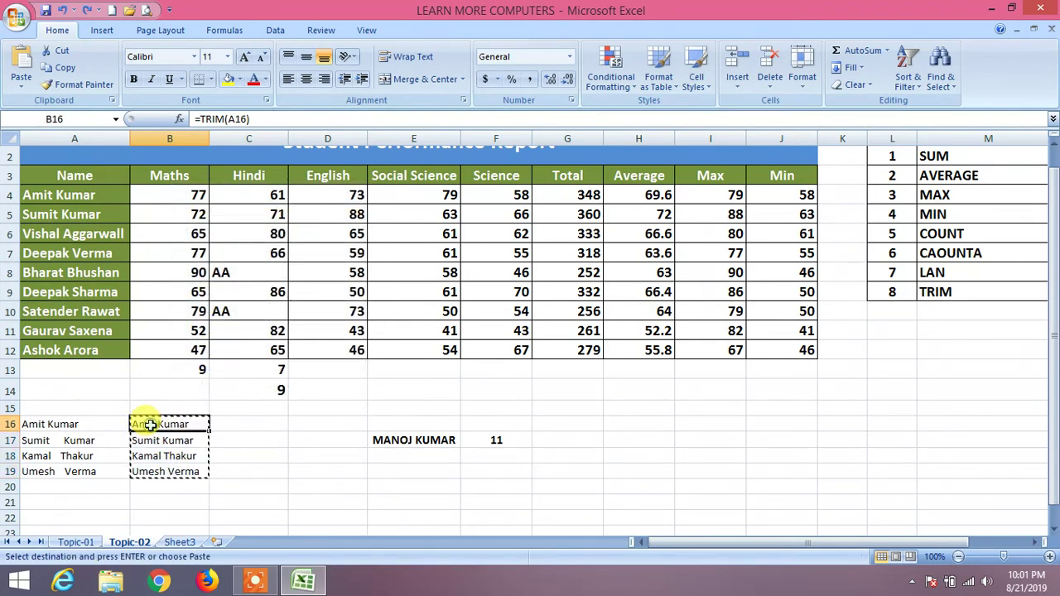
pyautogui.click(21, 83)
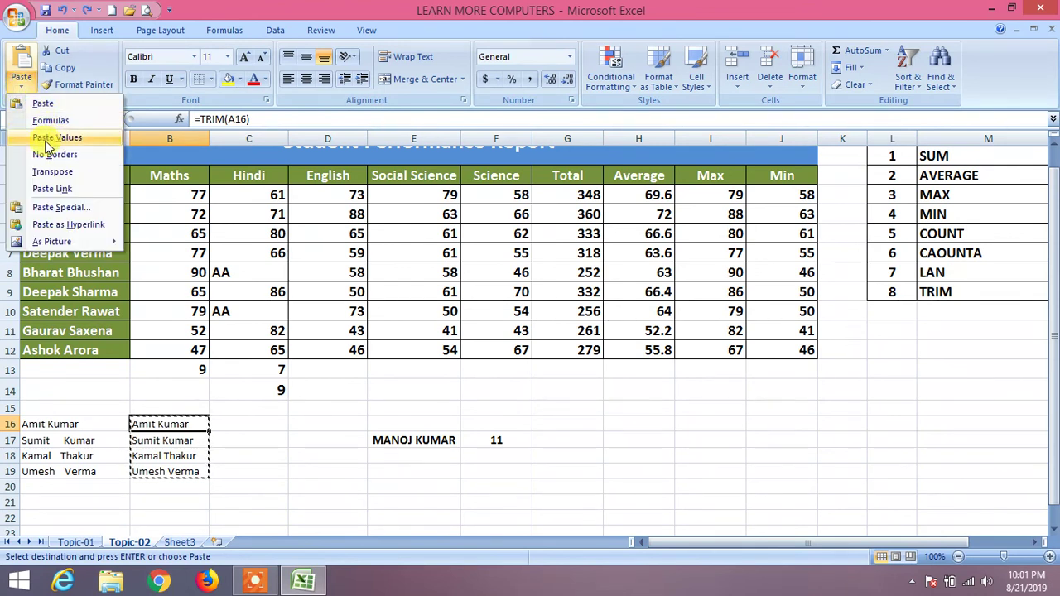
pyautogui.click(52, 138)
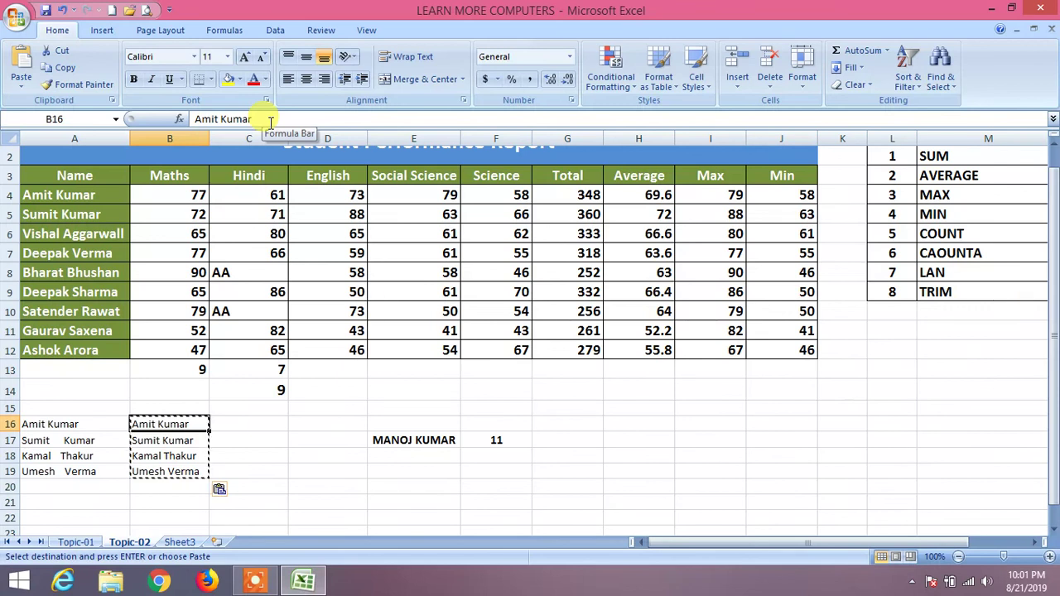
pyautogui.moveTo(69, 425); pyautogui.dragTo(68, 472)
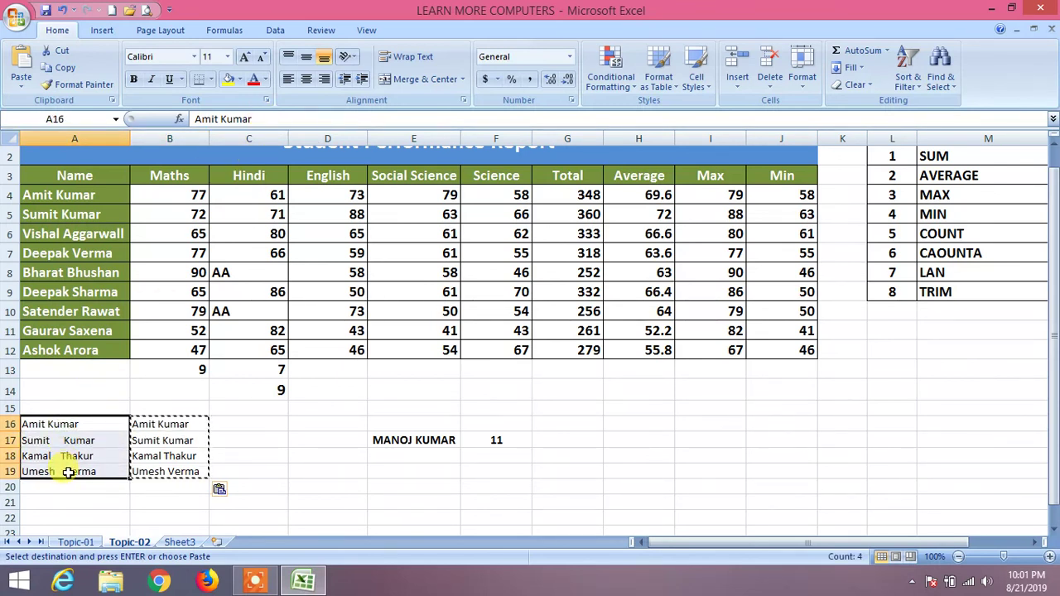
pyautogui.press('Delete')
pyautogui.moveTo(141, 420); pyautogui.dragTo(151, 466)
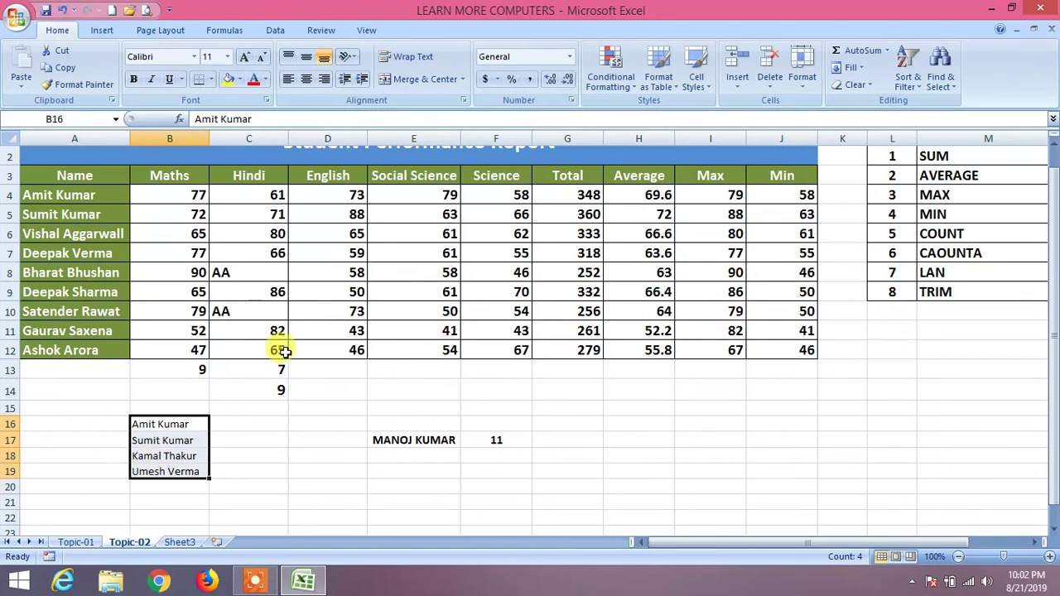
pyautogui.click(146, 422)
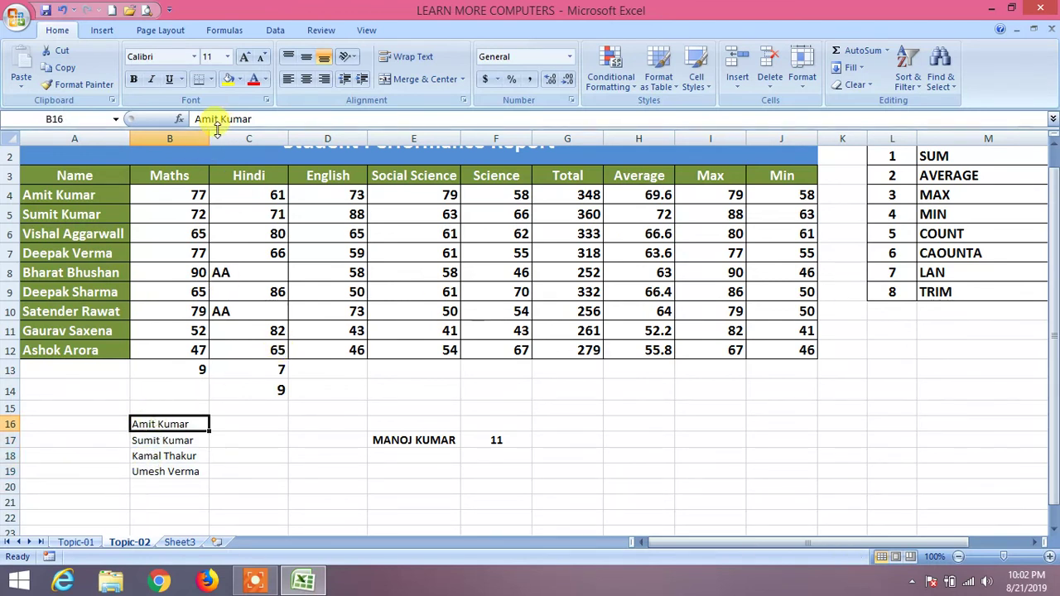
pyautogui.click(63, 10)
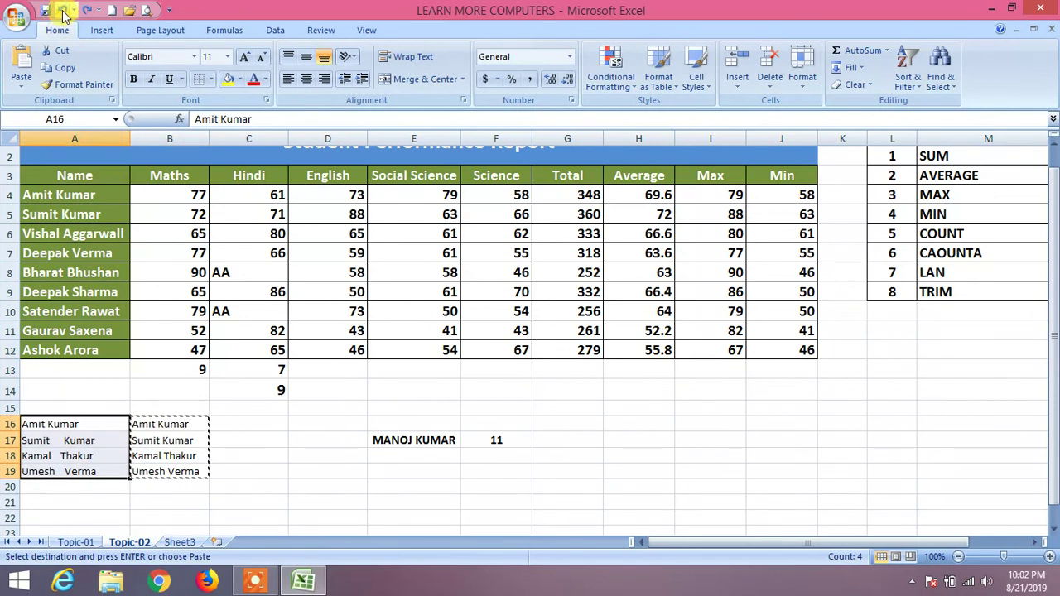
pyautogui.click(63, 11)
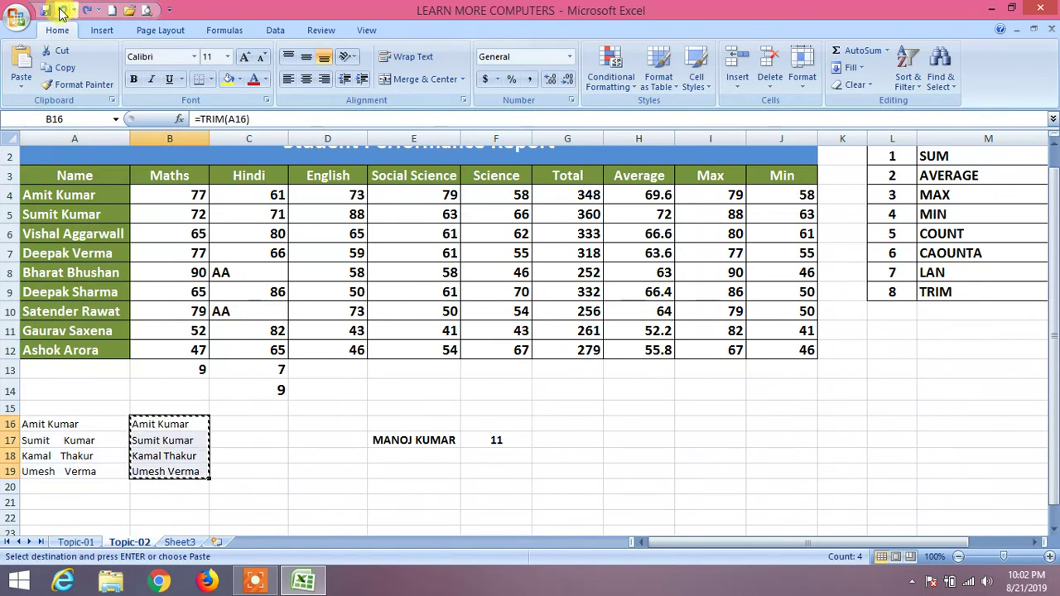
pyautogui.click(161, 439)
pyautogui.click(258, 486)
pyautogui.click(321, 482)
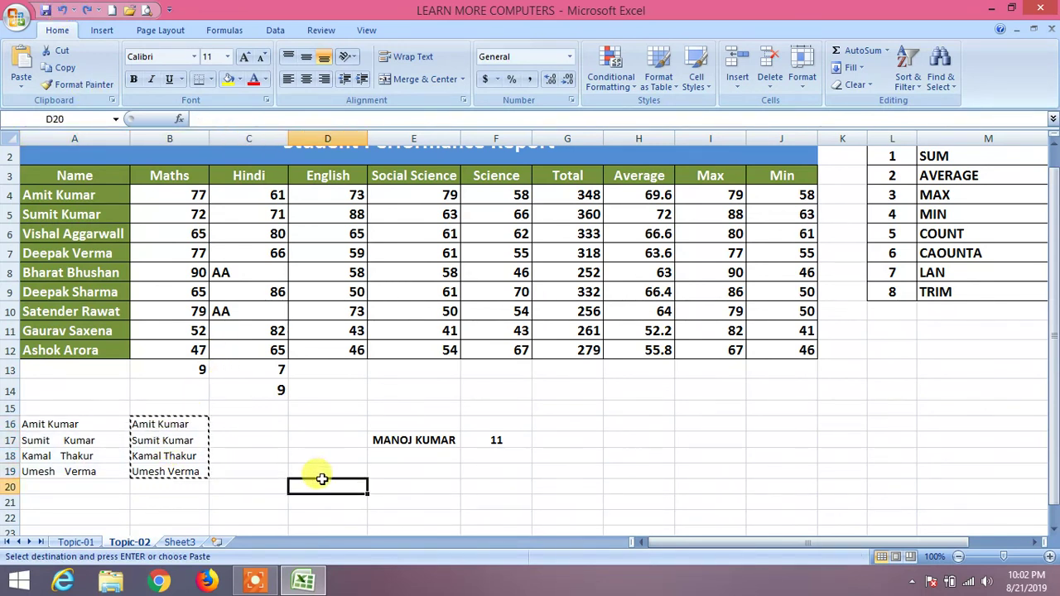
pyautogui.press('Escape')
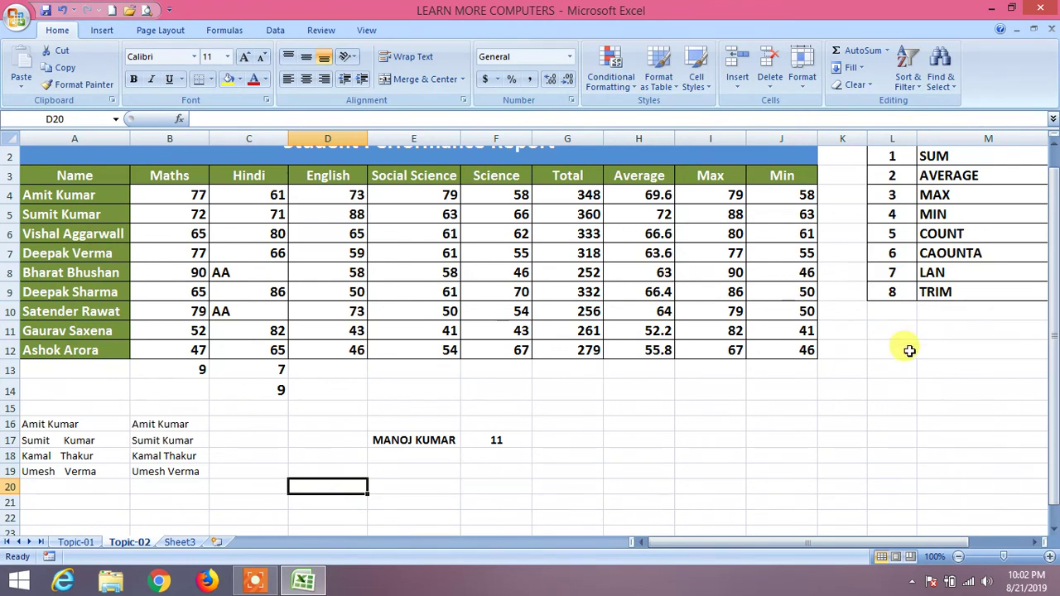
pyautogui.moveTo(1055, 389); pyautogui.dragTo(1055, 348)
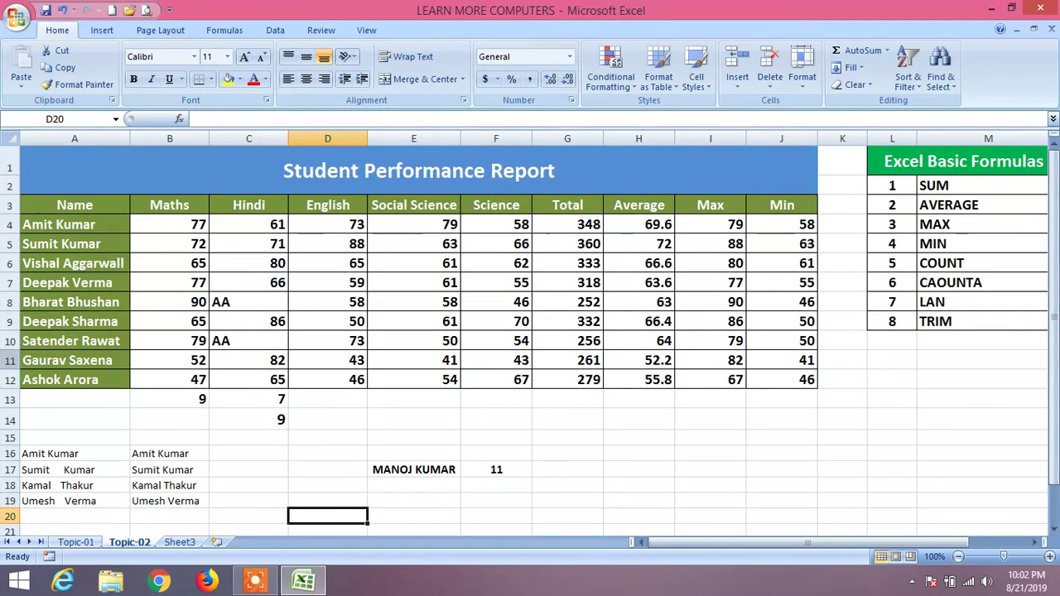